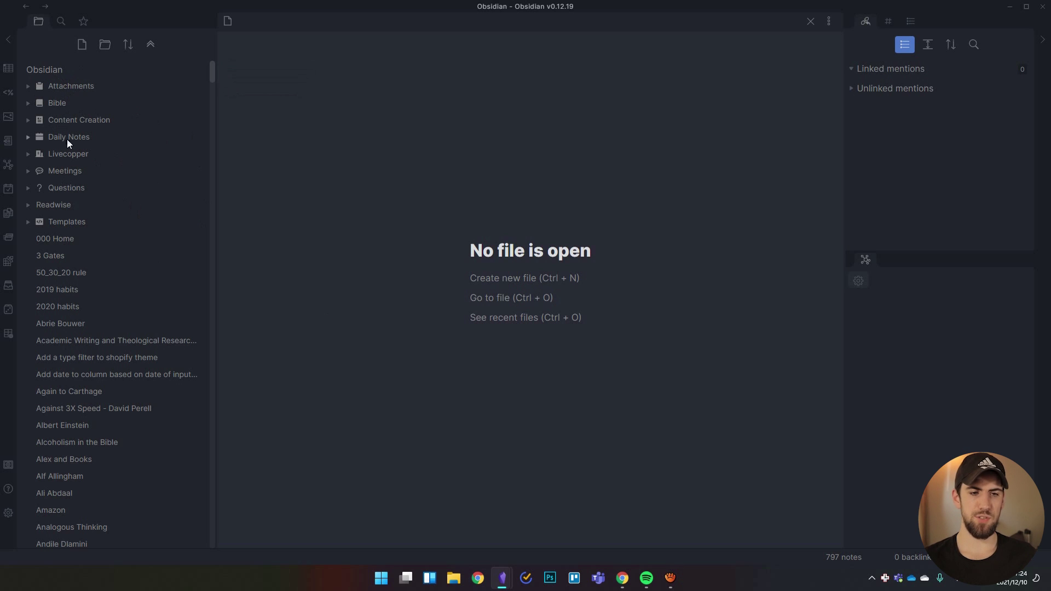
# Open the graph view of the whole vault and look over the network of linked notes.
pyautogui.moveTo(211, 82)
pyautogui.mouseDown()
pyautogui.moveTo(206, 271)
pyautogui.moveTo(234, 482)
pyautogui.moveTo(225, 531)
pyautogui.moveTo(216, 67)
pyautogui.mouseUp()
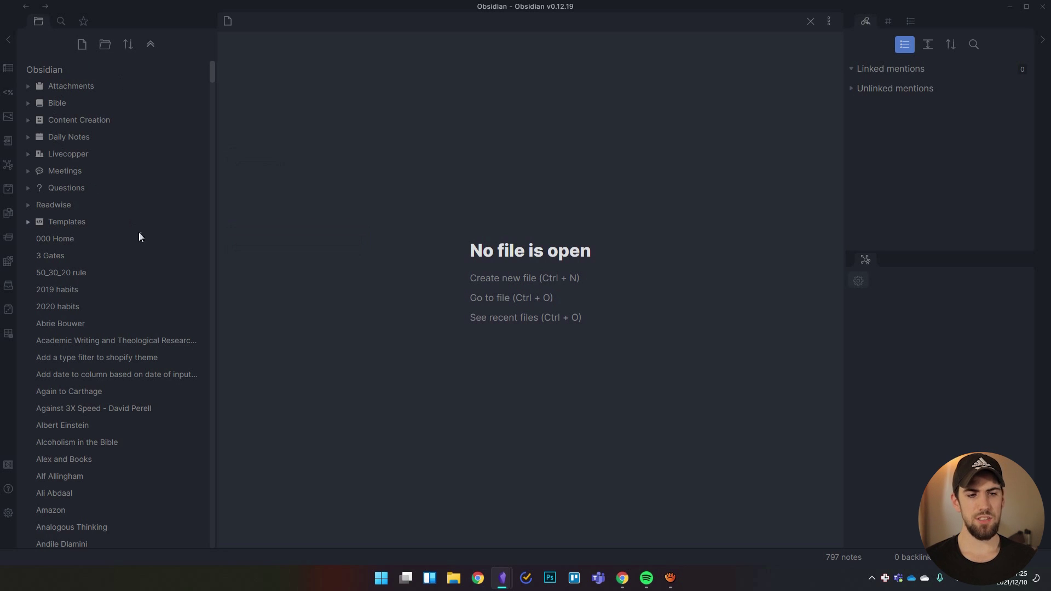
pyautogui.click(8, 165)
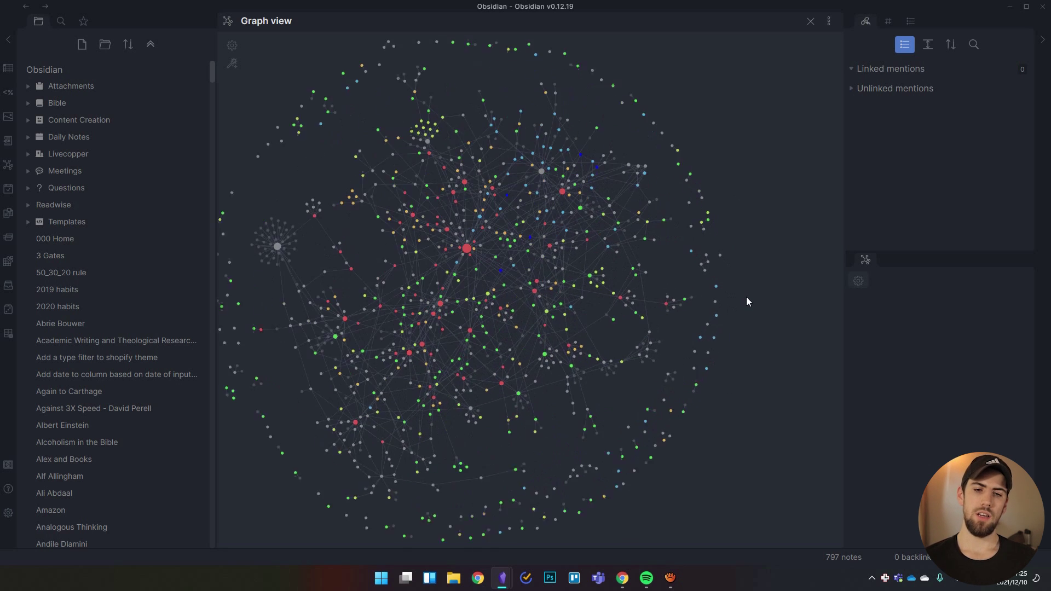
pyautogui.moveTo(633, 268); pyautogui.dragTo(662, 259)
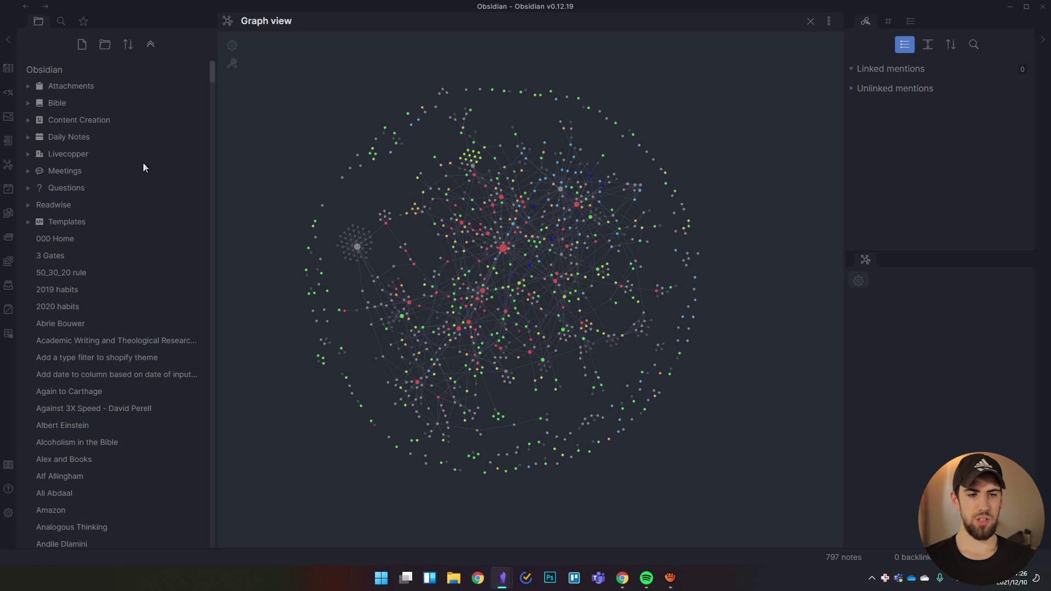
# Open the 000 Home note and hide both sidebars so only the note is shown.
pyautogui.click(61, 240)
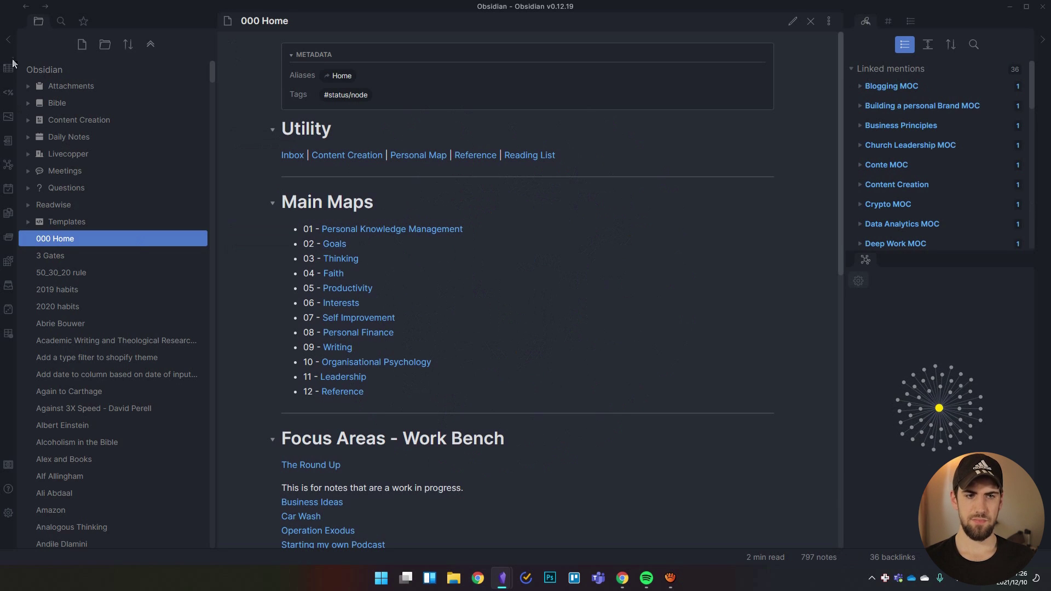
pyautogui.click(8, 40)
pyautogui.click(1043, 40)
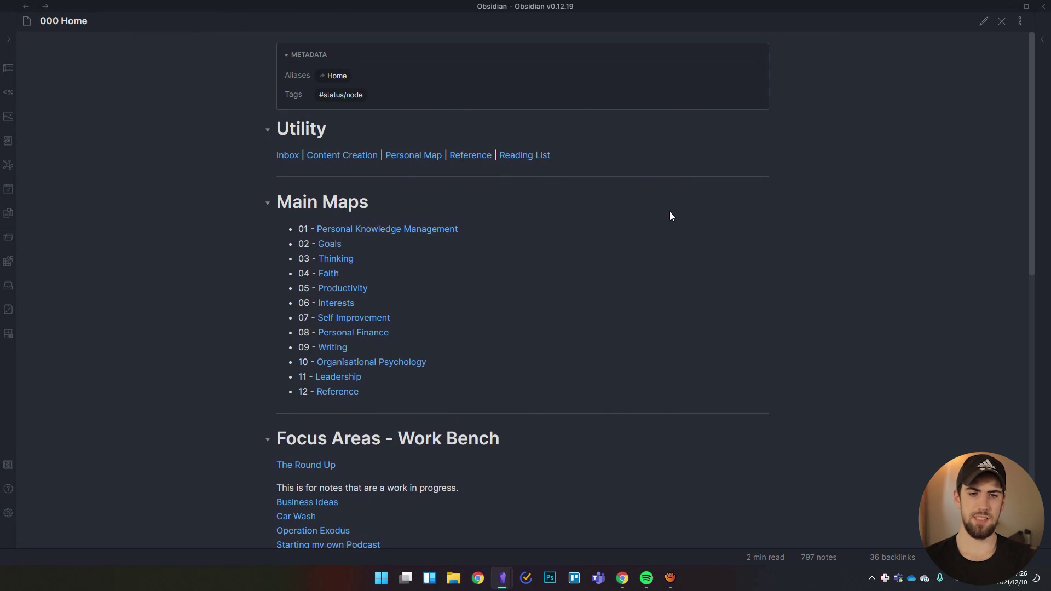
# Collapse the Utility, Main Maps, Focus Areas - Work Bench, Work and Conte sections of the home note.
pyautogui.click(268, 131)
pyautogui.click(267, 158)
pyautogui.click(268, 187)
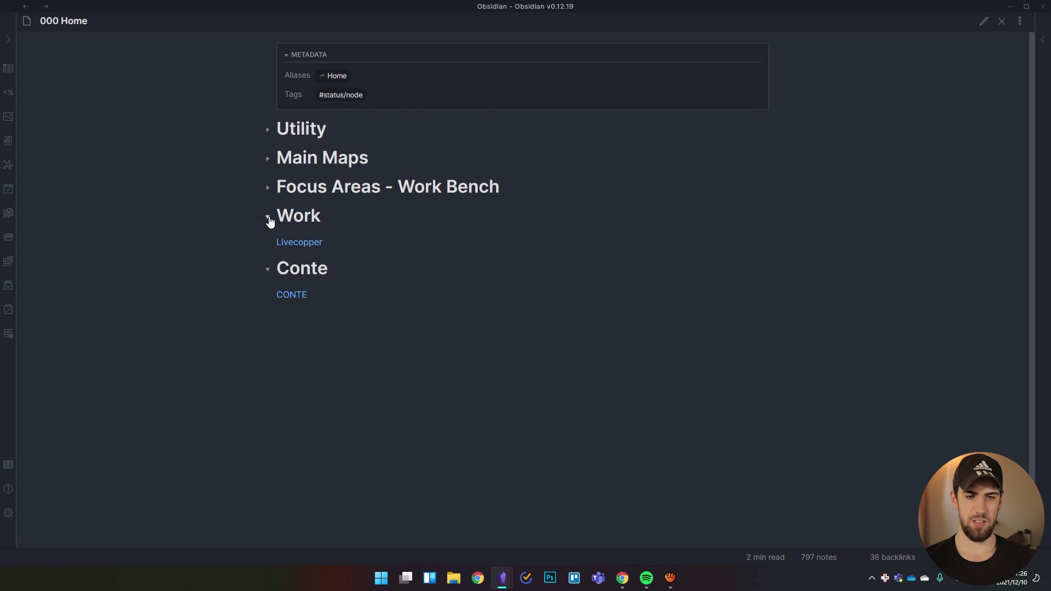
pyautogui.click(269, 218)
pyautogui.click(268, 245)
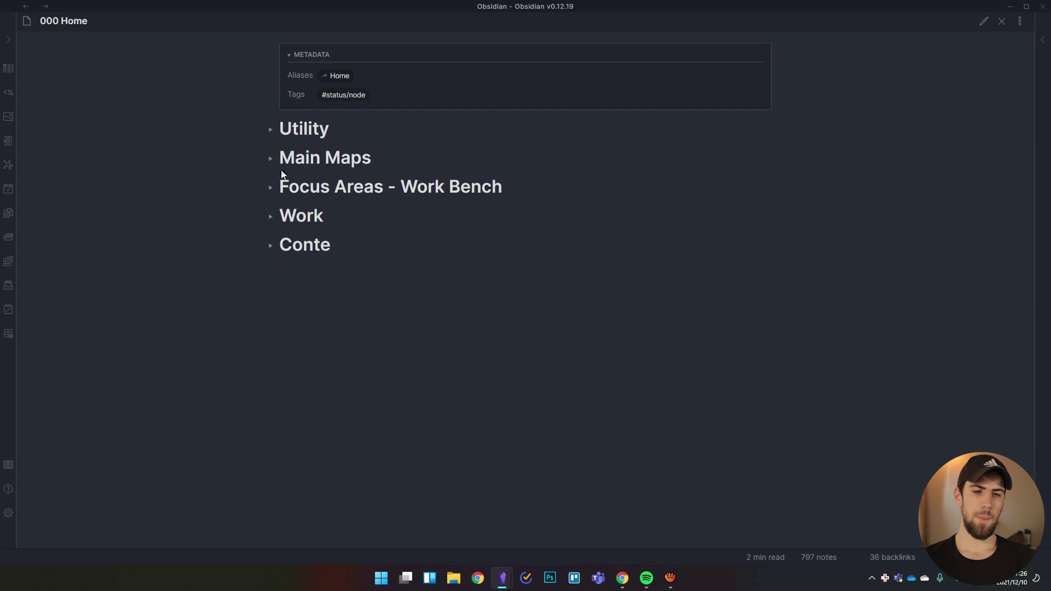
# Expand the Utility section and review its Inbox, Personal Map and Reference links.
pyautogui.click(270, 131)
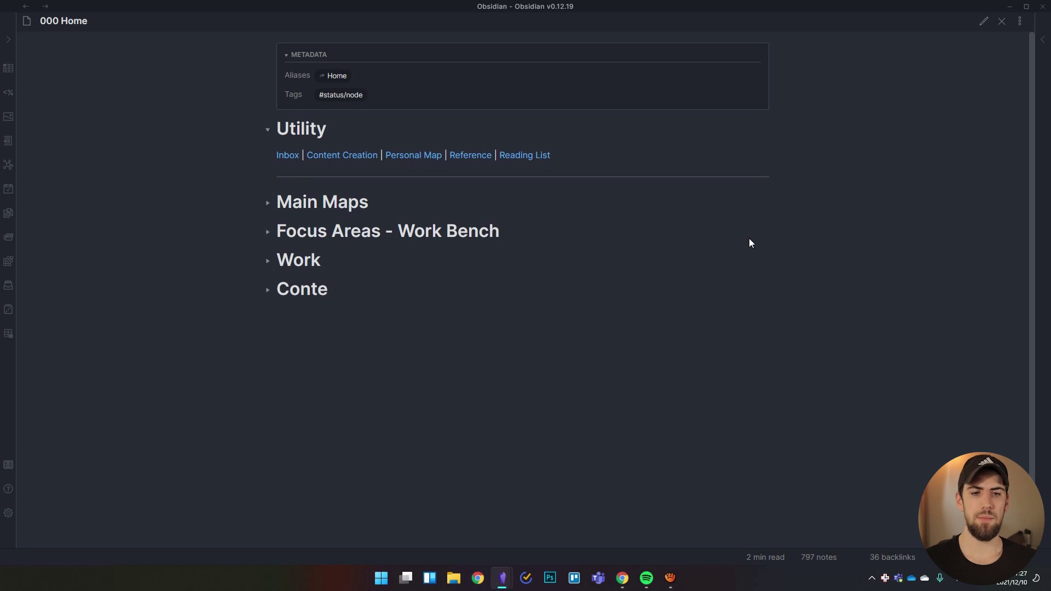
pyautogui.moveTo(292, 158)
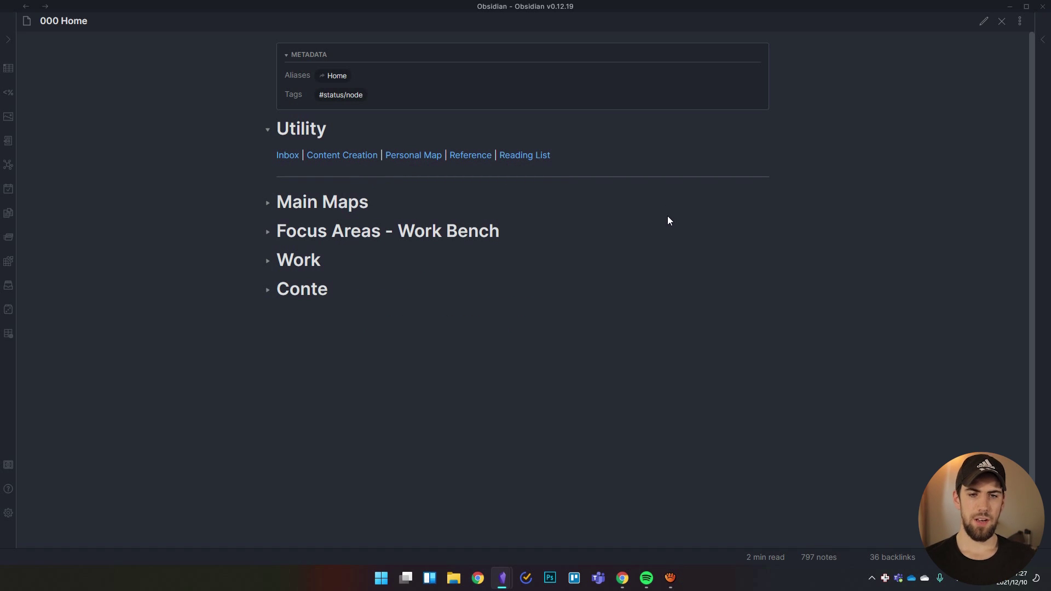
pyautogui.moveTo(420, 158)
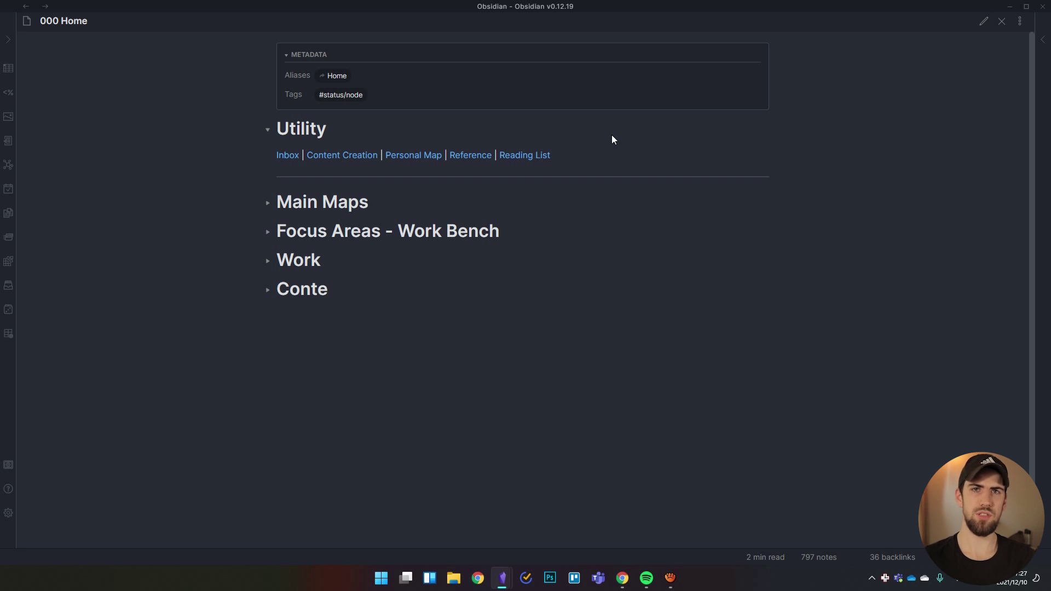
pyautogui.moveTo(475, 158)
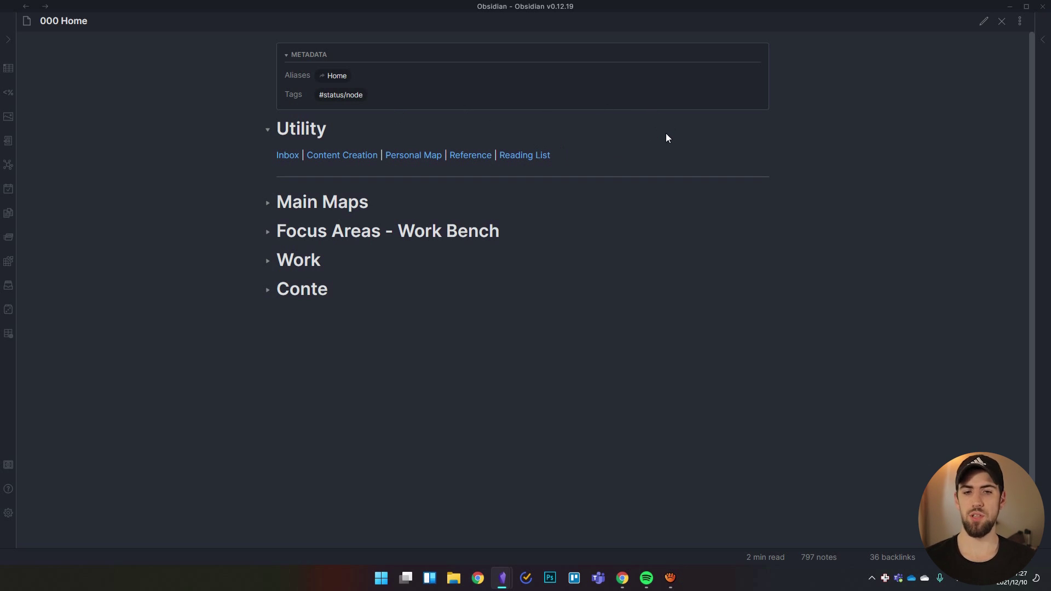
# Collapse the Utility section, expand Main Maps and review its numbered list of topic maps.
pyautogui.click(267, 131)
pyautogui.click(279, 153)
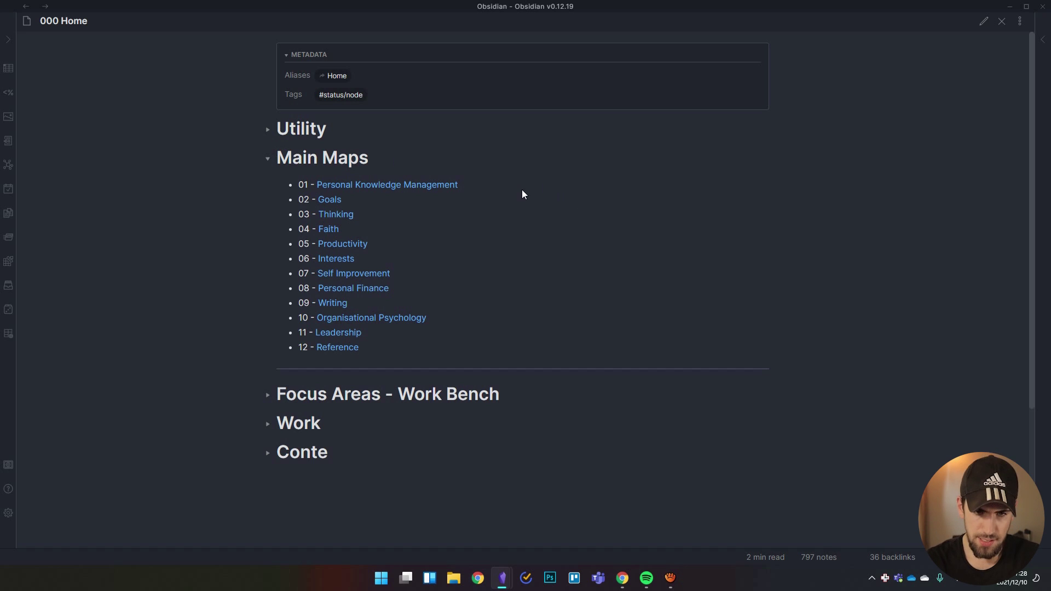
pyautogui.scroll(-1, 568, 236)
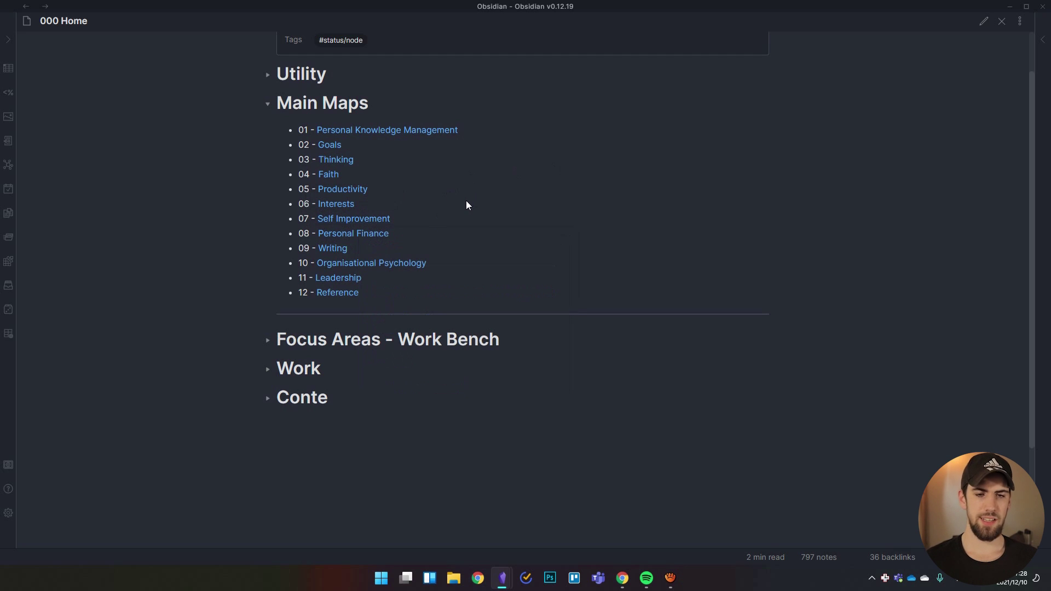
pyautogui.scroll(-1, 527, 235)
pyautogui.scroll(1, 527, 236)
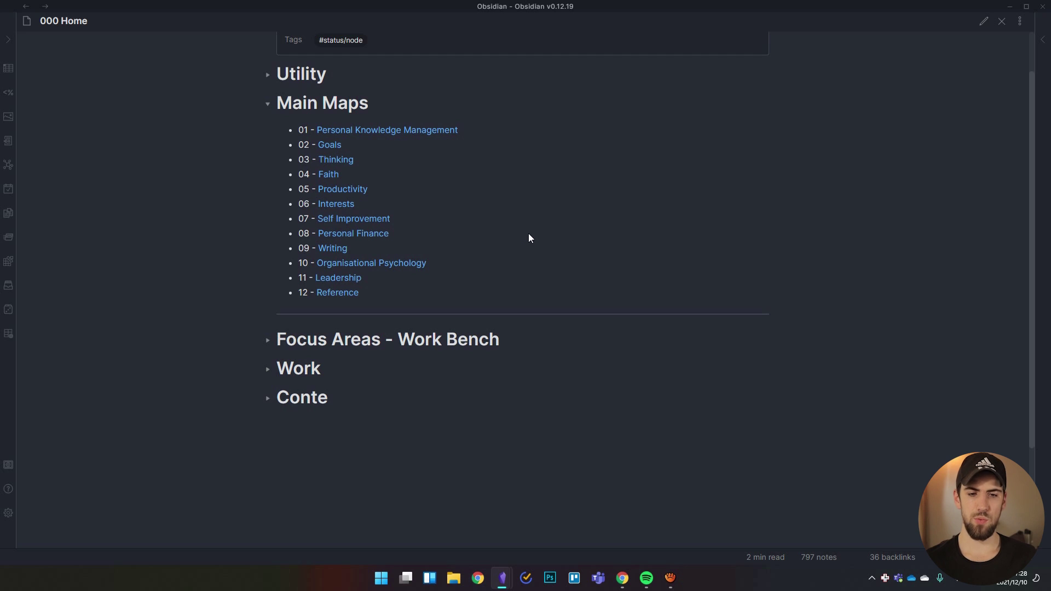
pyautogui.scroll(-2, 535, 249)
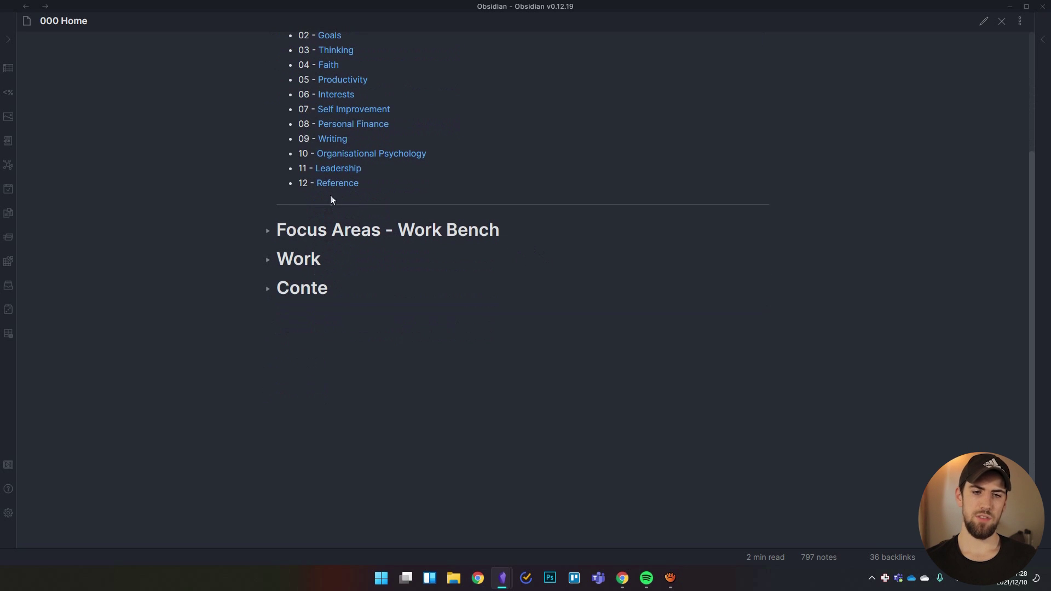
pyautogui.scroll(1, 530, 223)
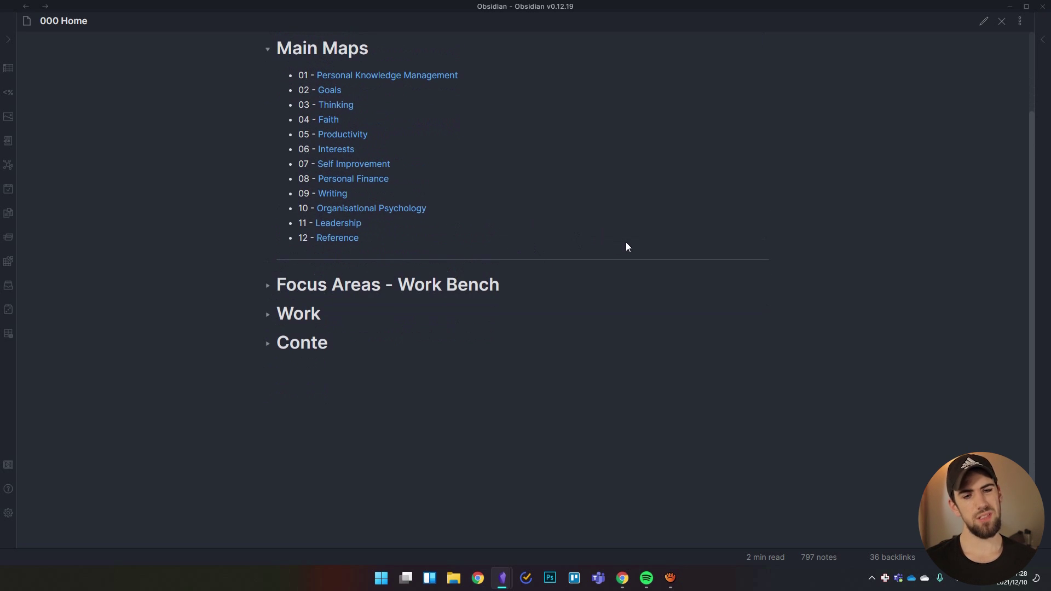
pyautogui.scroll(2, 638, 262)
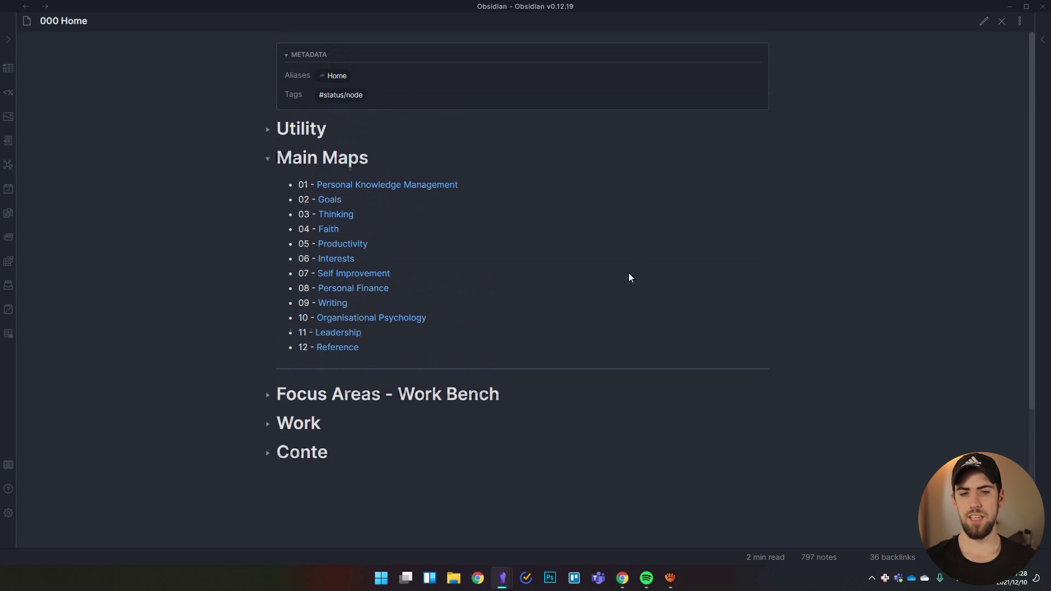
# Collapse Main Maps, expand Focus Areas - Work Bench and review its work-in-progress notes and Writing list.
pyautogui.click(267, 158)
pyautogui.click(268, 188)
pyautogui.scroll(-2, 703, 305)
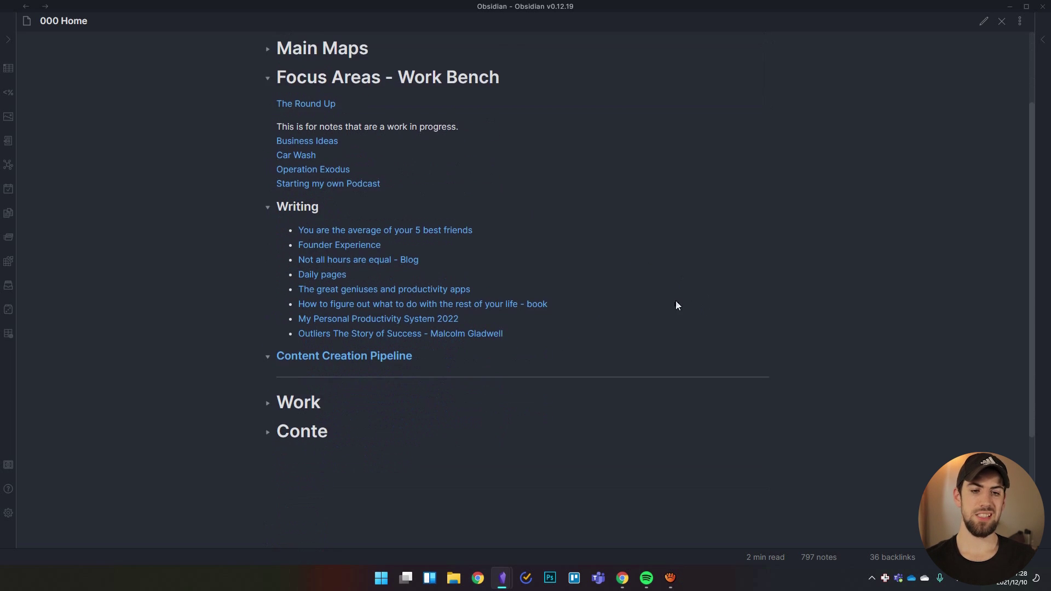
pyautogui.scroll(1, 674, 304)
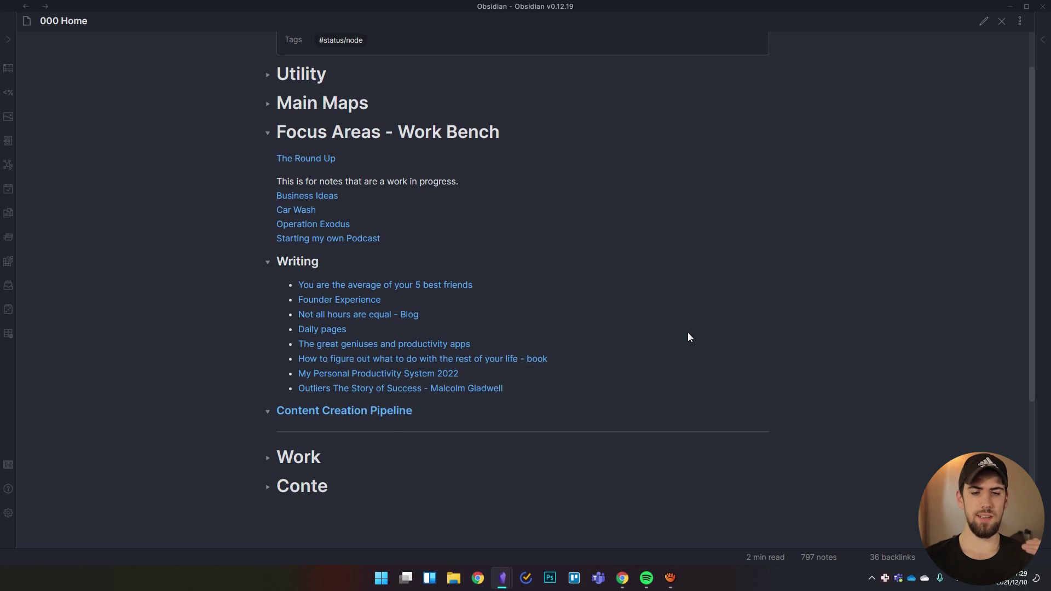
pyautogui.scroll(-1, 688, 340)
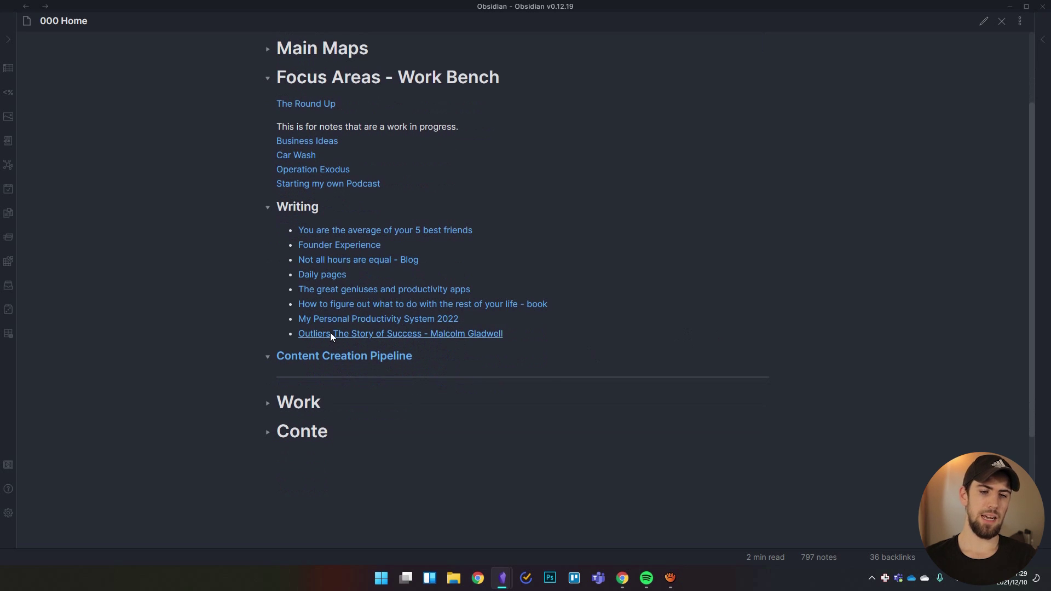
pyautogui.moveTo(331, 336)
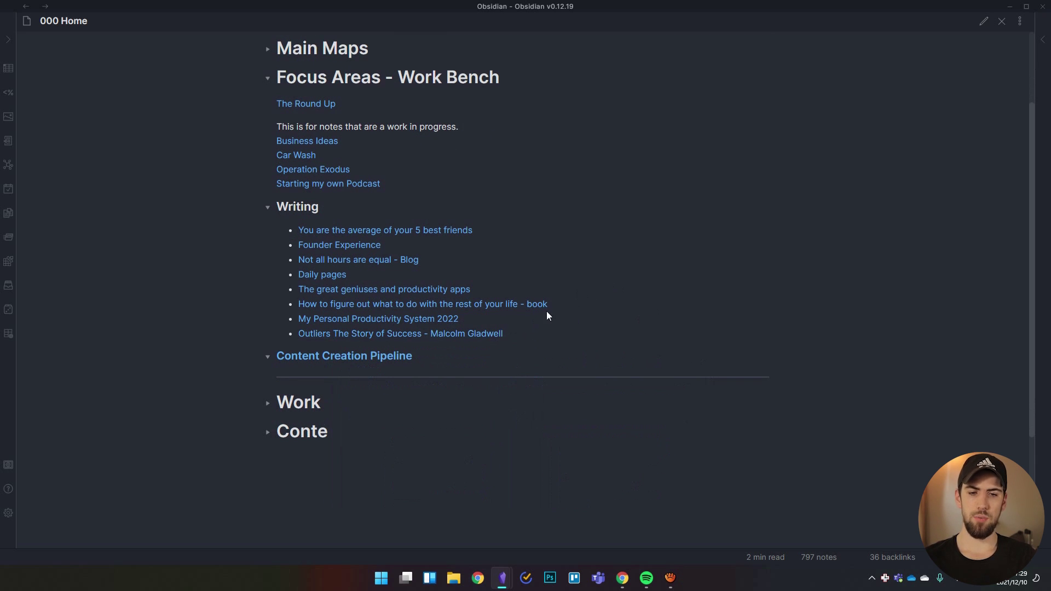
pyautogui.moveTo(495, 335)
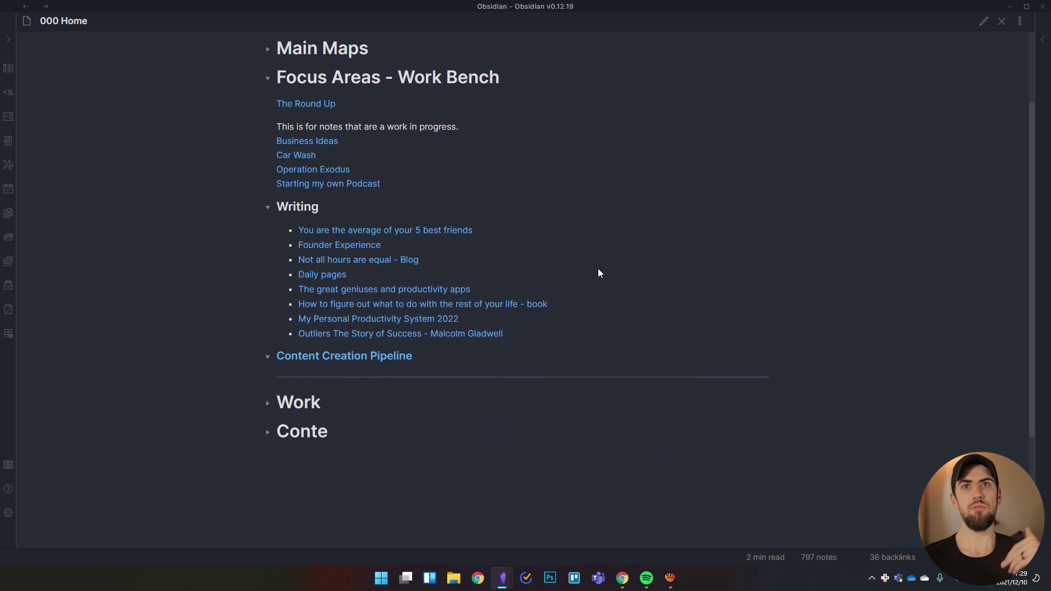
pyautogui.scroll(-1, 633, 229)
pyautogui.scroll(2, 632, 241)
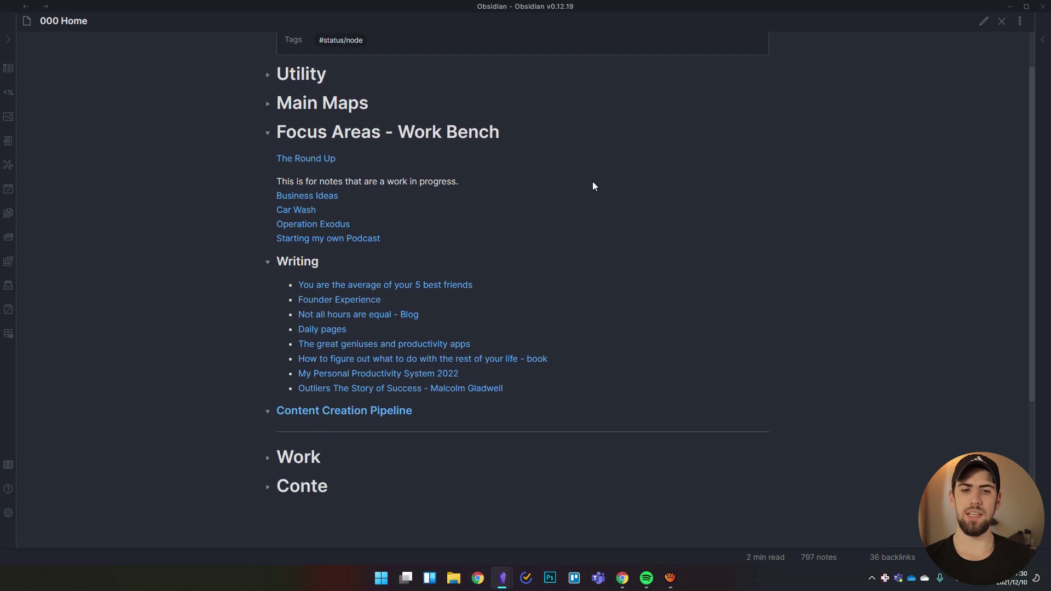
pyautogui.scroll(-1, 592, 185)
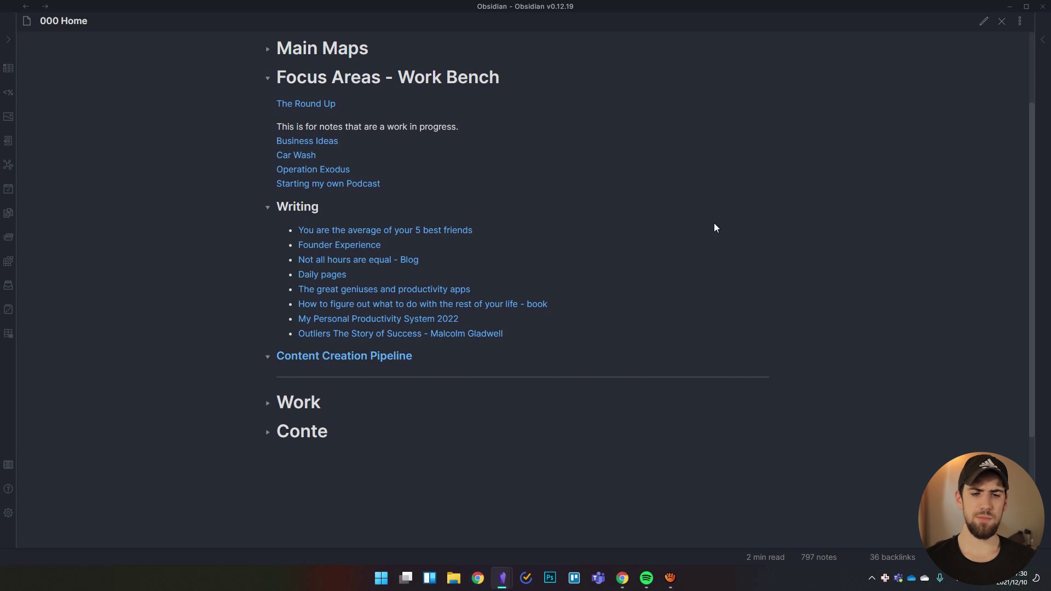
pyautogui.scroll(-1, 717, 277)
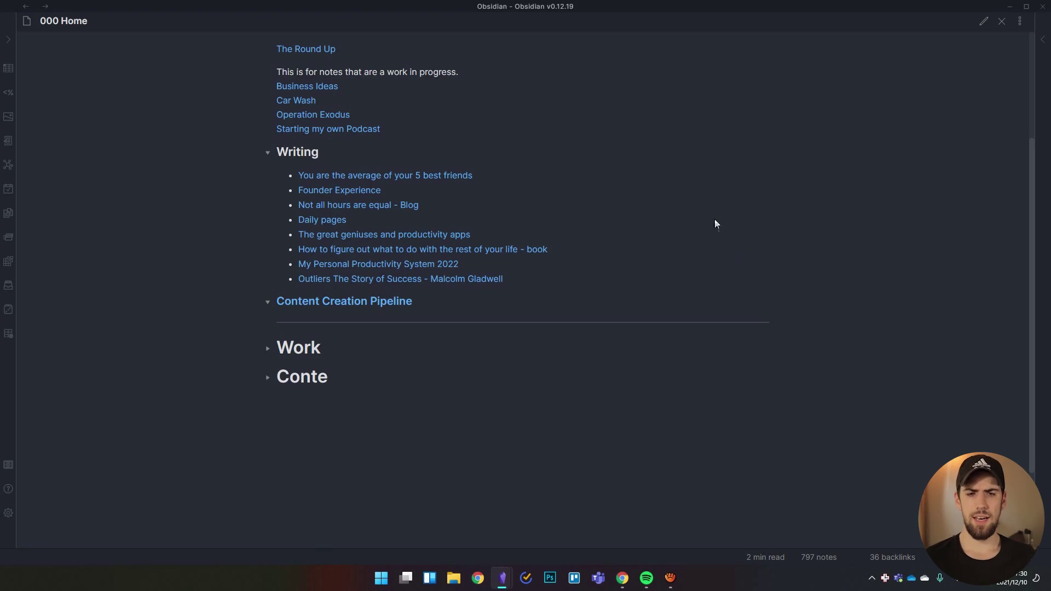
pyautogui.scroll(3, 449, 210)
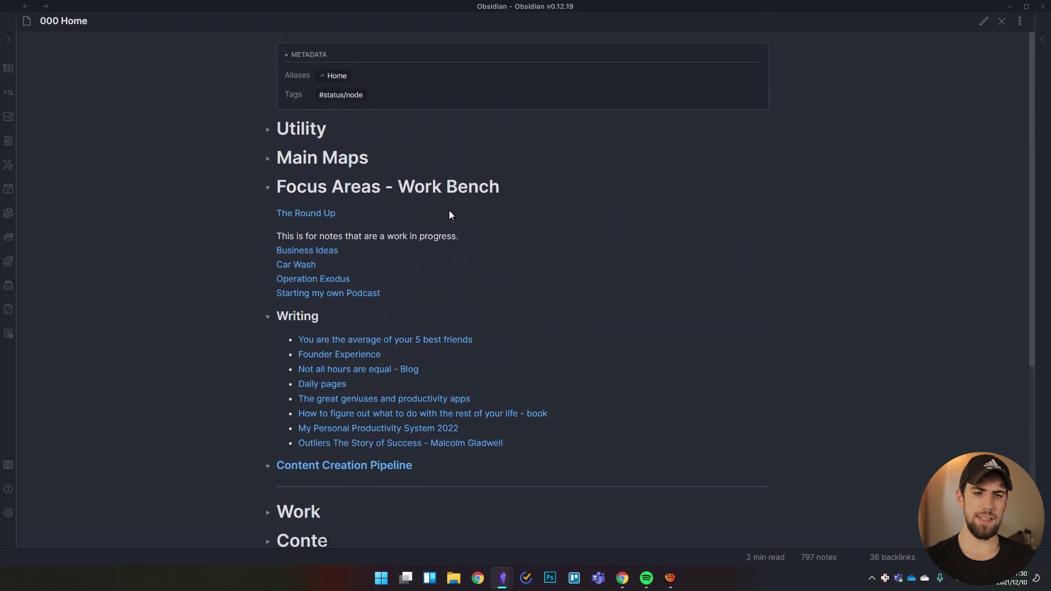
# Collapse the Focus Areas - Work Bench section of the home note.
pyautogui.click(268, 186)
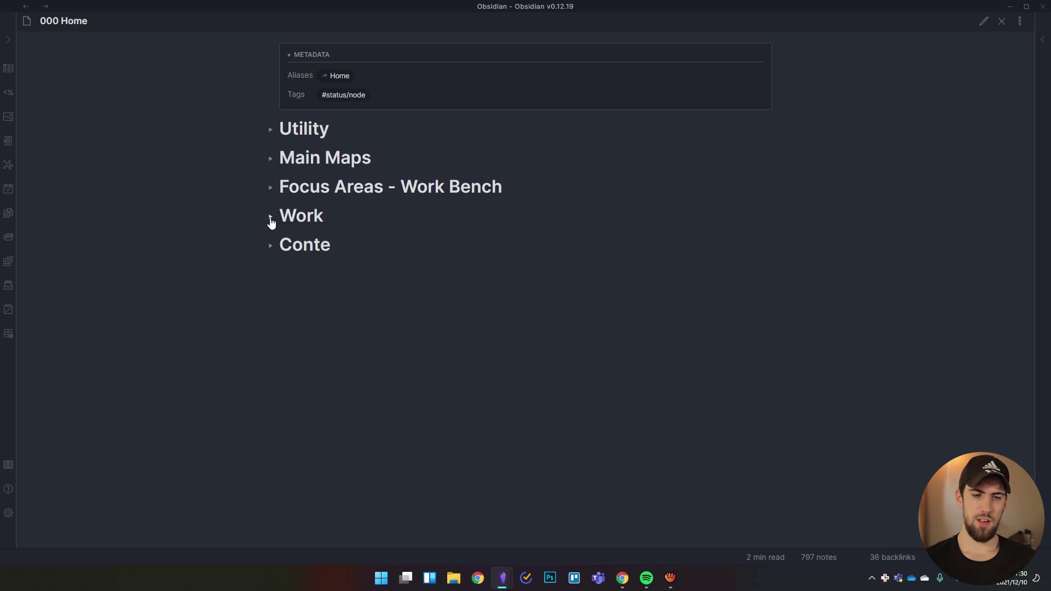
pyautogui.moveTo(333, 248); pyautogui.dragTo(281, 241)
pyautogui.click(417, 262)
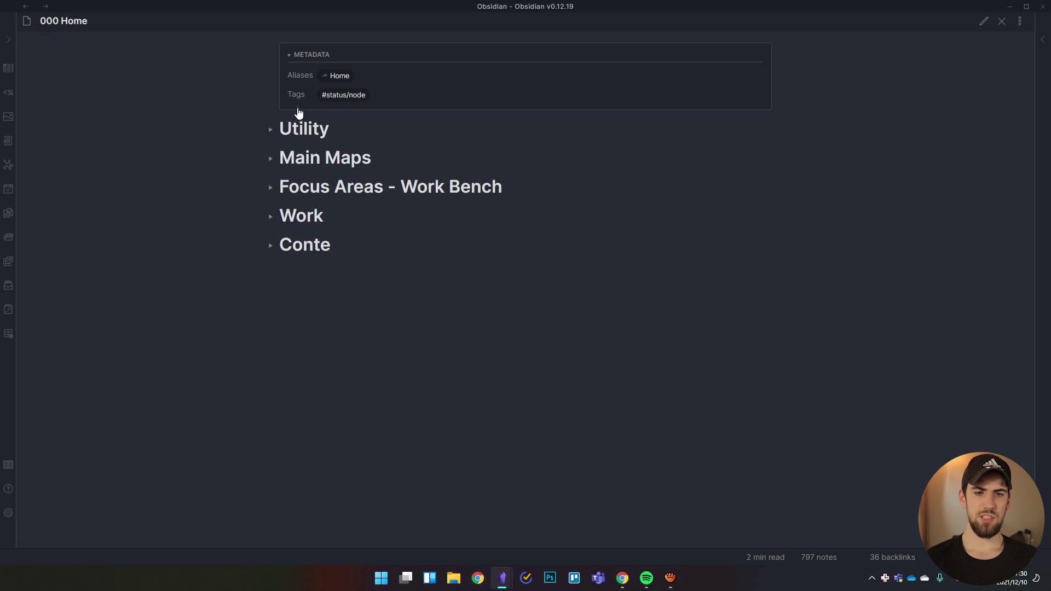
# Expand all sections of the home note again, from Utility and Main Maps through Focus Areas, Work and Conte.
pyautogui.click(269, 129)
pyautogui.click(267, 203)
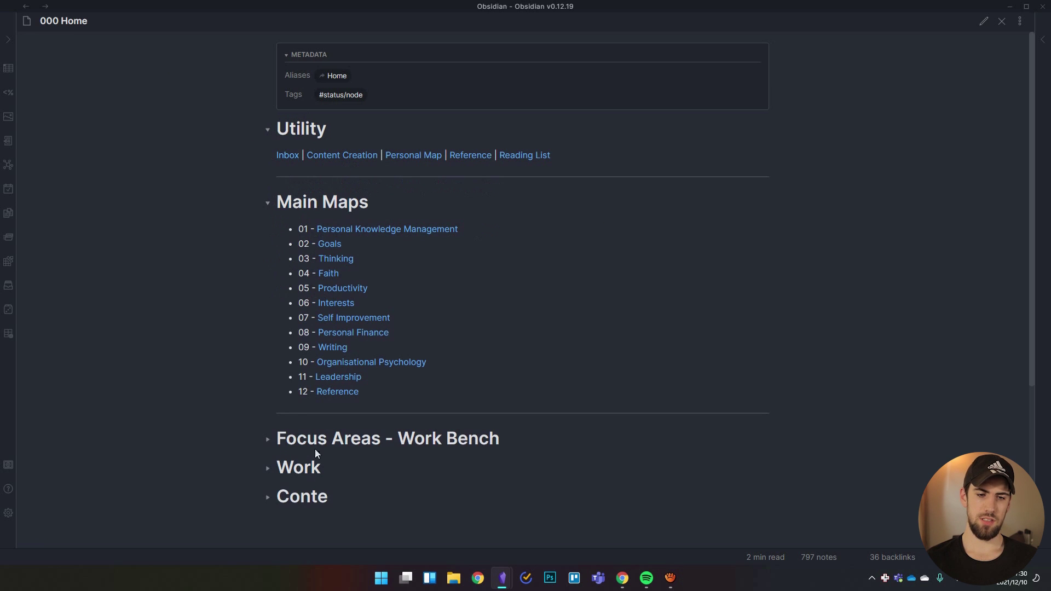
pyautogui.click(267, 440)
pyautogui.scroll(-6, 230, 350)
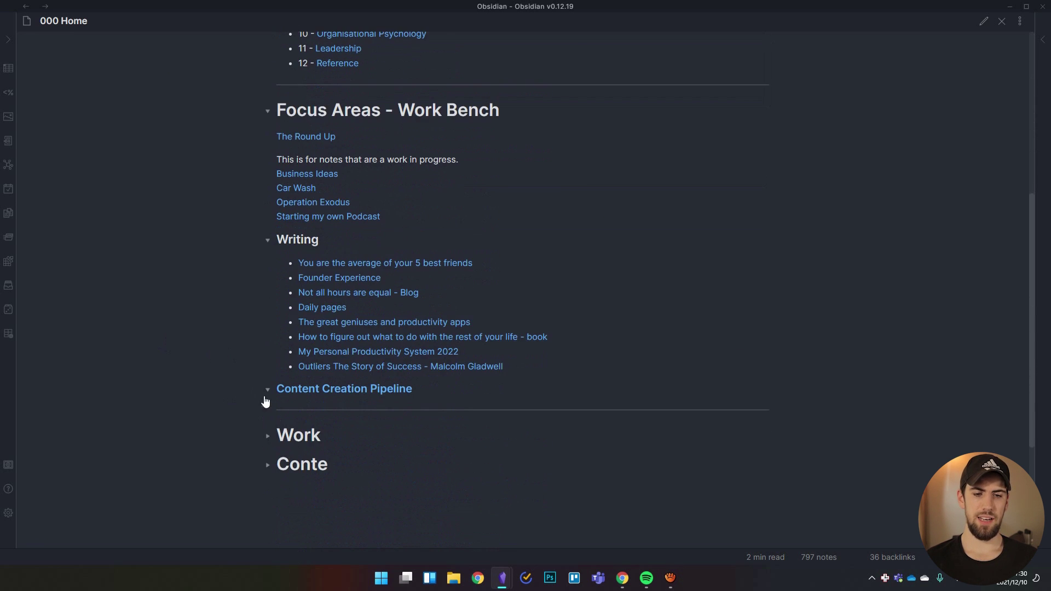
pyautogui.click(268, 436)
pyautogui.scroll(-3, 240, 389)
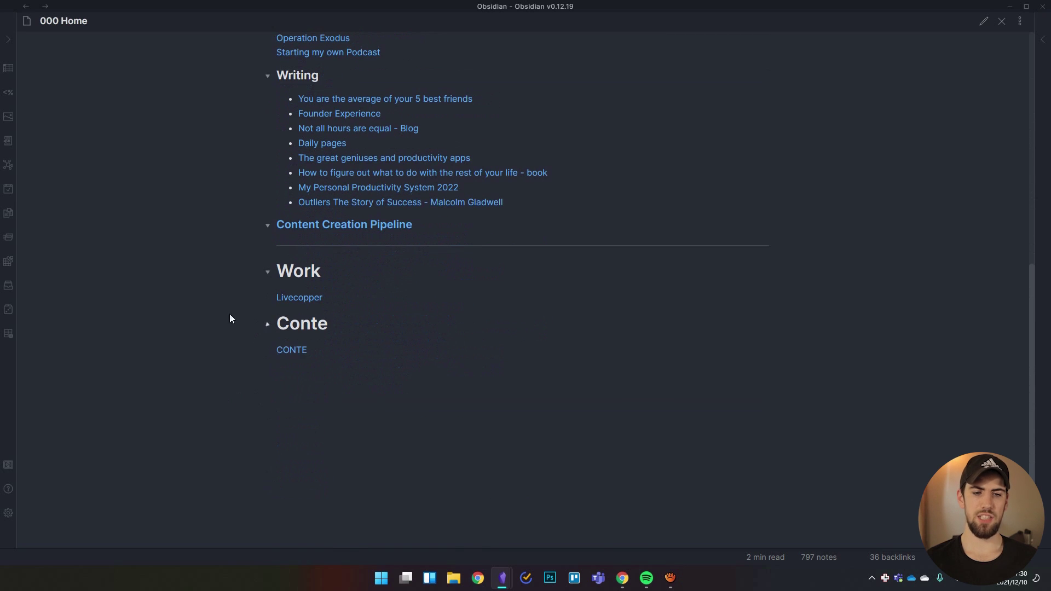
pyautogui.scroll(9, 399, 280)
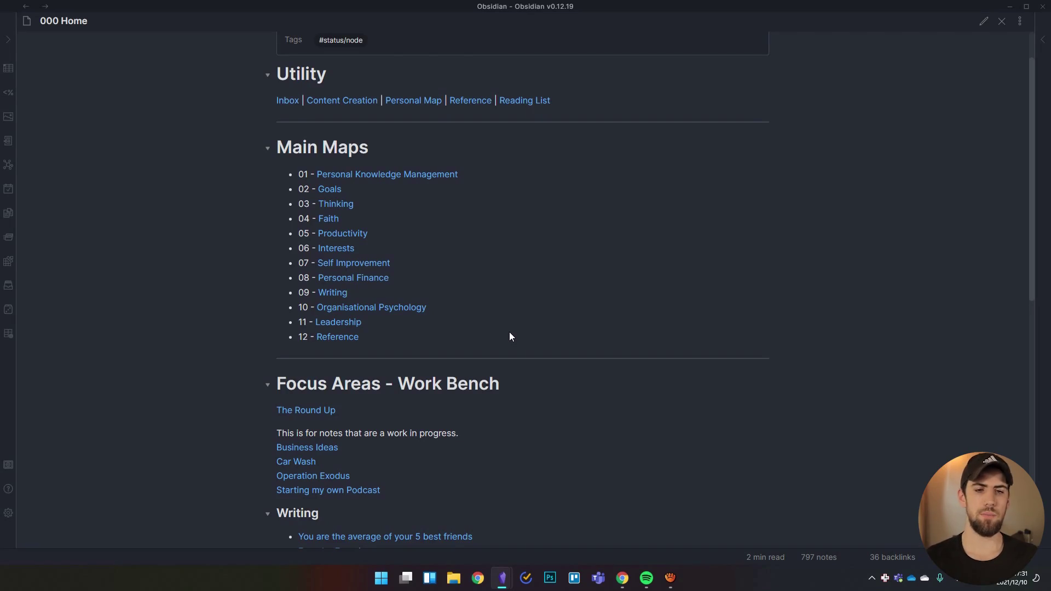
# Bring back the file explorer, expand the Templates folder and open the Note Template.
pyautogui.click(9, 39)
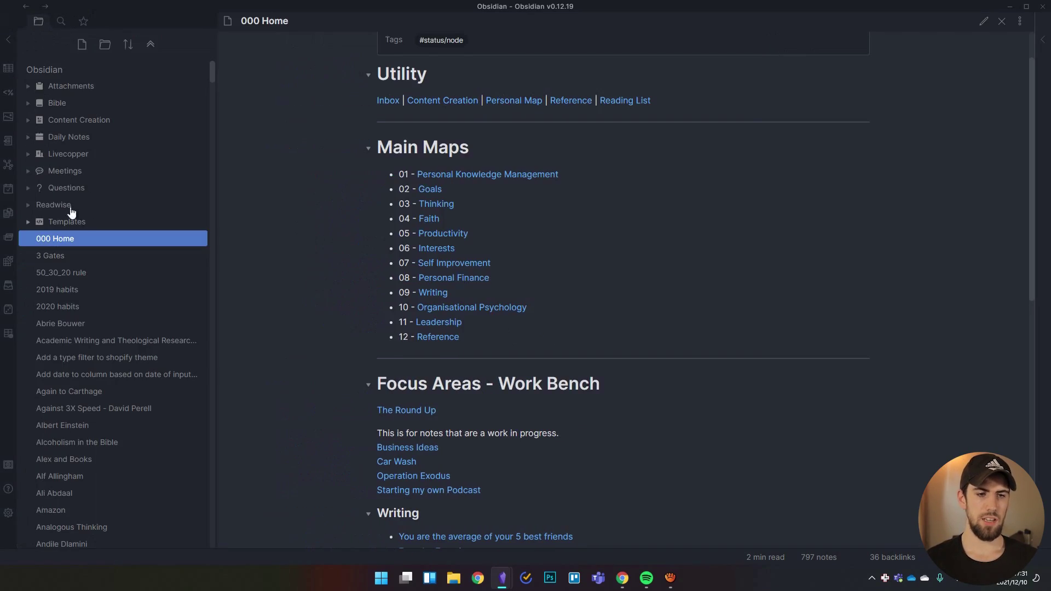
pyautogui.click(28, 222)
pyautogui.click(58, 220)
pyautogui.click(61, 222)
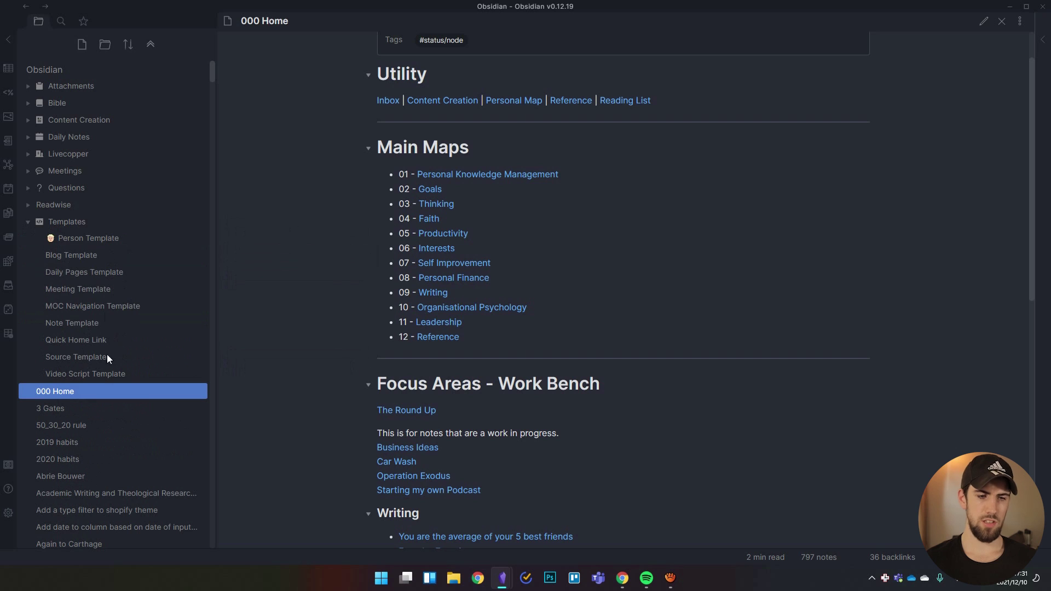
pyautogui.click(74, 324)
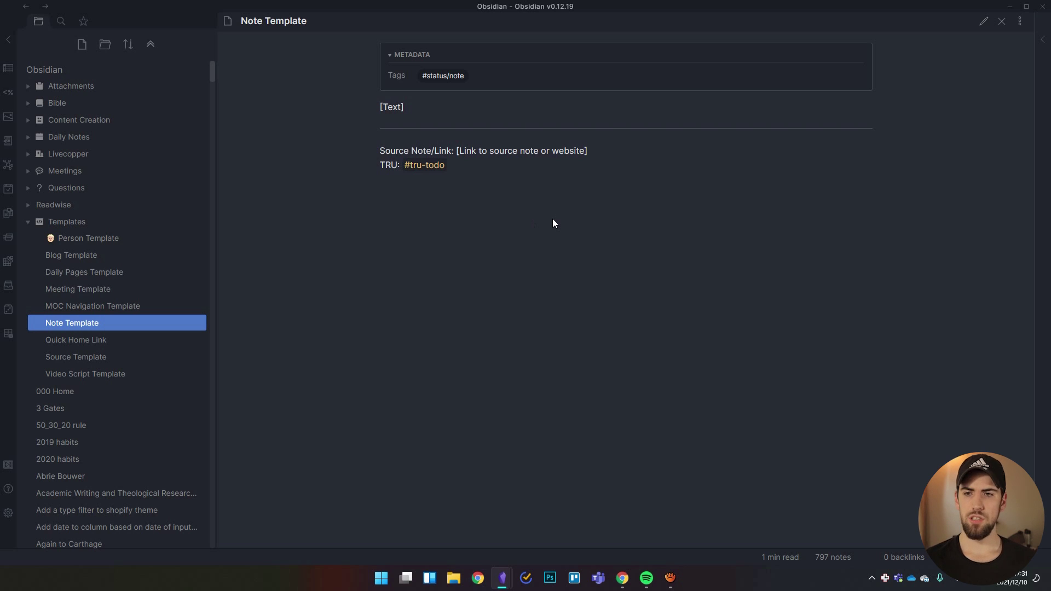
# Switch the Note Template to editing and highlight its status/note tag in the frontmatter.
pyautogui.click(980, 23)
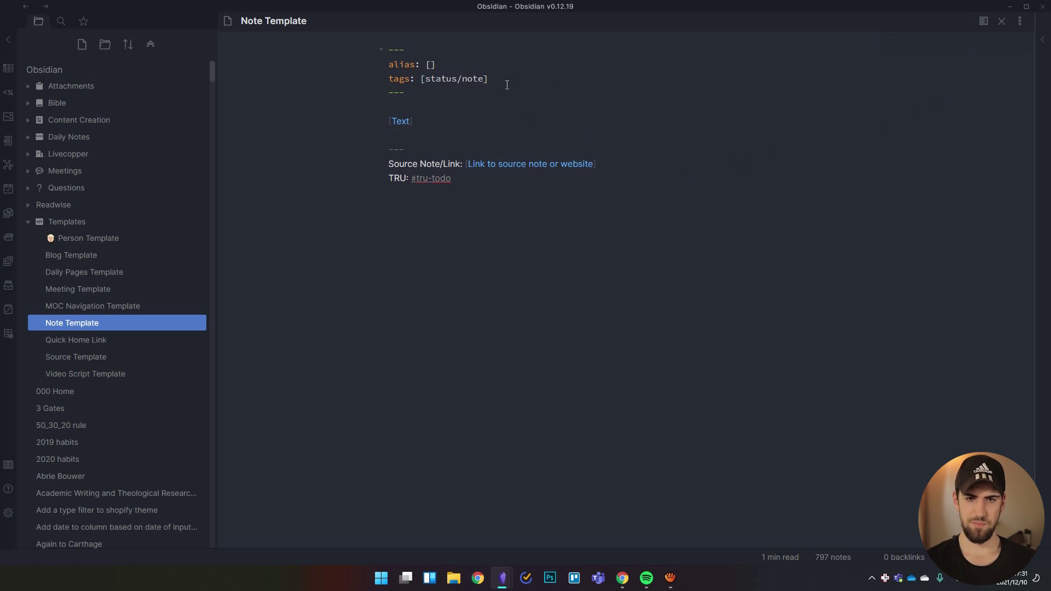
pyautogui.moveTo(484, 81); pyautogui.dragTo(428, 81)
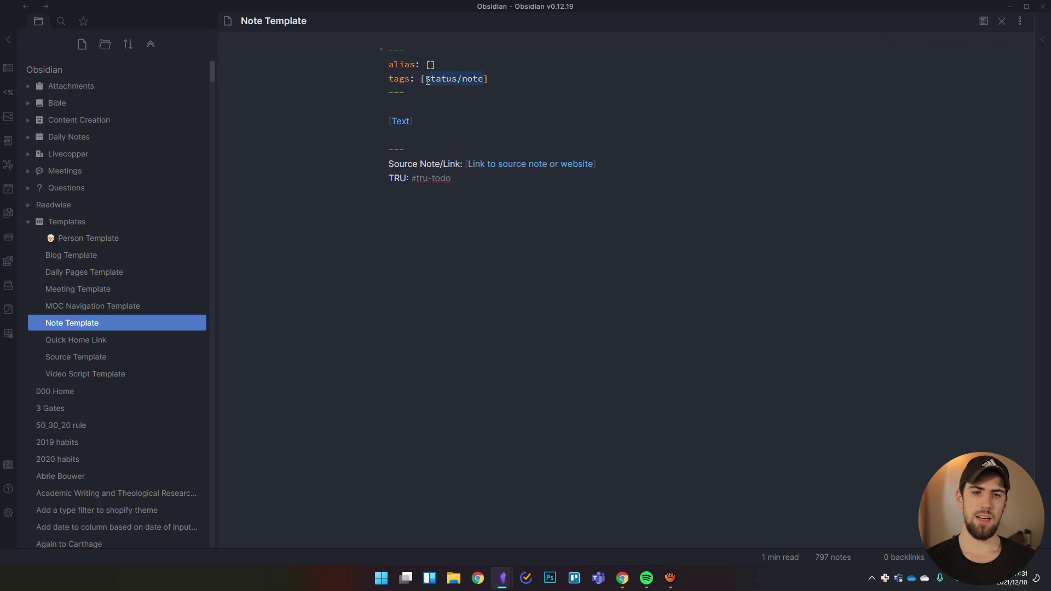
pyautogui.click(557, 82)
pyautogui.moveTo(427, 81); pyautogui.dragTo(468, 80)
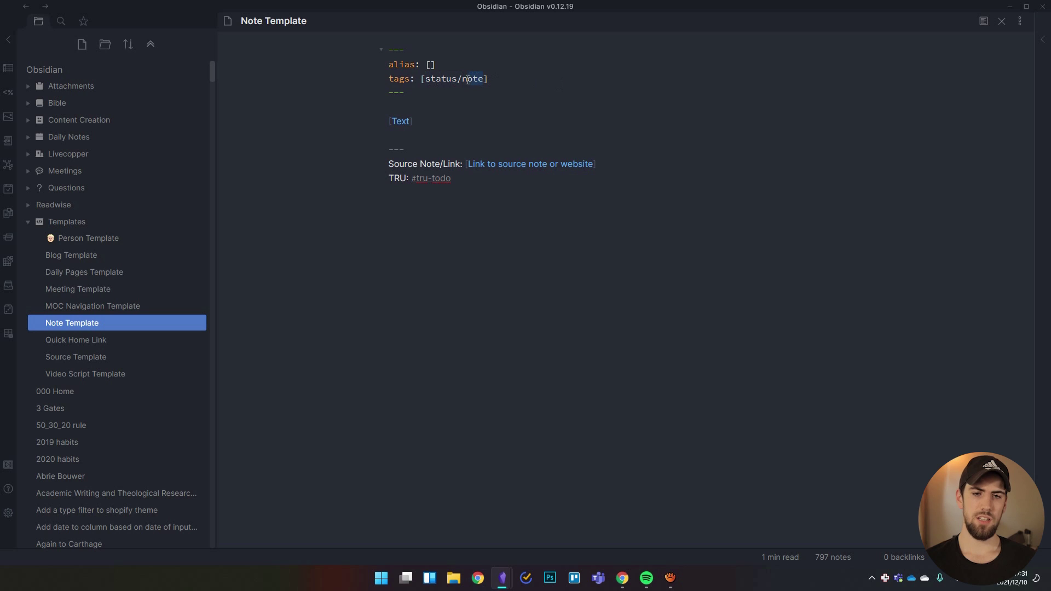
pyautogui.click(608, 77)
# Reveal the vault's tag list, review the nested source and status tags, and hide the list again.
pyautogui.click(1043, 40)
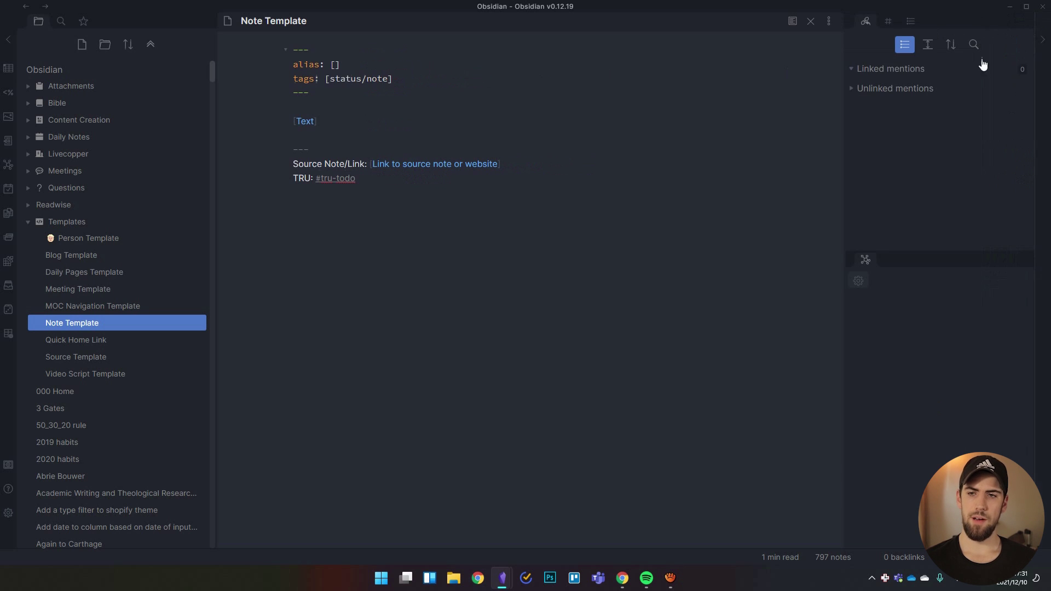
pyautogui.click(890, 21)
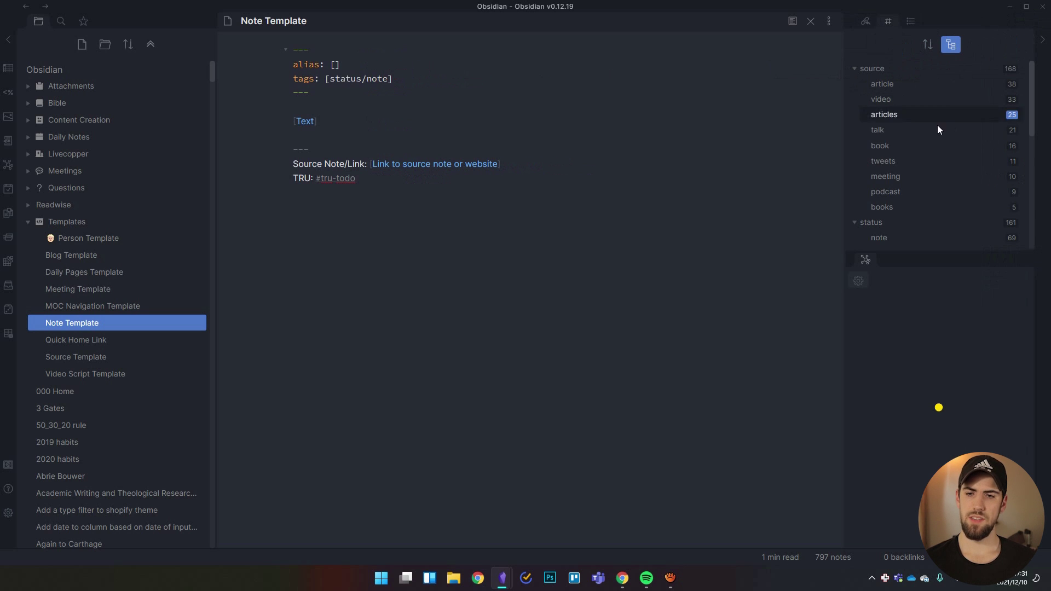
pyautogui.scroll(-2, 898, 145)
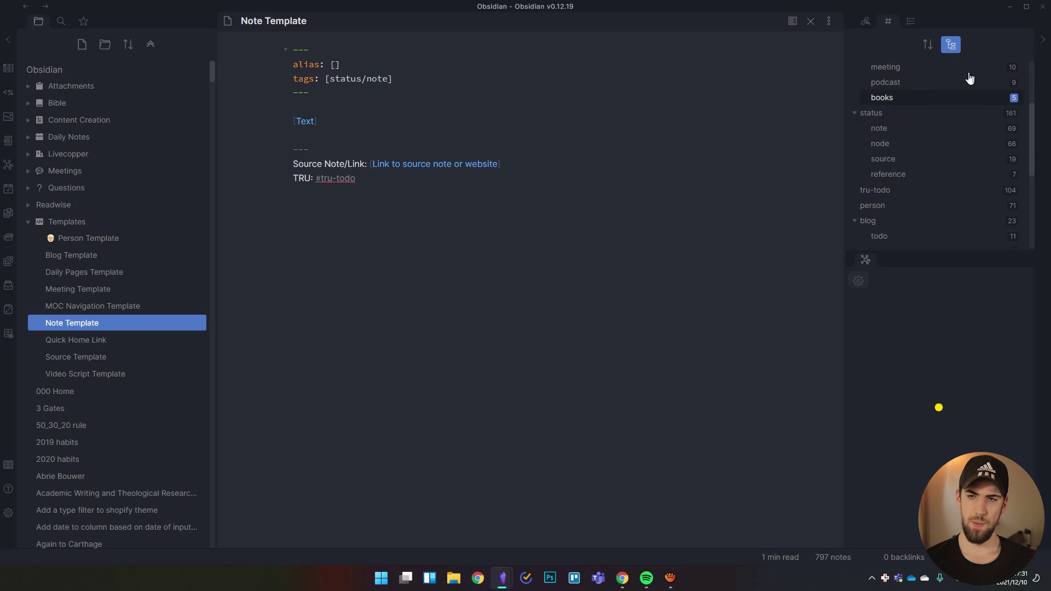
pyautogui.click(1044, 41)
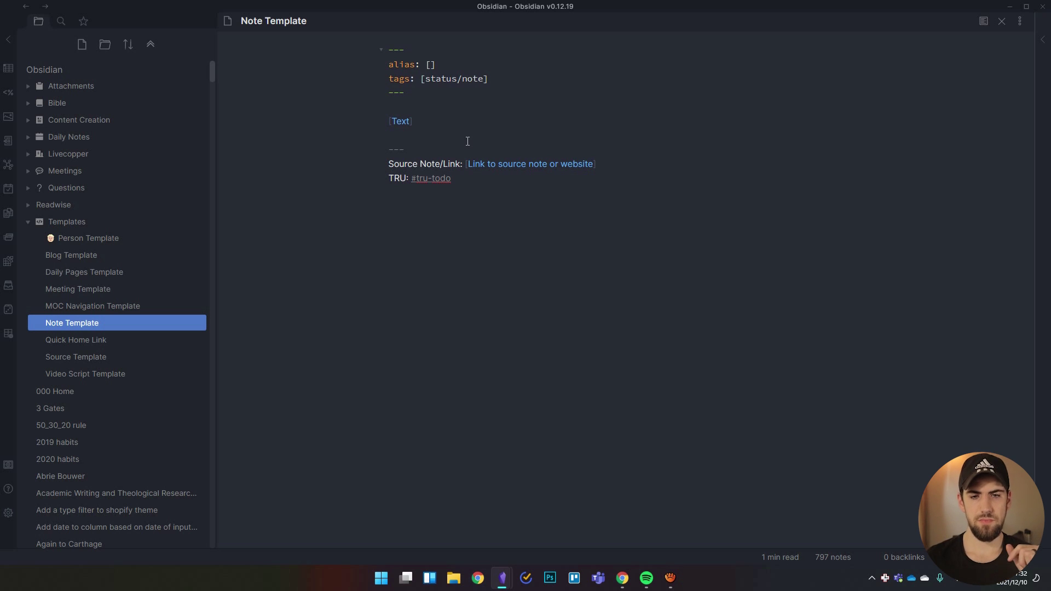
# Highlight the Note Template's frontmatter block with the alias and tags fields.
pyautogui.moveTo(390, 49); pyautogui.dragTo(481, 81)
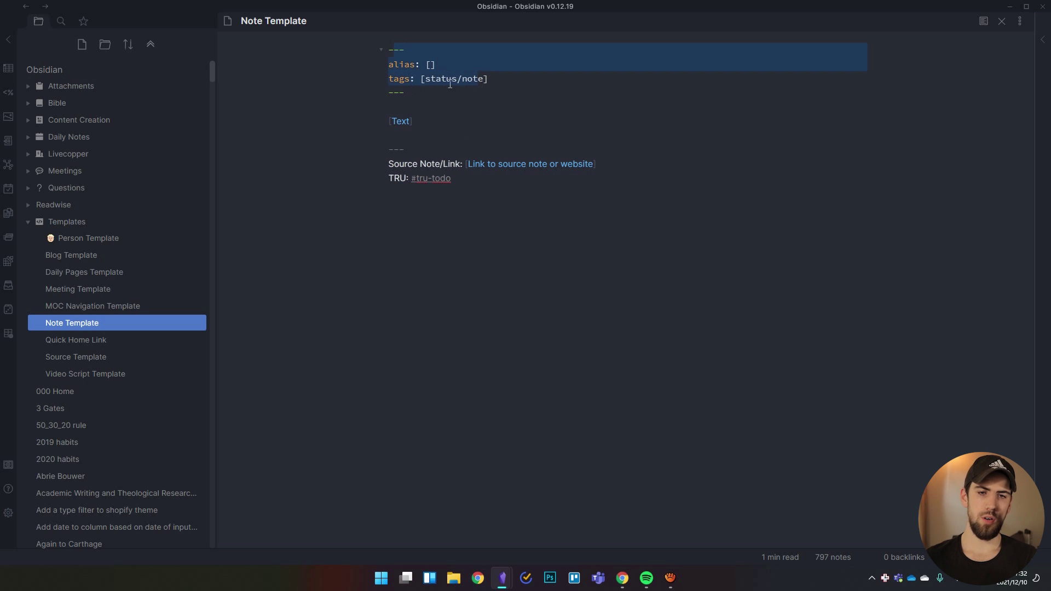
pyautogui.click(428, 91)
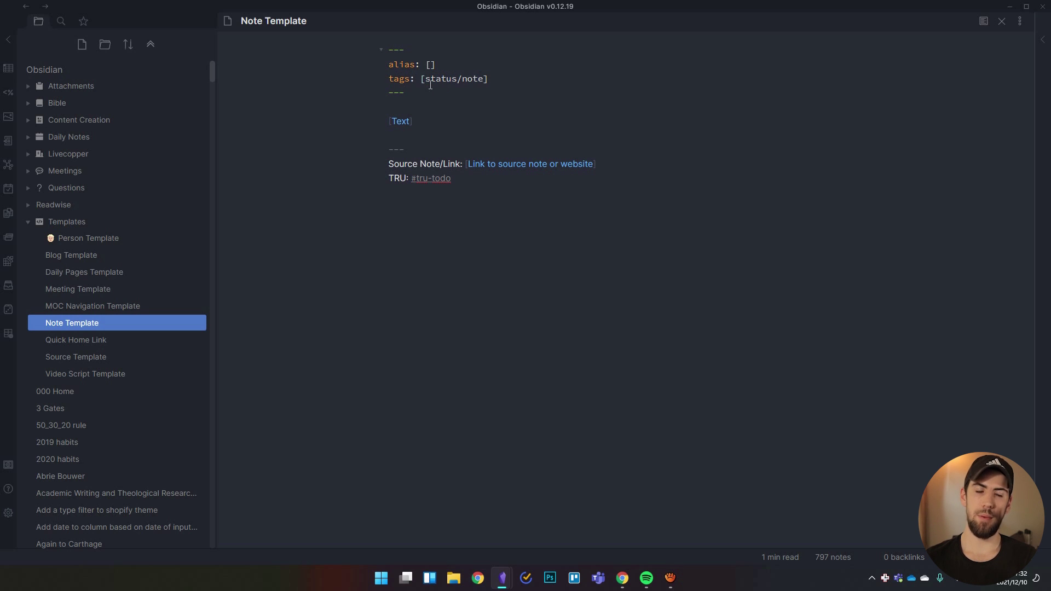
pyautogui.moveTo(406, 92); pyautogui.dragTo(363, 51)
pyautogui.click(499, 86)
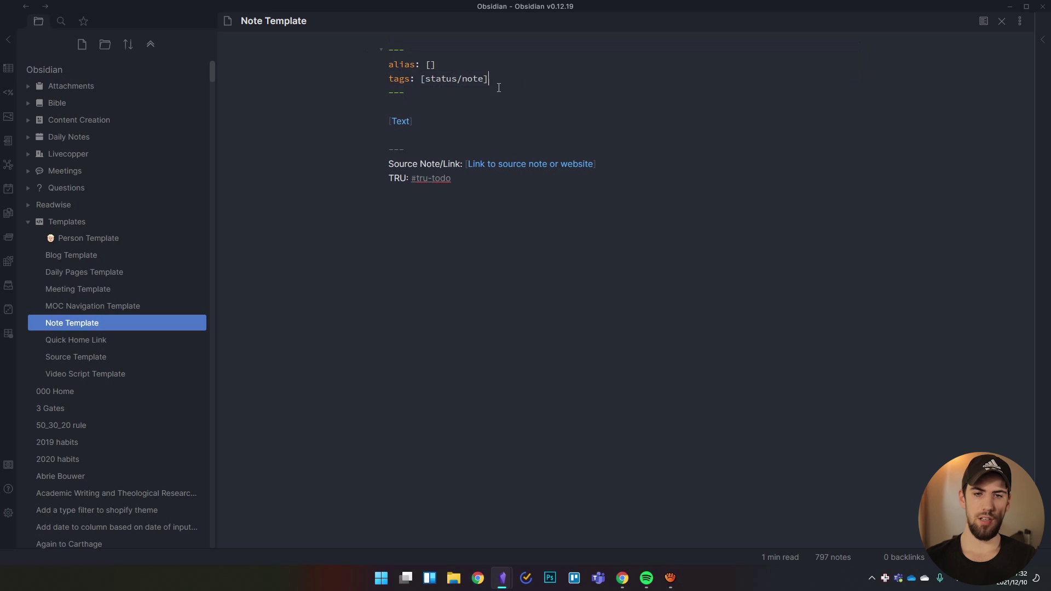
# Collapse the Note Template's metadata in reading view, then return to editing and unfold the frontmatter.
pyautogui.click(983, 25)
pyautogui.click(411, 55)
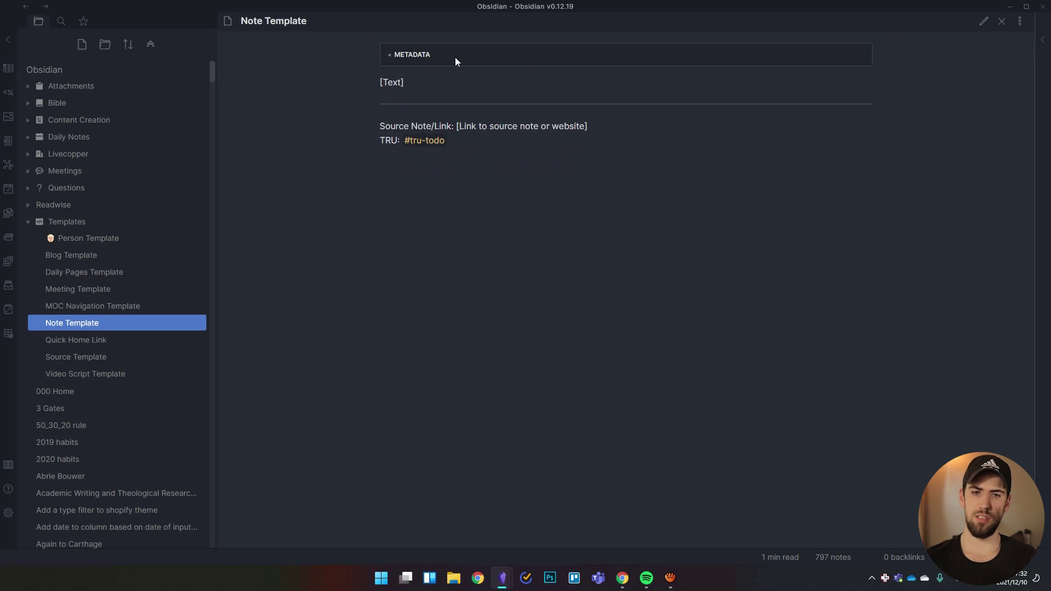
pyautogui.click(984, 22)
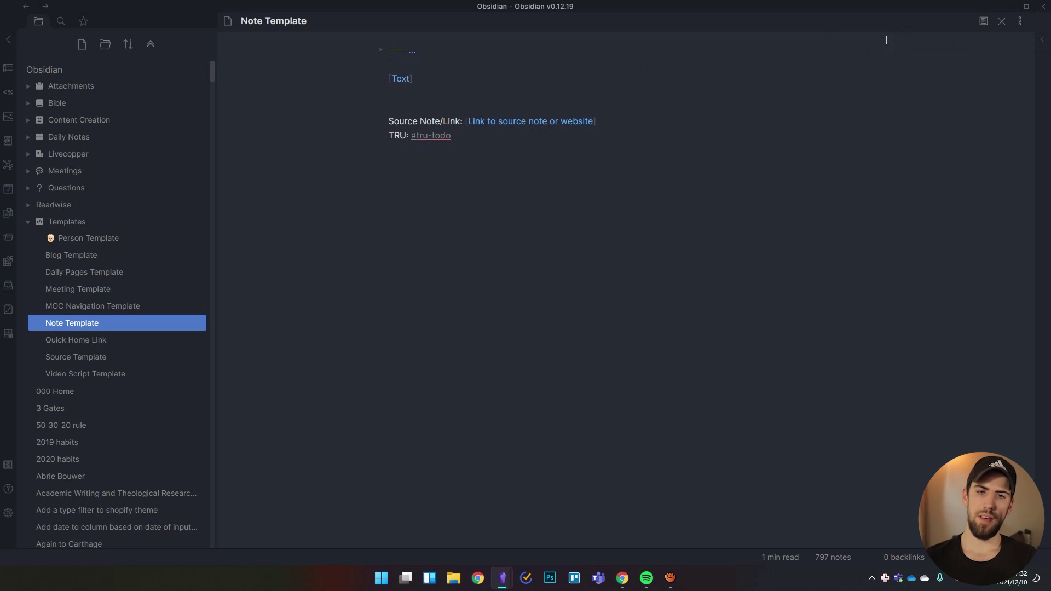
pyautogui.click(380, 49)
# Replace the [Text] placeholder in the Note Template with "I can write stuff here.".
pyautogui.moveTo(439, 120); pyautogui.dragTo(360, 121)
pyautogui.press('BackSpace')
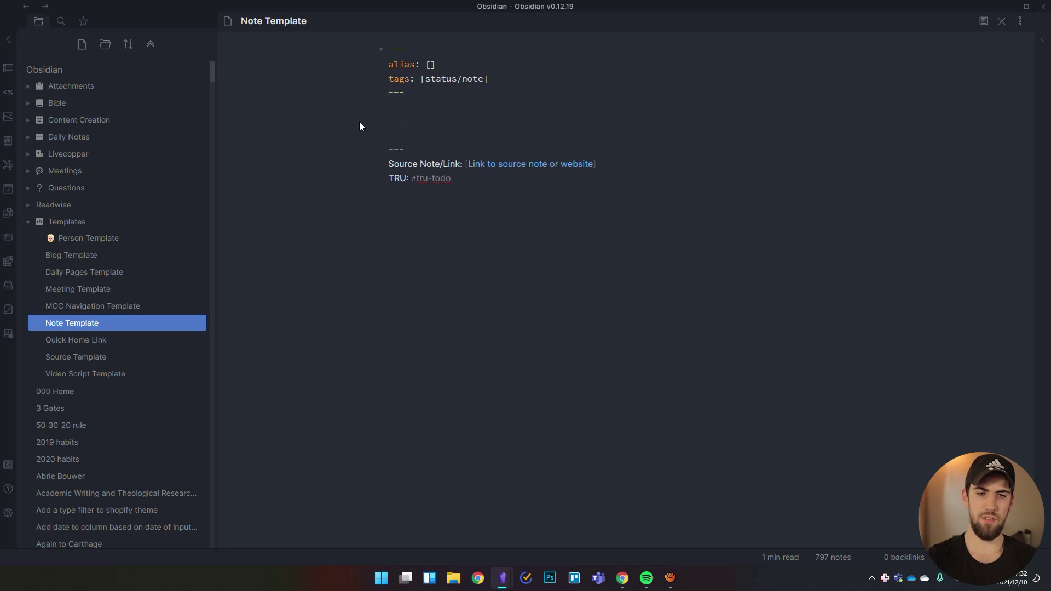
pyautogui.write('I can write stuf')
pyautogui.write('f here')
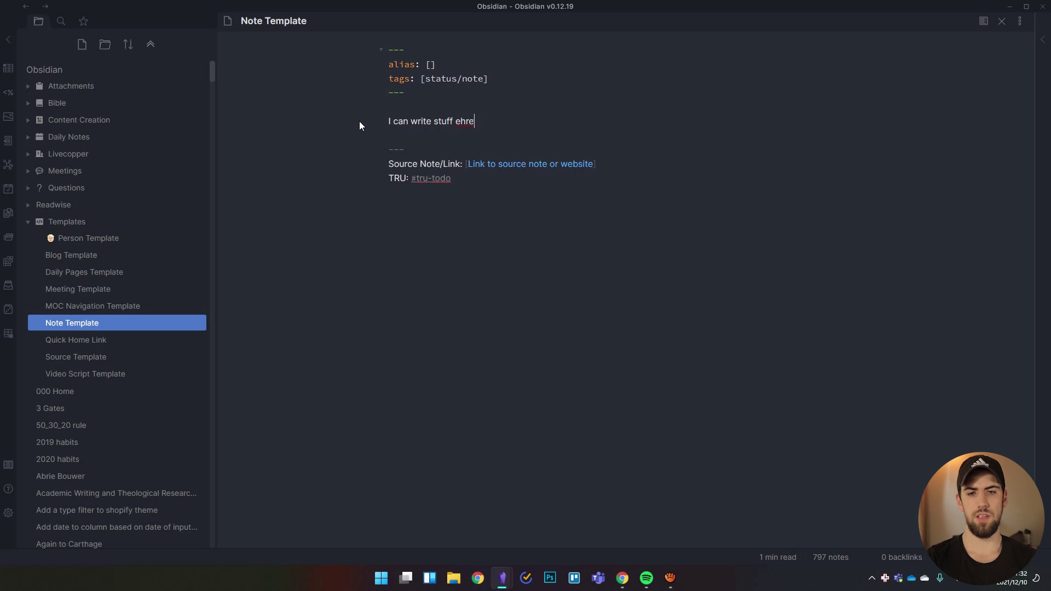
pyautogui.press('BackSpace')
pyautogui.press('BackSpace')
pyautogui.press('BackSpace')
pyautogui.press('BackSpace')
pyautogui.write('here')
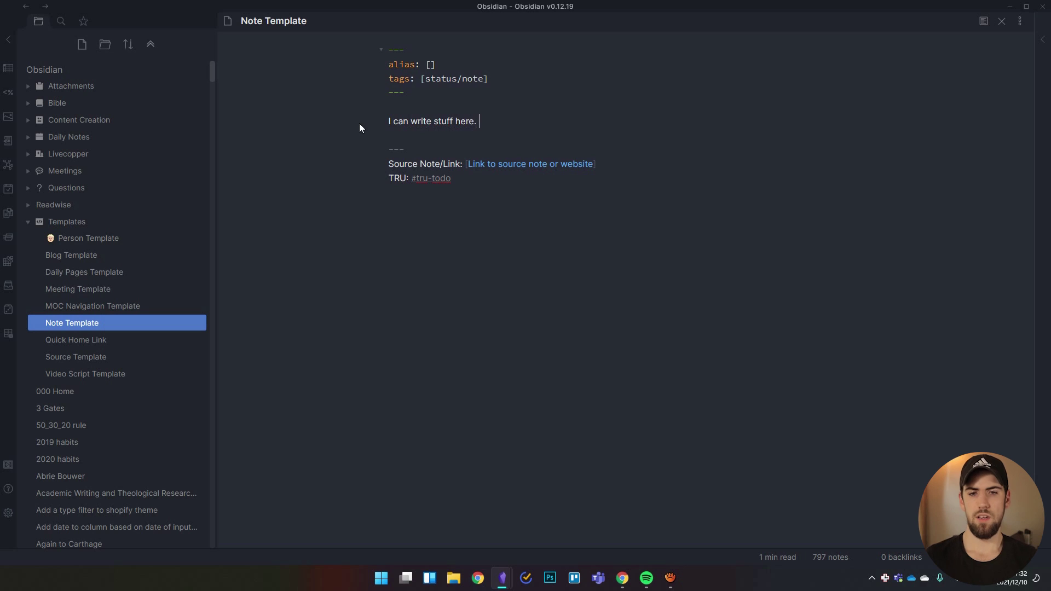
# Undo the sample sentence entered in place of the Note Template's [Text] placeholder.
pyautogui.moveTo(528, 120); pyautogui.dragTo(335, 116)
pyautogui.hotkey('ctrl', 'z')
pyautogui.hotkey('ctrl', 'z')
pyautogui.hotkey('ctrl', 'z')
pyautogui.hotkey('ctrl', 'z')
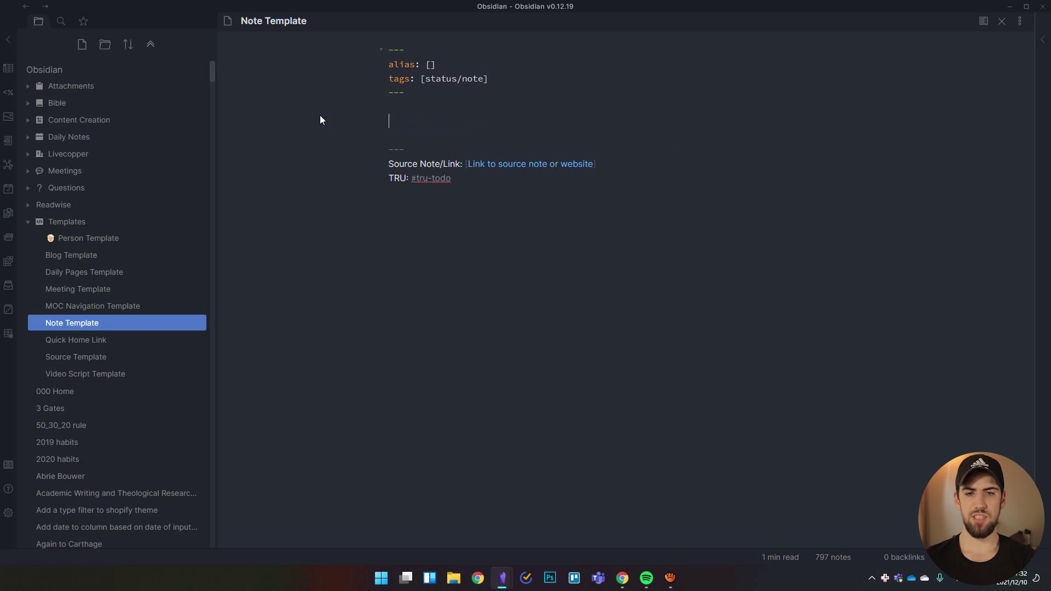
# Highlight the Note Template's source and TRU lines and its frontmatter, then switch to reading view.
pyautogui.moveTo(504, 186); pyautogui.dragTo(340, 162)
pyautogui.click(517, 81)
pyautogui.moveTo(514, 90); pyautogui.dragTo(344, 49)
pyautogui.click(788, 68)
pyautogui.click(984, 21)
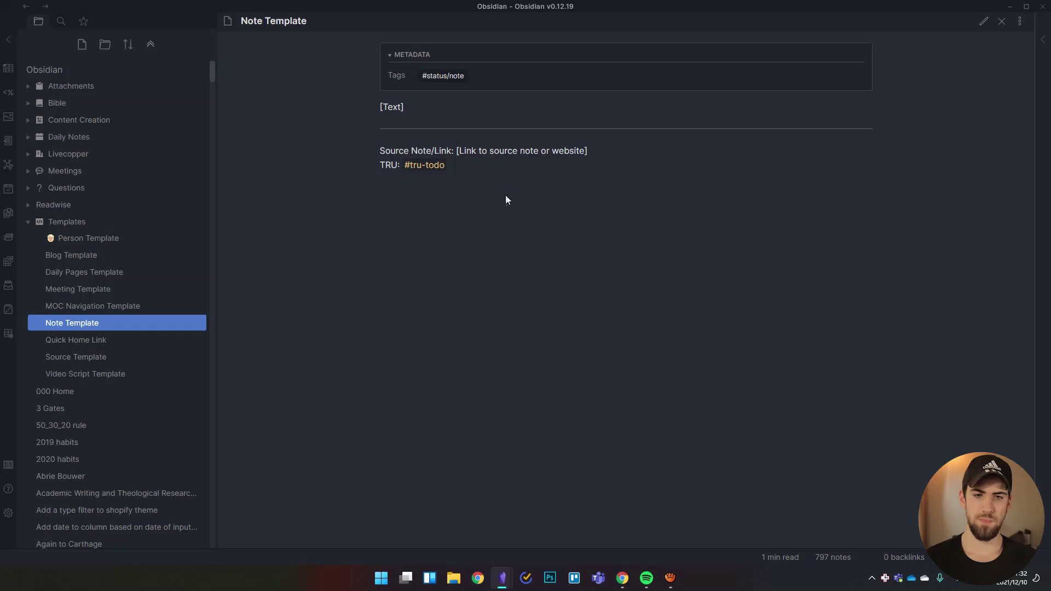
# Return the Note Template to editing and delete the placeholder after Source Note/Link.
pyautogui.moveTo(497, 173); pyautogui.dragTo(580, 170)
pyautogui.click(581, 164)
pyautogui.hotkey('ctrl', 'e')
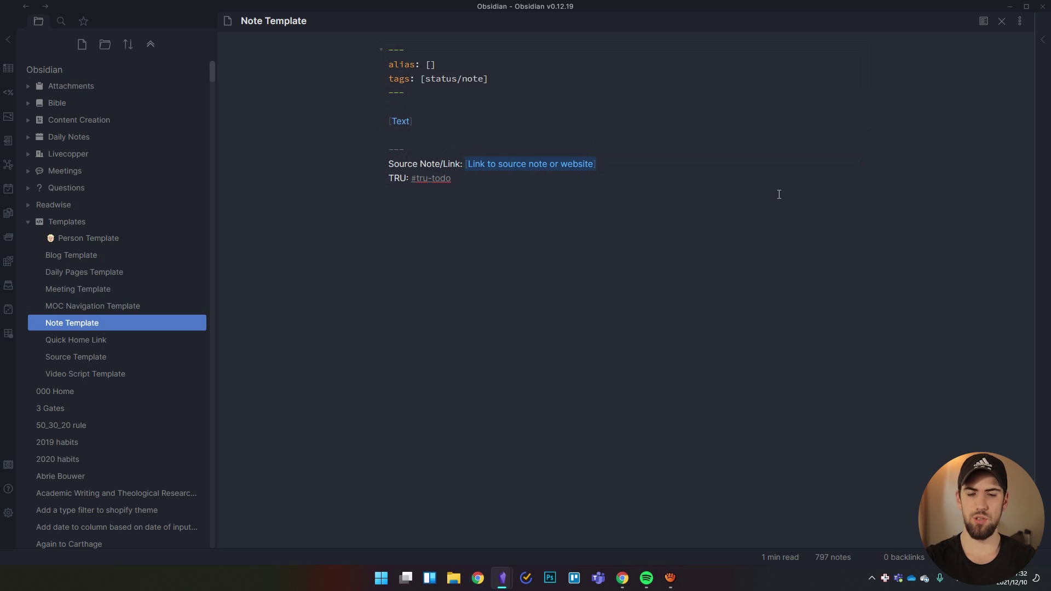
pyautogui.press('BackSpace')
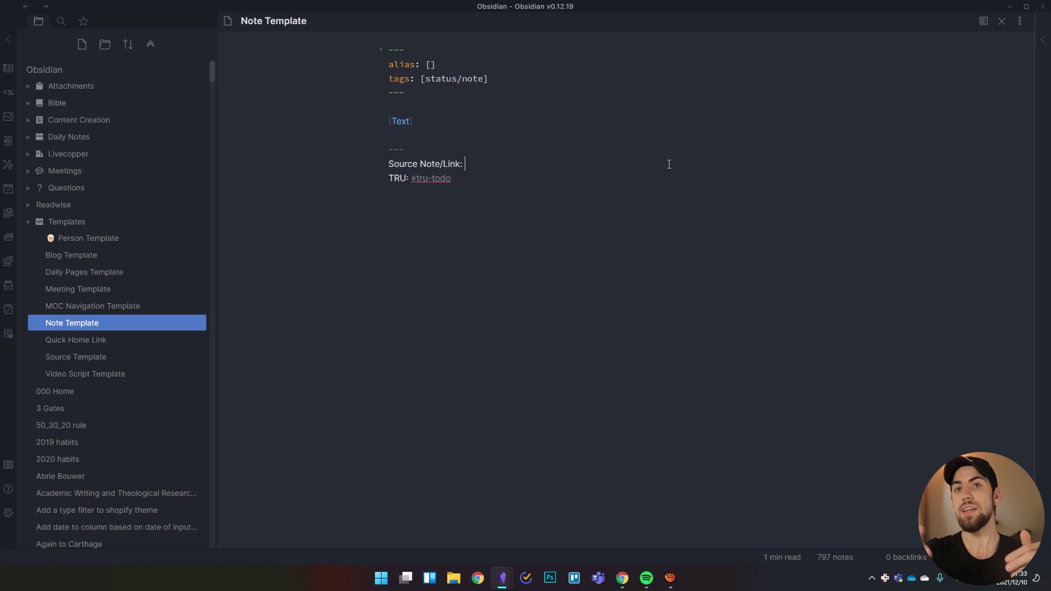
# Undo the deletion of the source link placeholder and highlight the template's TRU line with the #tru-todo tag.
pyautogui.moveTo(370, 110); pyautogui.dragTo(571, 126)
pyautogui.click(566, 204)
pyautogui.hotkey('ctrl', 'z')
pyautogui.click(548, 183)
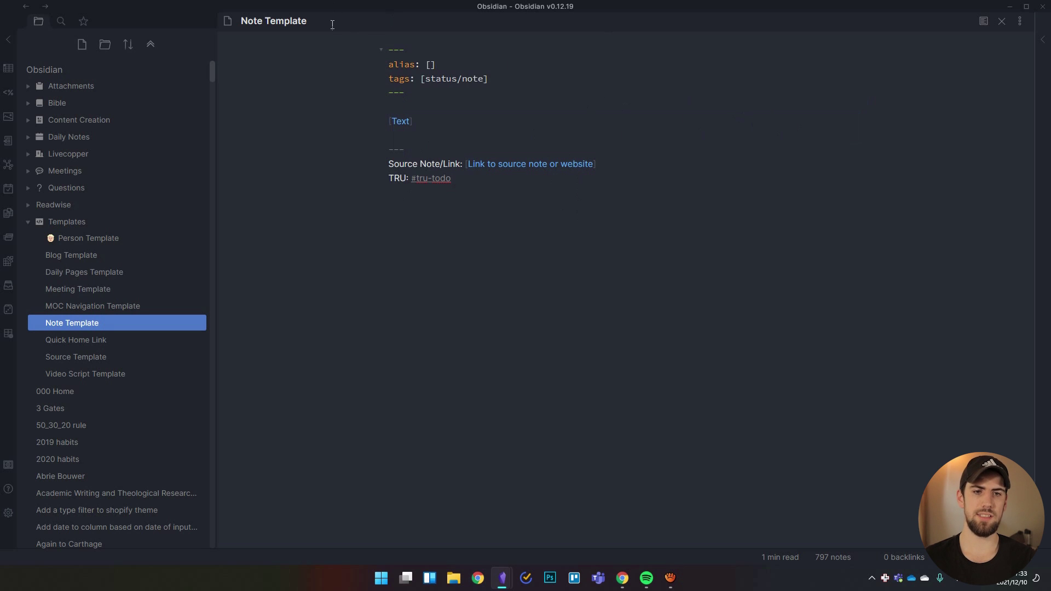
pyautogui.moveTo(454, 179); pyautogui.dragTo(370, 179)
pyautogui.click(478, 183)
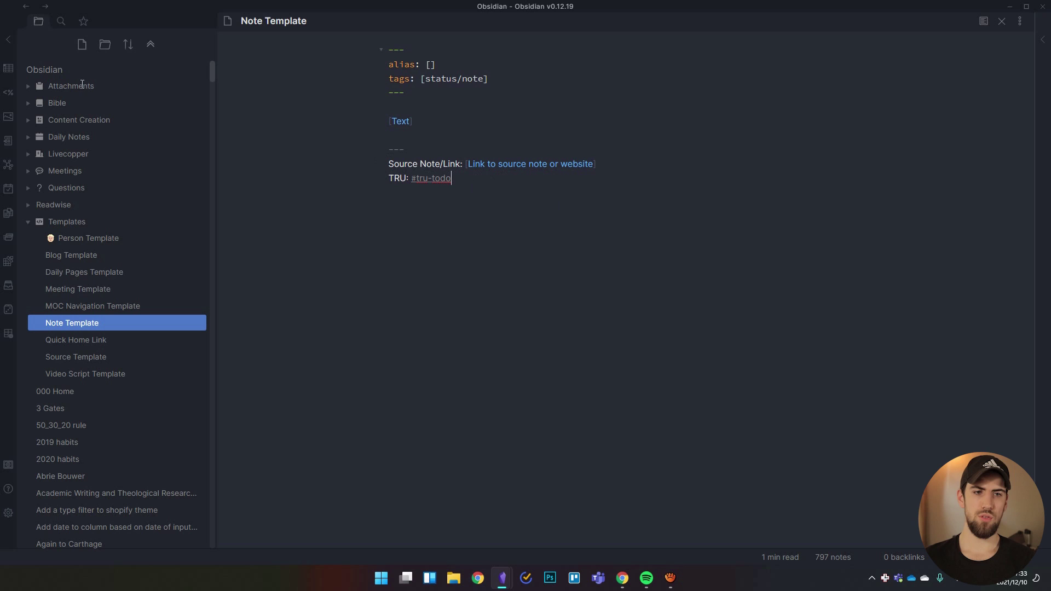
# Clear the old search and search the vault for tag:#tru-todo.
pyautogui.click(61, 21)
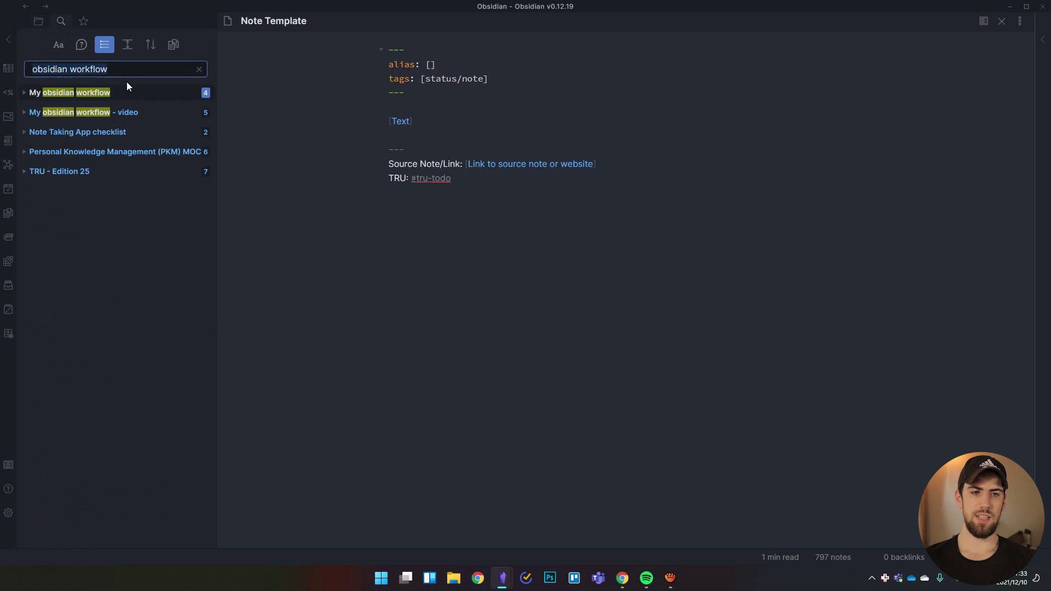
pyautogui.click(129, 69)
pyautogui.click(199, 69)
pyautogui.write('tag:')
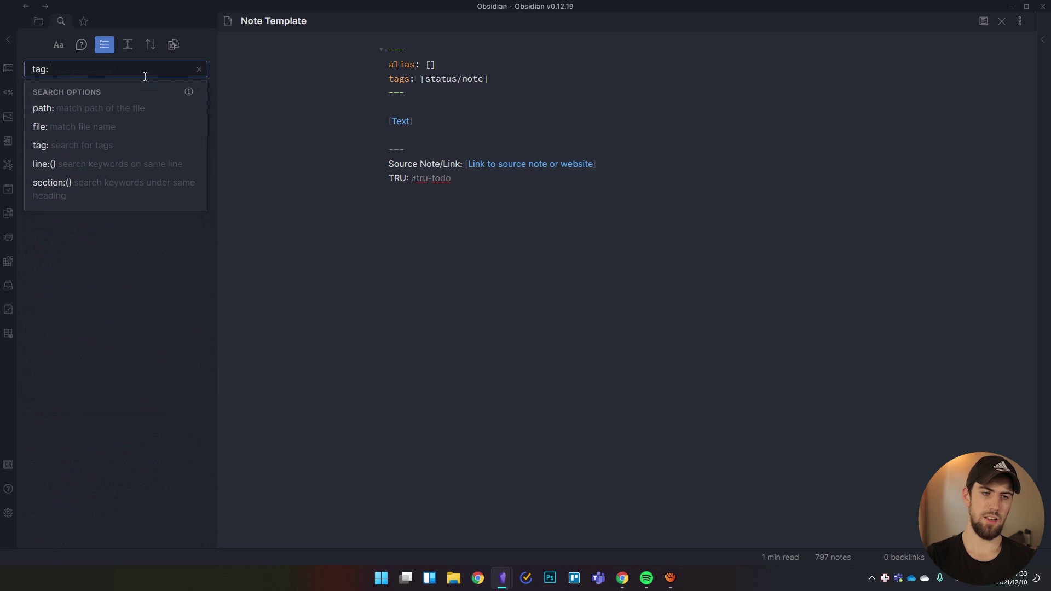
pyautogui.click(64, 144)
pyautogui.press('BackSpace')
pyautogui.press('BackSpace')
pyautogui.press('BackSpace')
pyautogui.press('BackSpace')
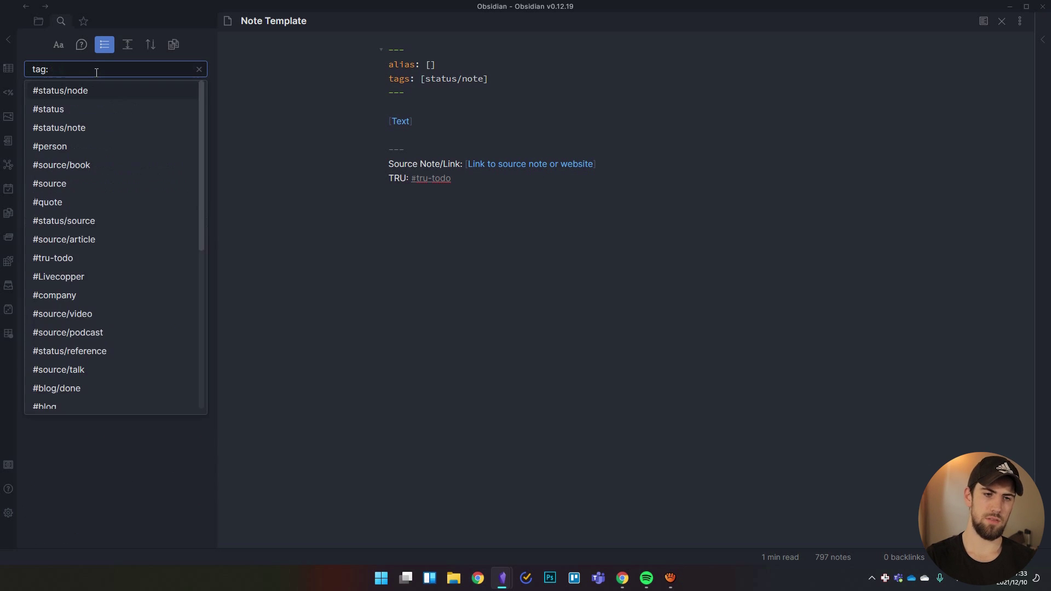
pyautogui.write('t')
pyautogui.press('BackSpace')
pyautogui.press('BackSpace')
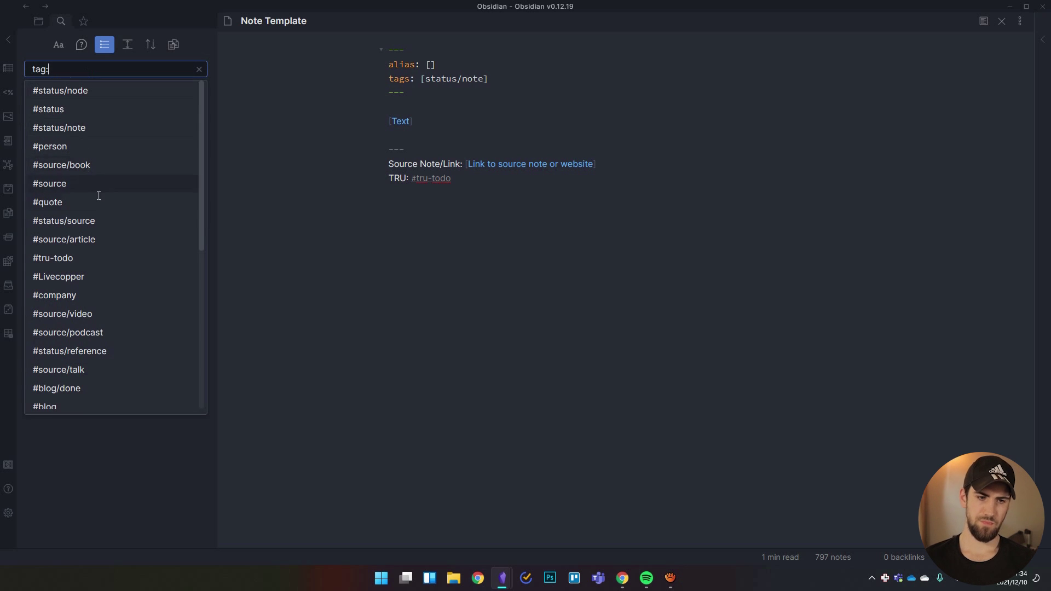
pyautogui.click(80, 256)
# Look through the notes tagged #tru-todo, then clear the search and return to the file explorer.
pyautogui.scroll(-20, 140, 238)
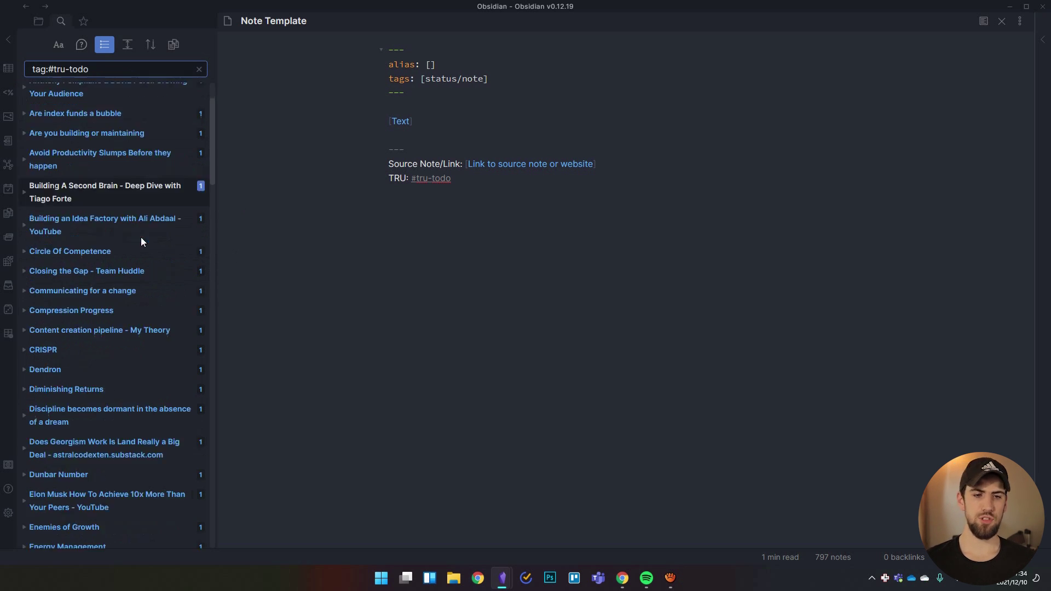
pyautogui.scroll(-15, 147, 270)
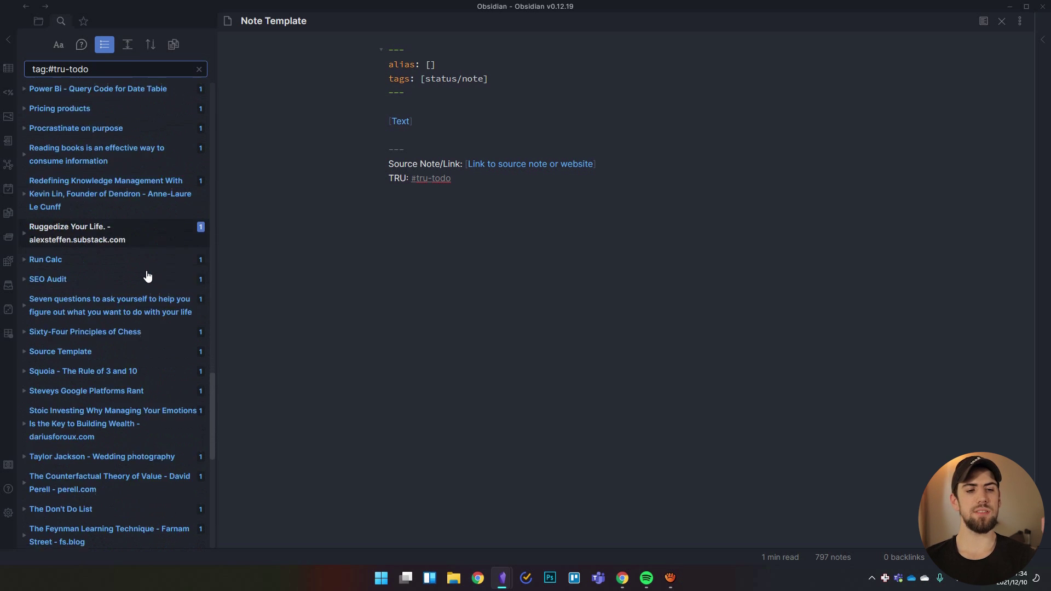
pyautogui.scroll(20, 154, 287)
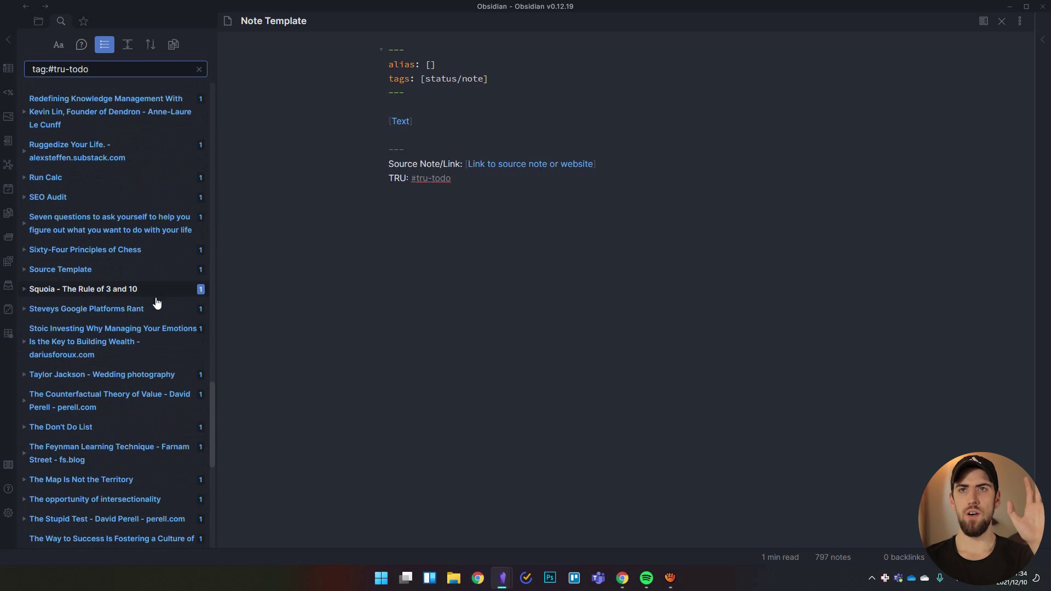
pyautogui.scroll(6, 150, 295)
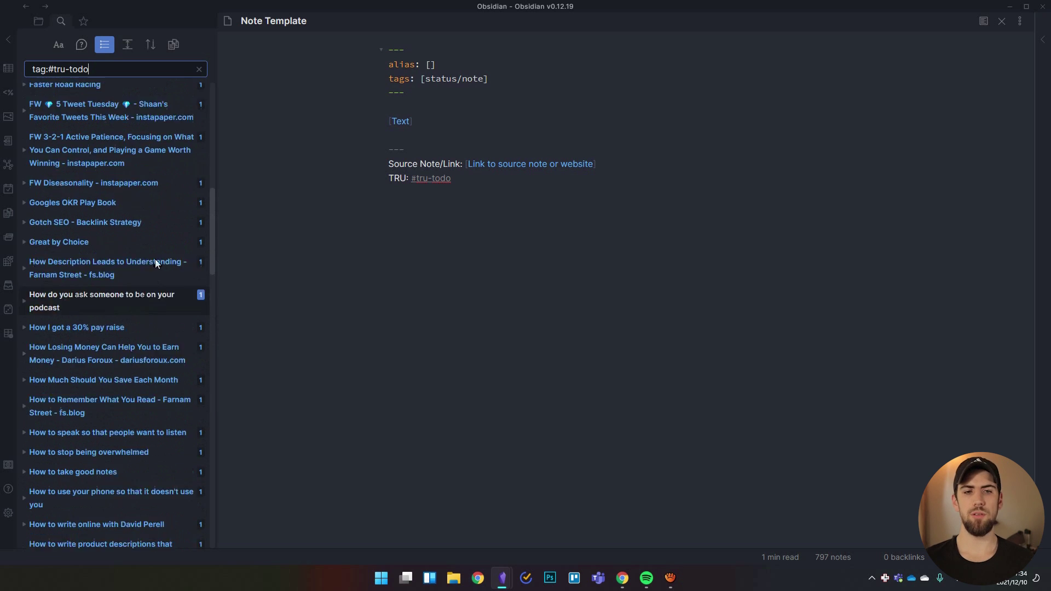
pyautogui.click(199, 69)
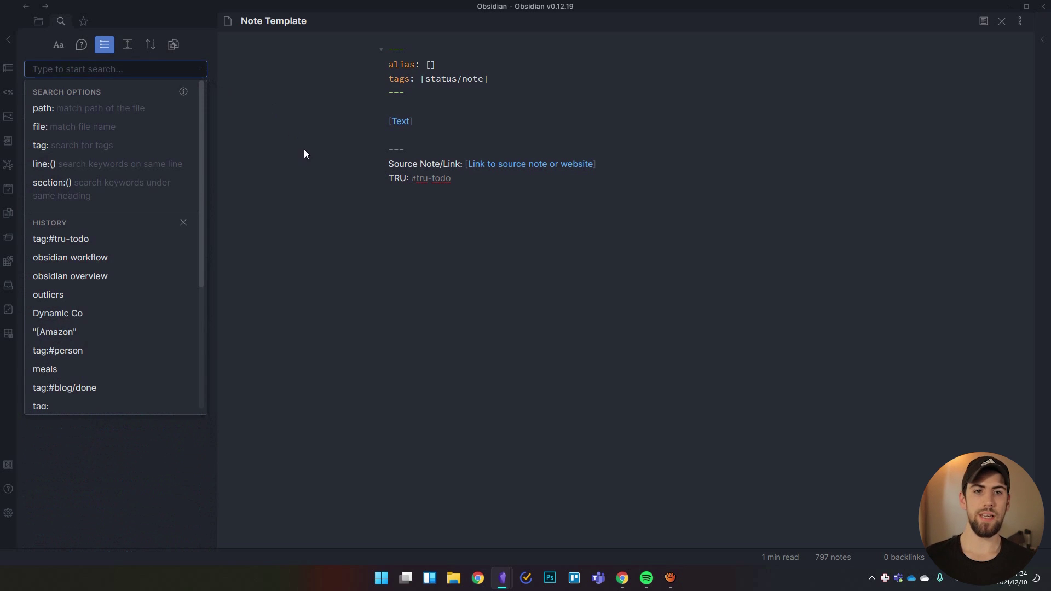
pyautogui.click(277, 121)
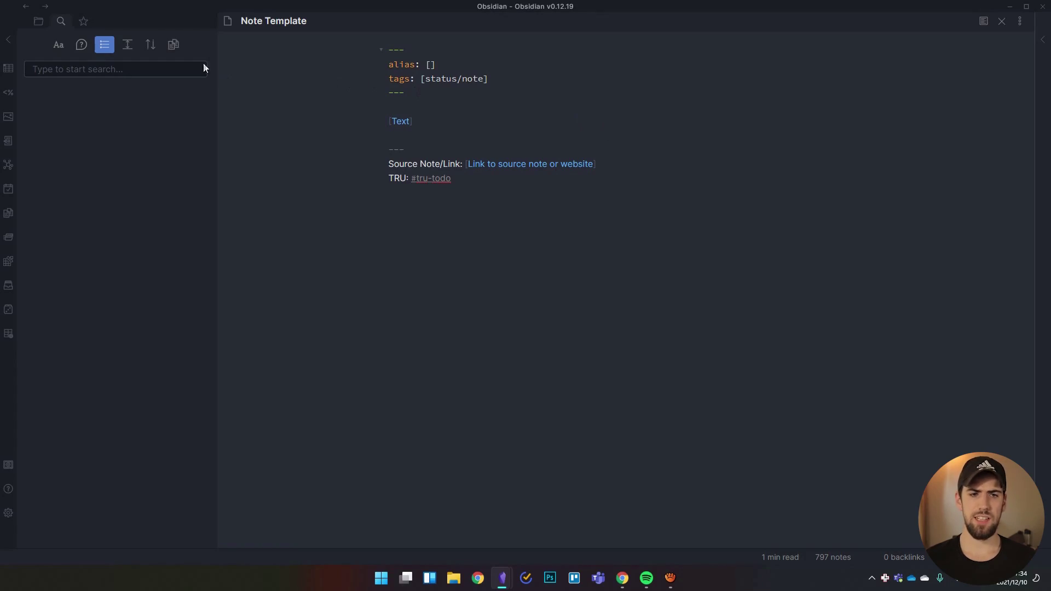
pyautogui.click(39, 21)
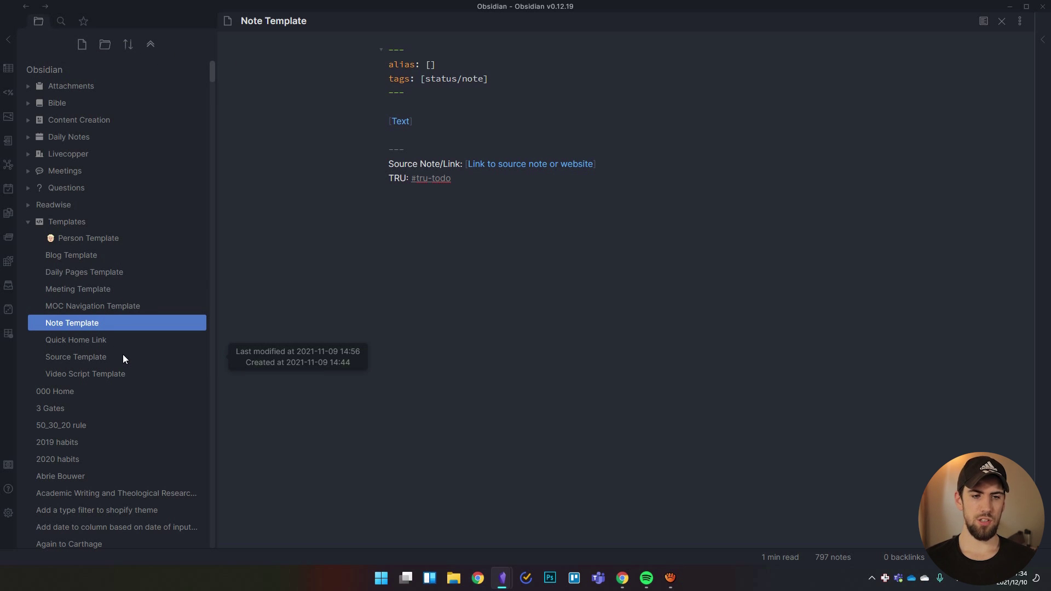
# Open the MOC Navigation Template and follow the Home links from it and from the Personal Knowledge Management map.
pyautogui.click(88, 307)
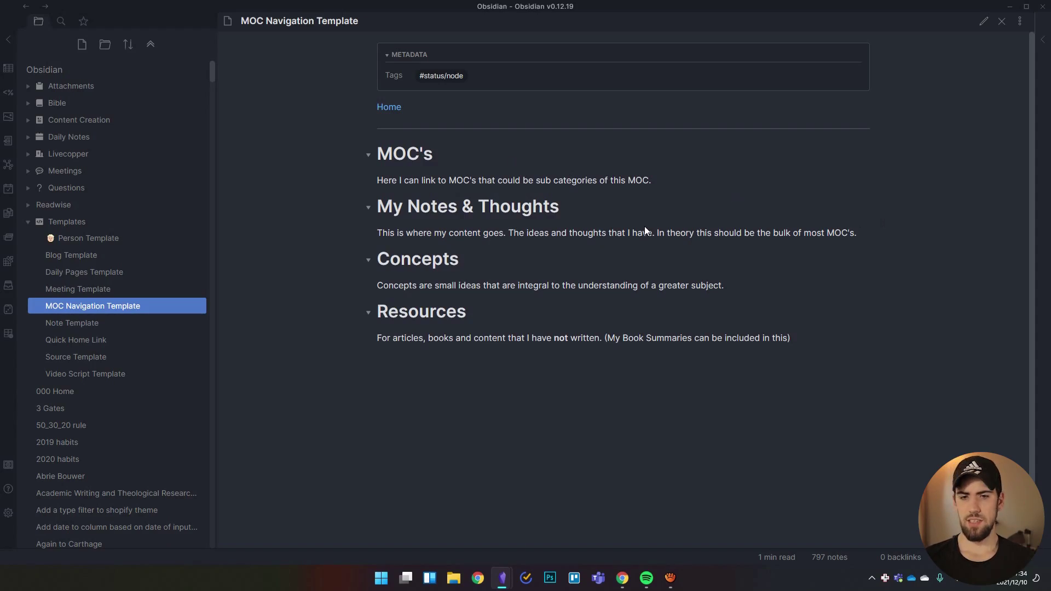
pyautogui.click(390, 107)
pyautogui.scroll(-1, 554, 241)
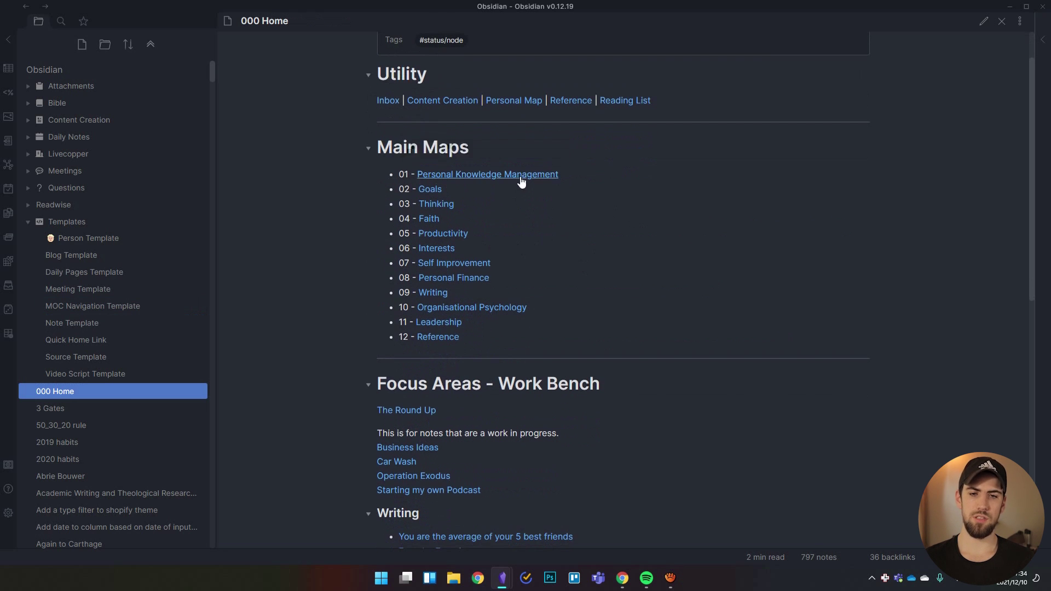
pyautogui.click(521, 174)
pyautogui.click(390, 125)
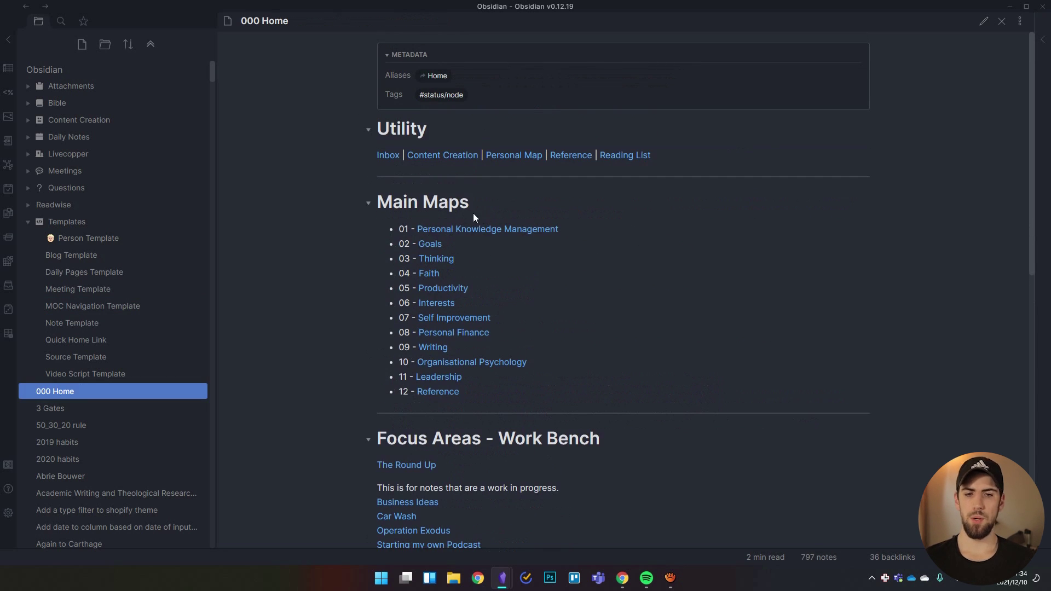
# Visit the Goals map and return Home, and open My Knowledge Management Method from the Personal Knowledge Management map.
pyautogui.click(435, 244)
pyautogui.click(391, 126)
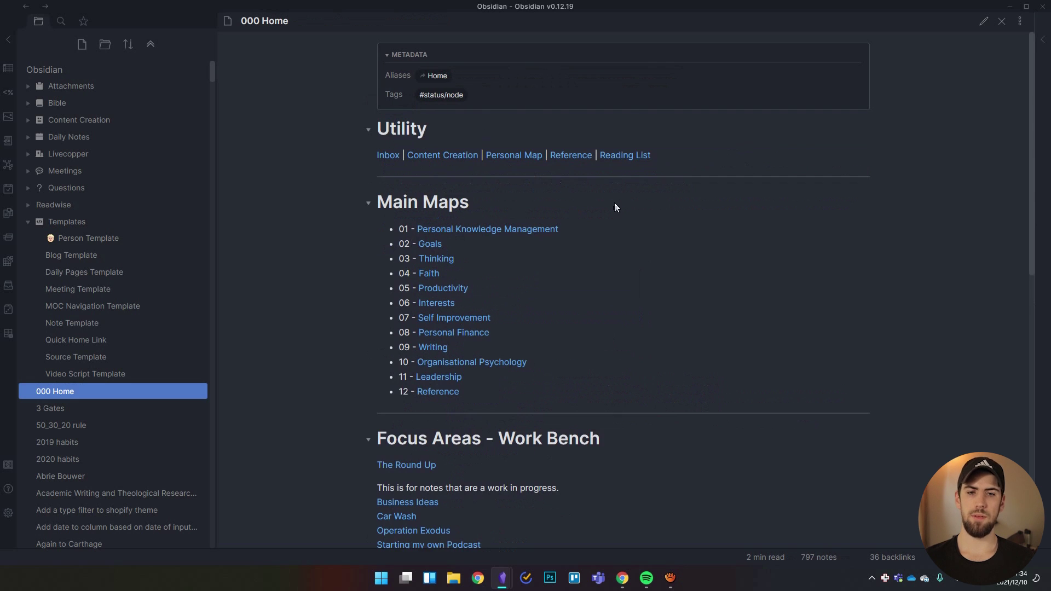
pyautogui.scroll(-1, 602, 209)
pyautogui.click(510, 174)
pyautogui.scroll(-7, 583, 195)
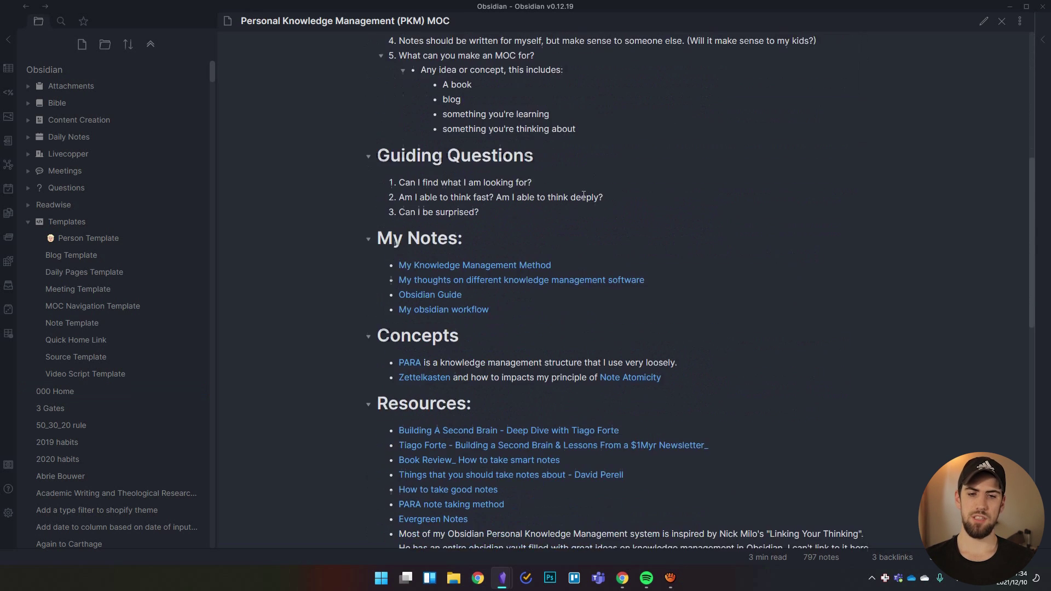
pyautogui.scroll(-6, 584, 195)
pyautogui.click(514, 100)
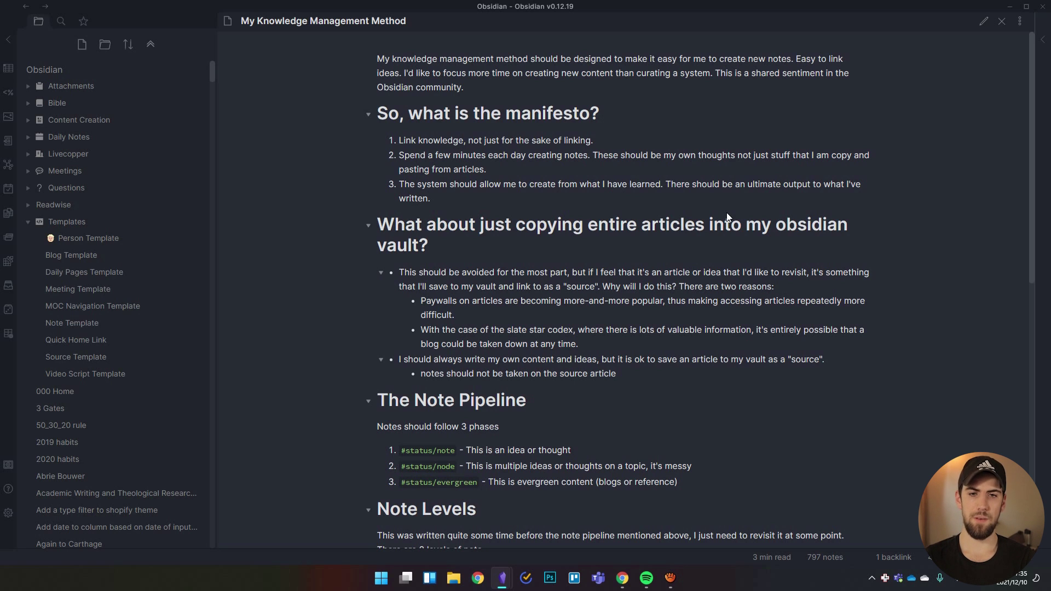
# Return to the Personal Knowledge Management map and follow its Home link back to 000 Home.
pyautogui.hotkey('ctrl', 'alt', 'Left')
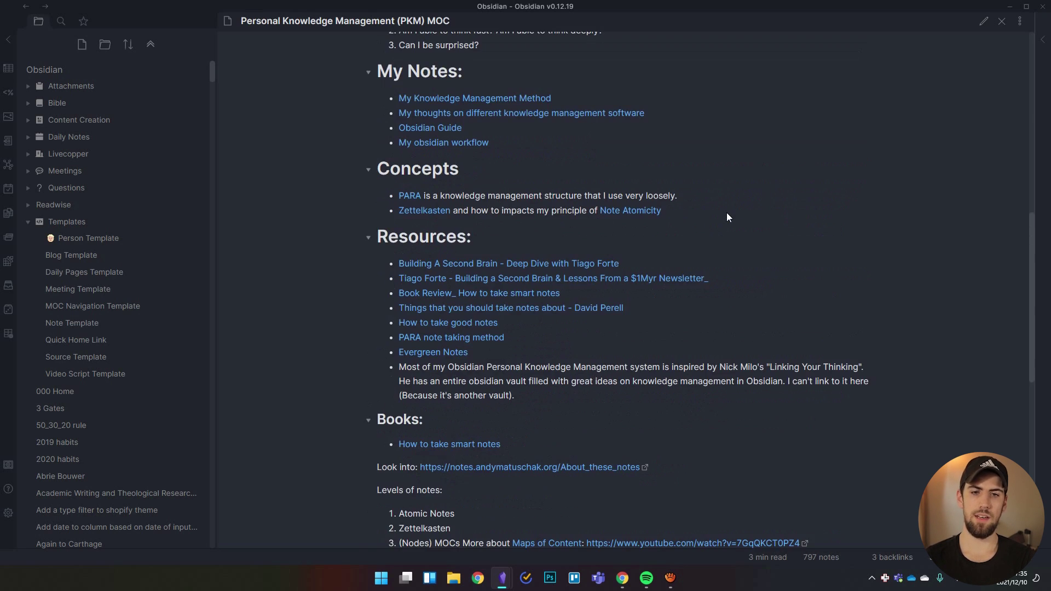
pyautogui.scroll(5, 698, 242)
pyautogui.scroll(4, 697, 242)
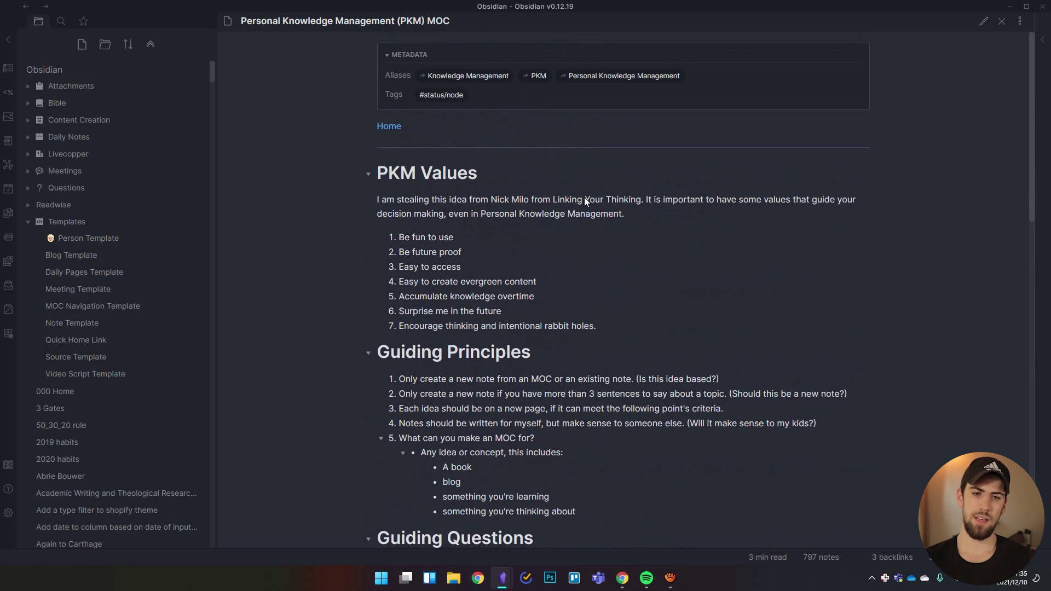
pyautogui.click(390, 127)
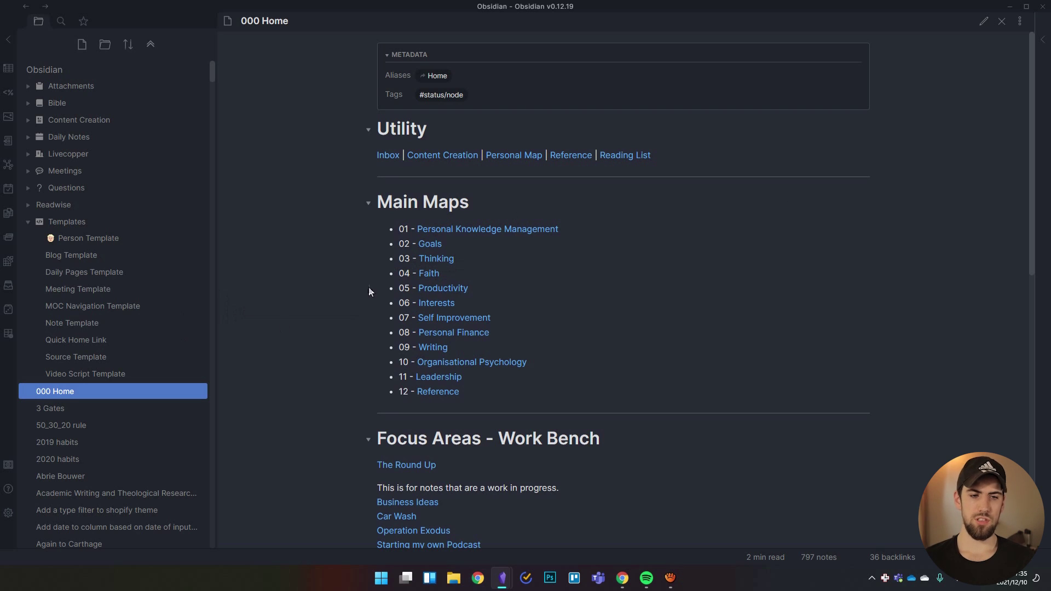
# Open the MOC Navigation Template and highlight the descriptions under its MOC's and My Notes & Thoughts headings in turn.
pyautogui.click(92, 306)
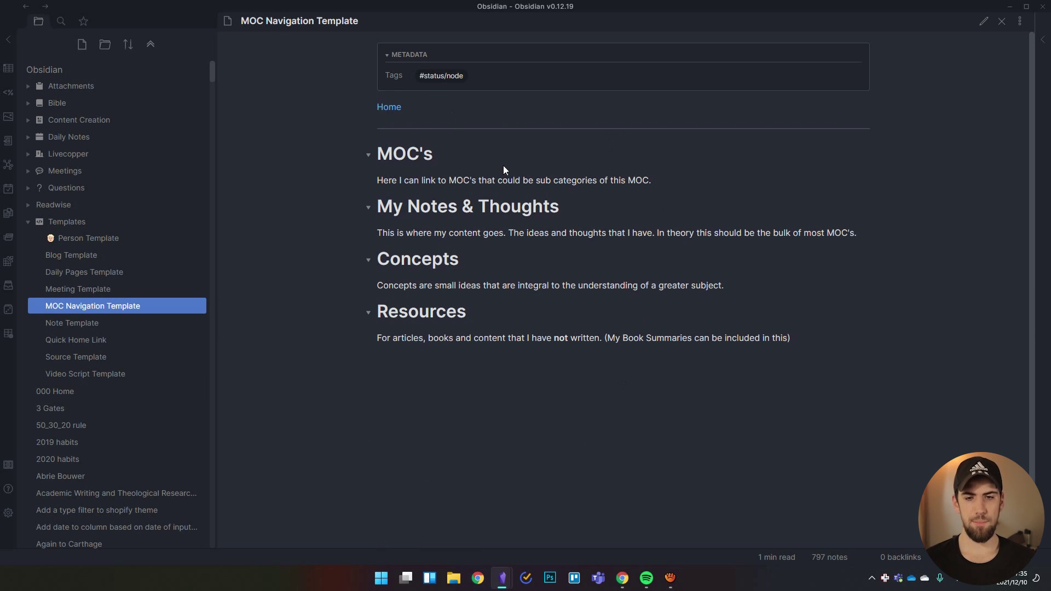
pyautogui.moveTo(688, 183)
pyautogui.mouseDown()
pyautogui.moveTo(394, 176)
pyautogui.moveTo(670, 184)
pyautogui.mouseUp()
pyautogui.click(484, 163)
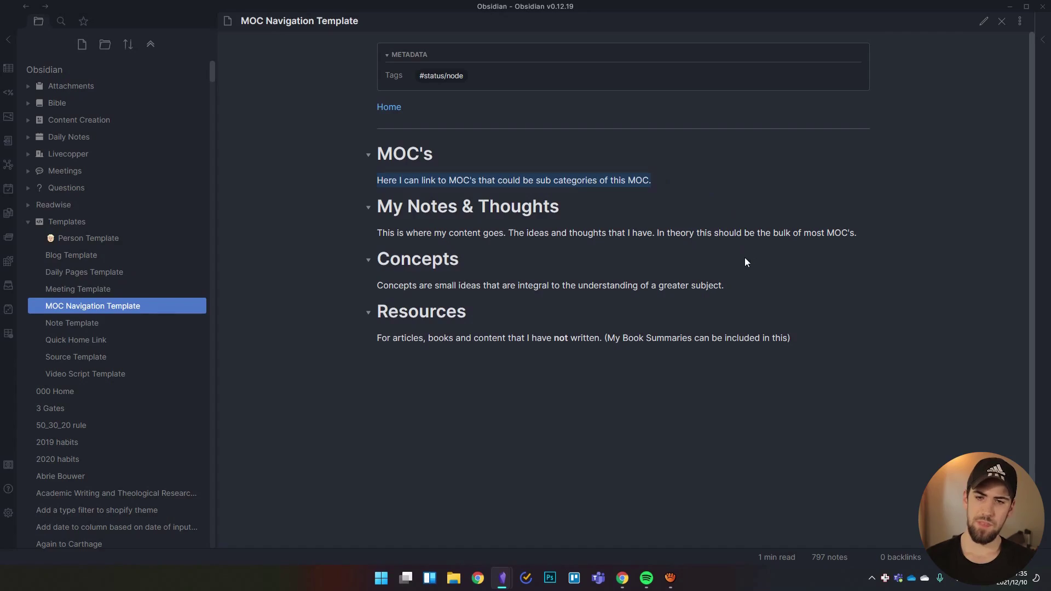
pyautogui.click(783, 246)
pyautogui.moveTo(866, 231); pyautogui.dragTo(369, 232)
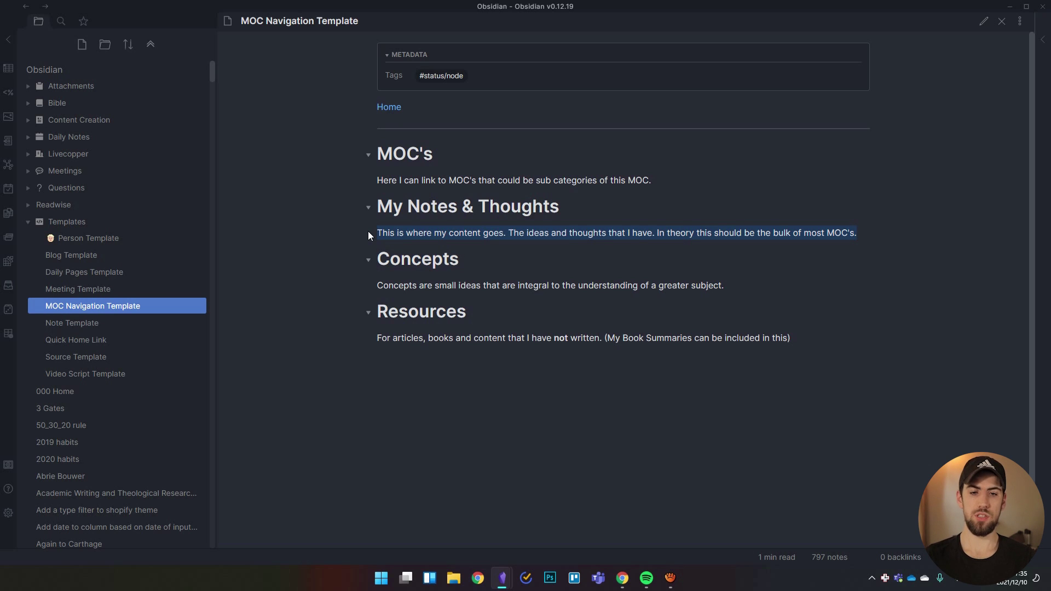
pyautogui.click(551, 245)
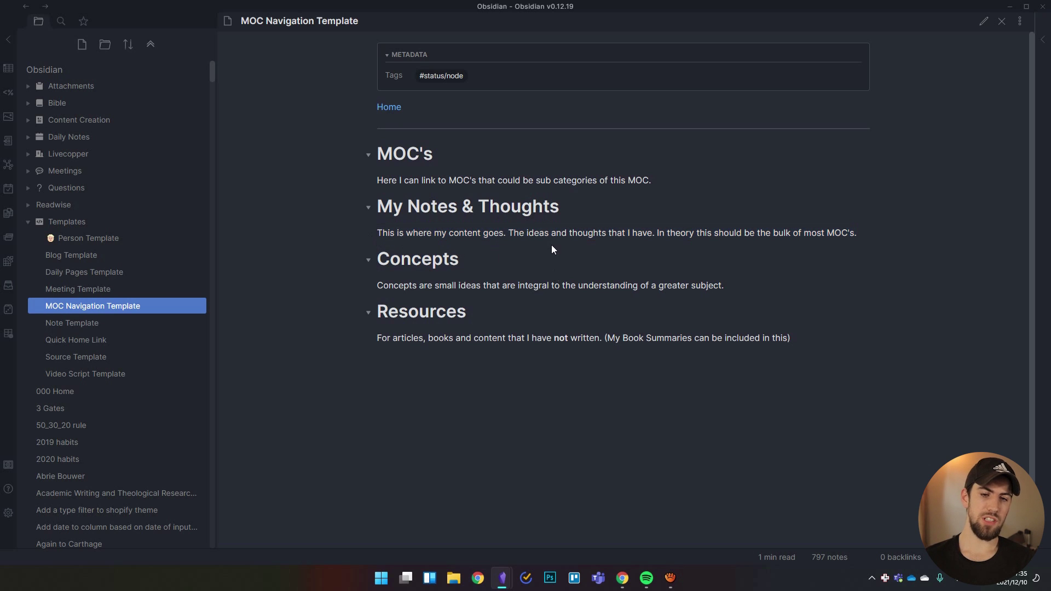
# Check the Note Template, and return to the MOC Navigation Template to highlight its My Notes & Thoughts description again.
pyautogui.click(77, 323)
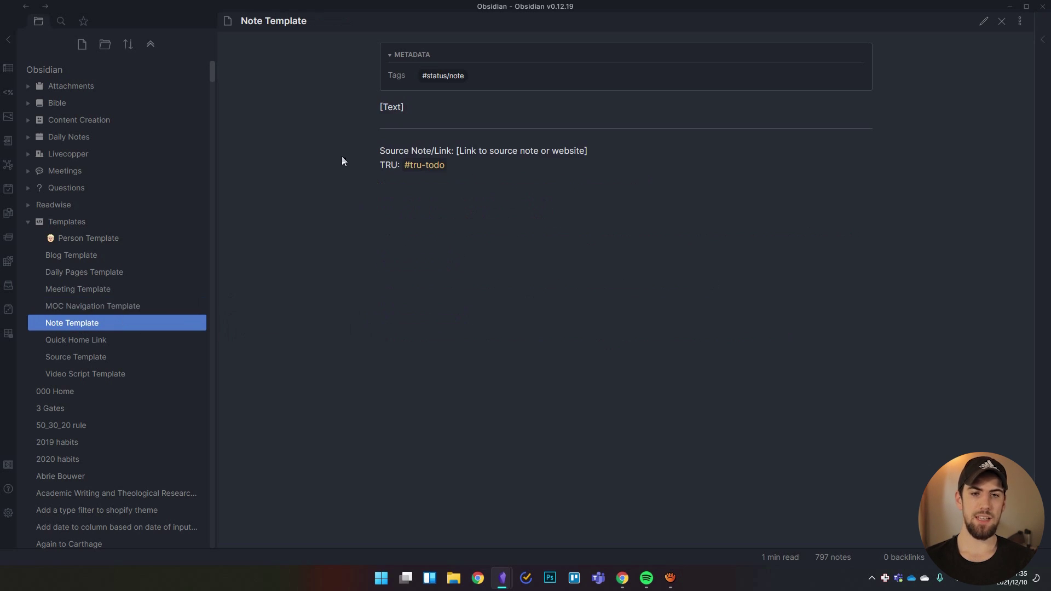
pyautogui.click(114, 305)
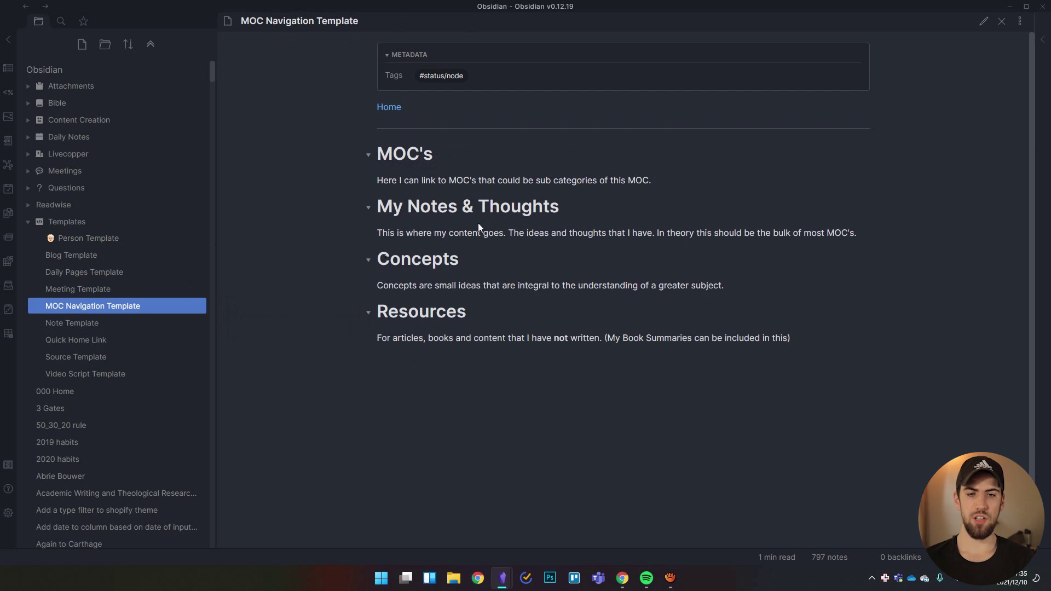
pyautogui.moveTo(877, 230); pyautogui.dragTo(328, 239)
pyautogui.click(678, 258)
pyautogui.scroll(-1, 768, 289)
pyautogui.scroll(-1, 769, 294)
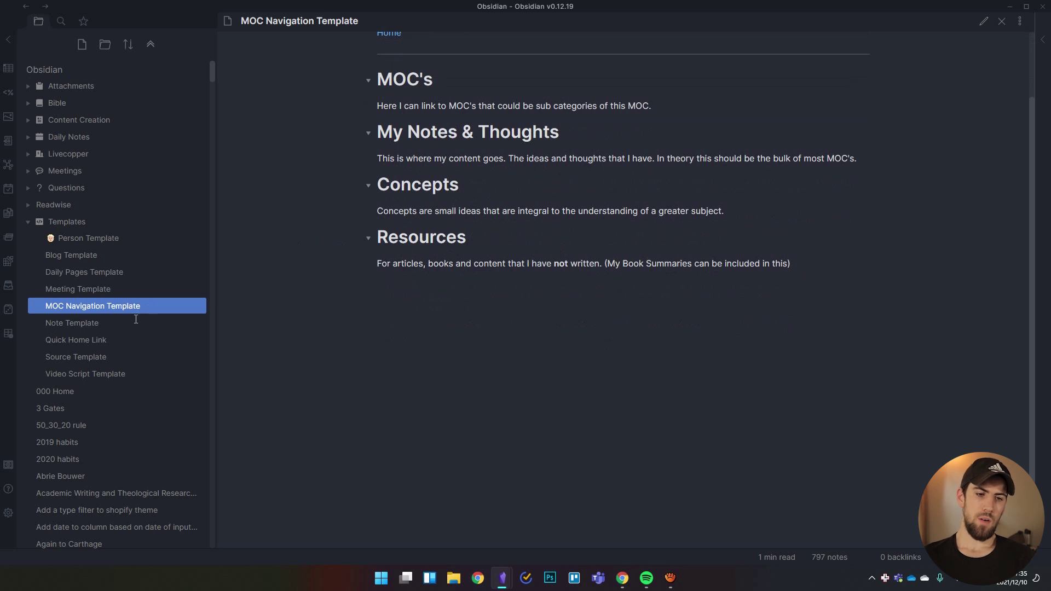
pyautogui.scroll(1, 388, 207)
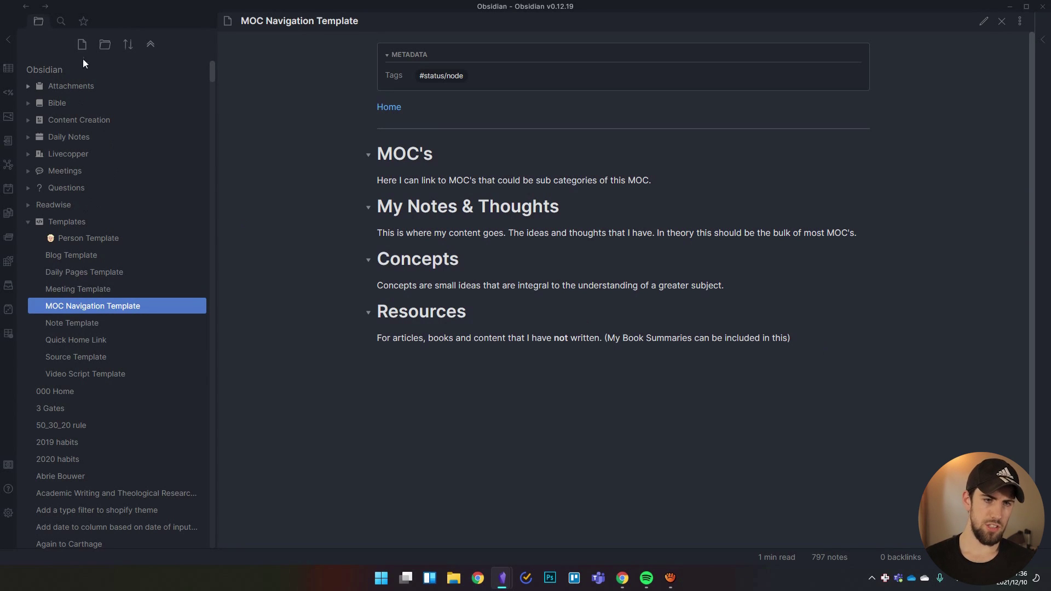
# Follow the template's Home link and open the Personal Knowledge Management map at its My Notes, Concepts and Resources sections.
pyautogui.click(396, 108)
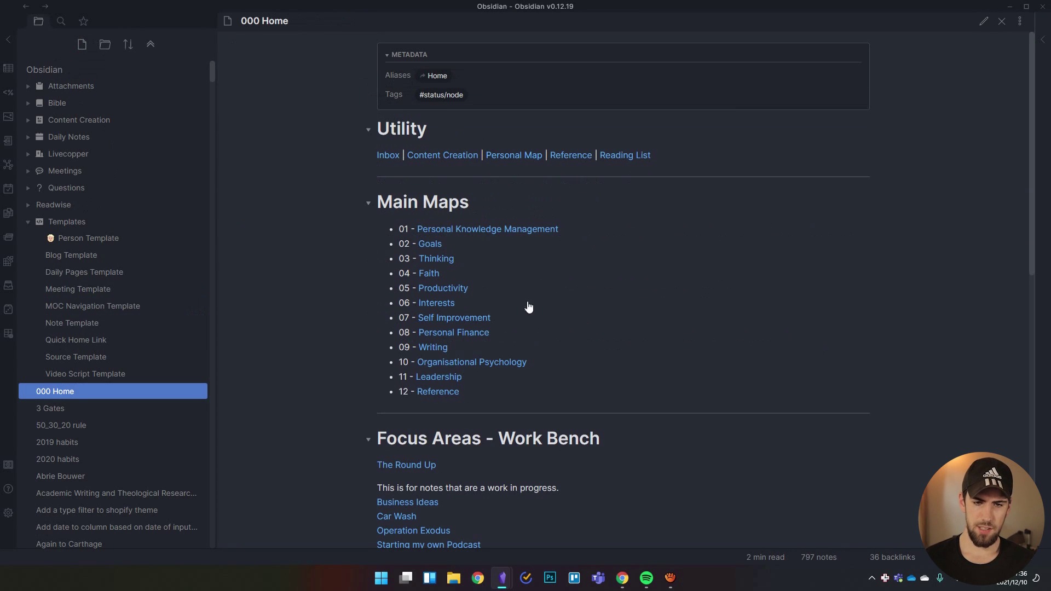
pyautogui.click(538, 234)
pyautogui.scroll(-10, 788, 269)
pyautogui.scroll(1, 449, 377)
pyautogui.scroll(4, 449, 378)
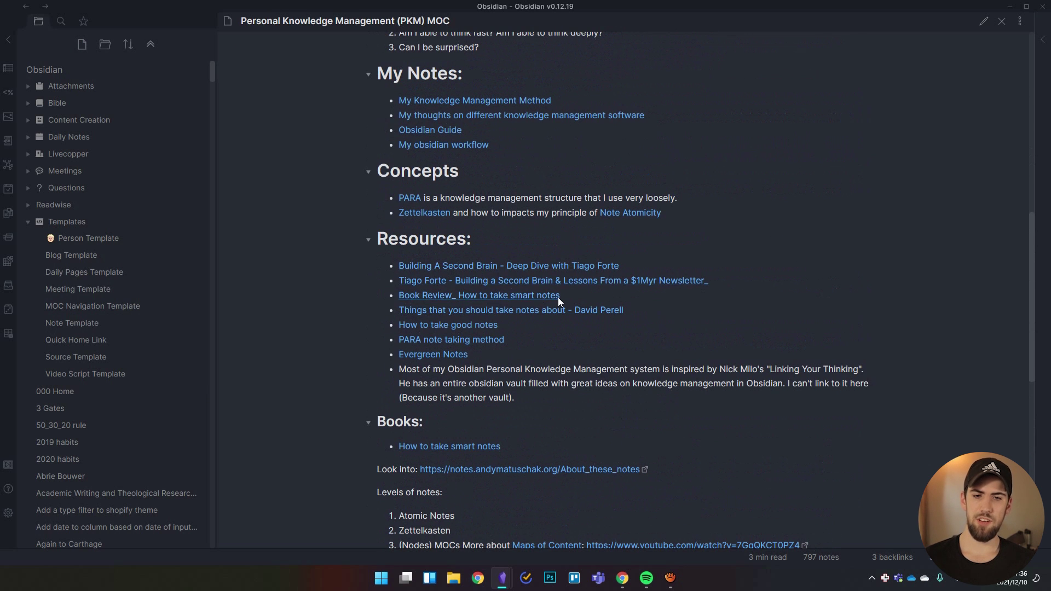
# Examine the map's Resources, Books and The Structure of an Map of Content sections, and return to its My Notes section.
pyautogui.moveTo(488, 271)
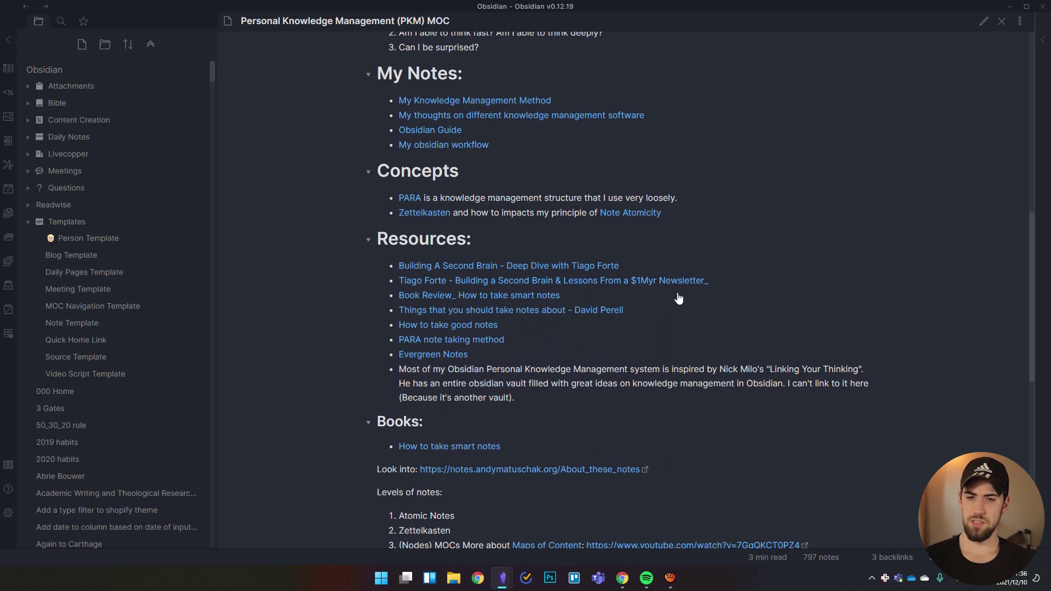
pyautogui.scroll(-1, 609, 325)
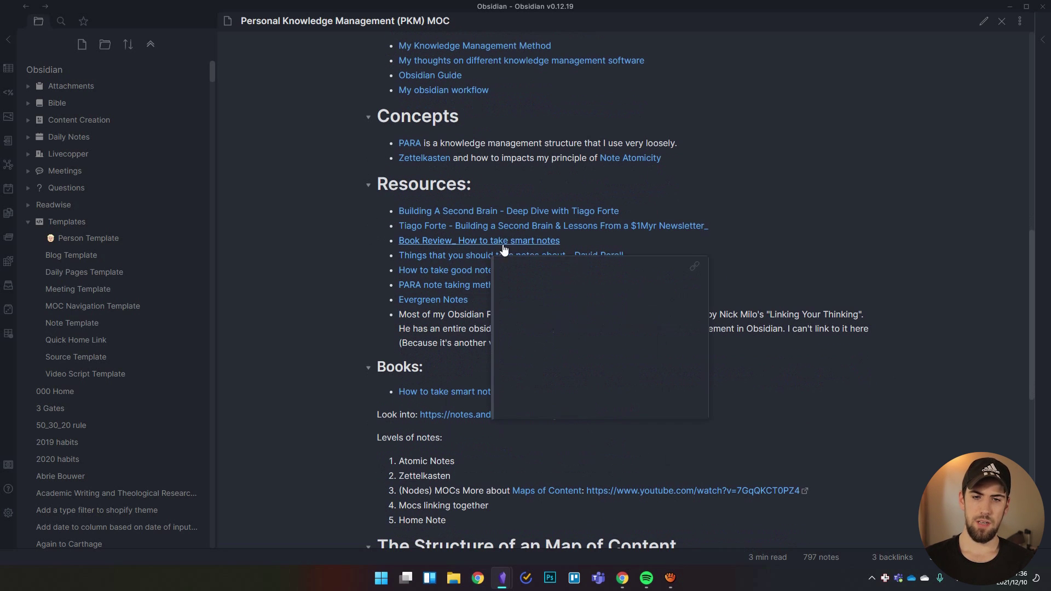
pyautogui.scroll(-2, 741, 176)
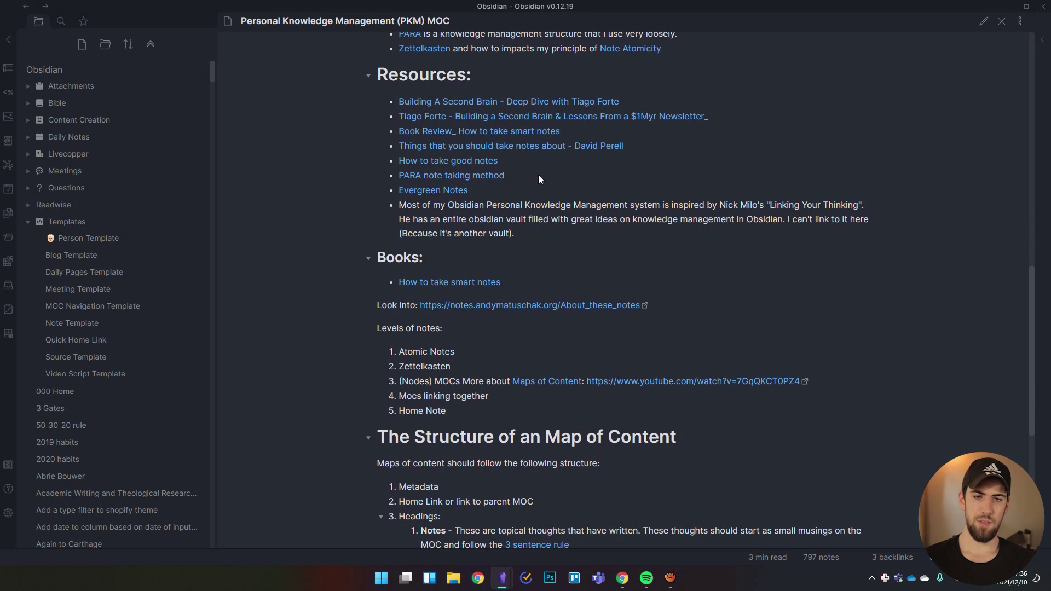
pyautogui.scroll(-1, 602, 233)
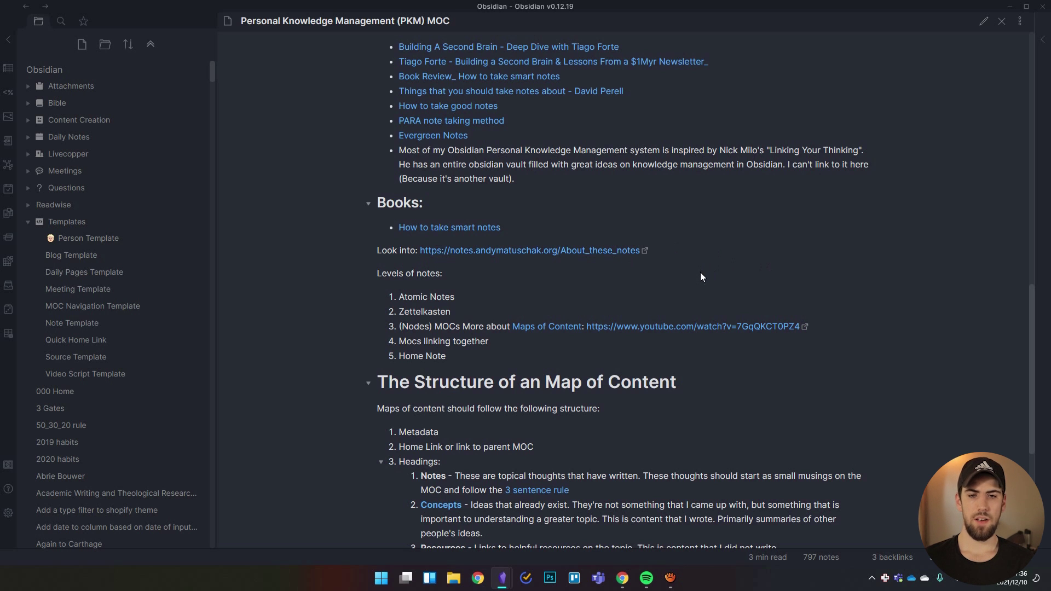
pyautogui.scroll(5, 701, 271)
pyautogui.scroll(-4, 764, 305)
pyautogui.scroll(-3, 765, 305)
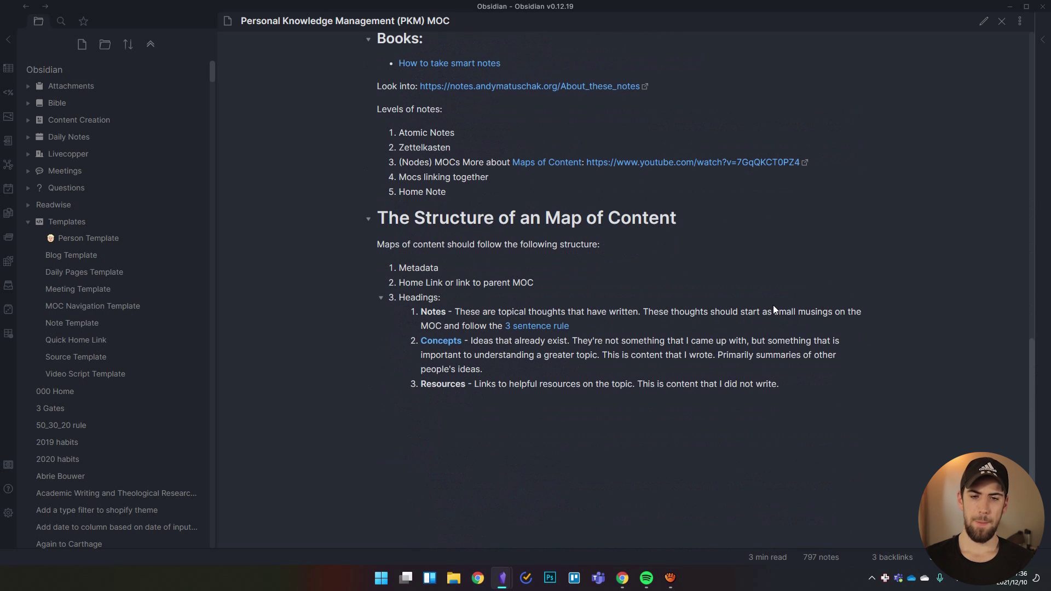
pyautogui.scroll(2, 702, 324)
pyautogui.scroll(9, 702, 324)
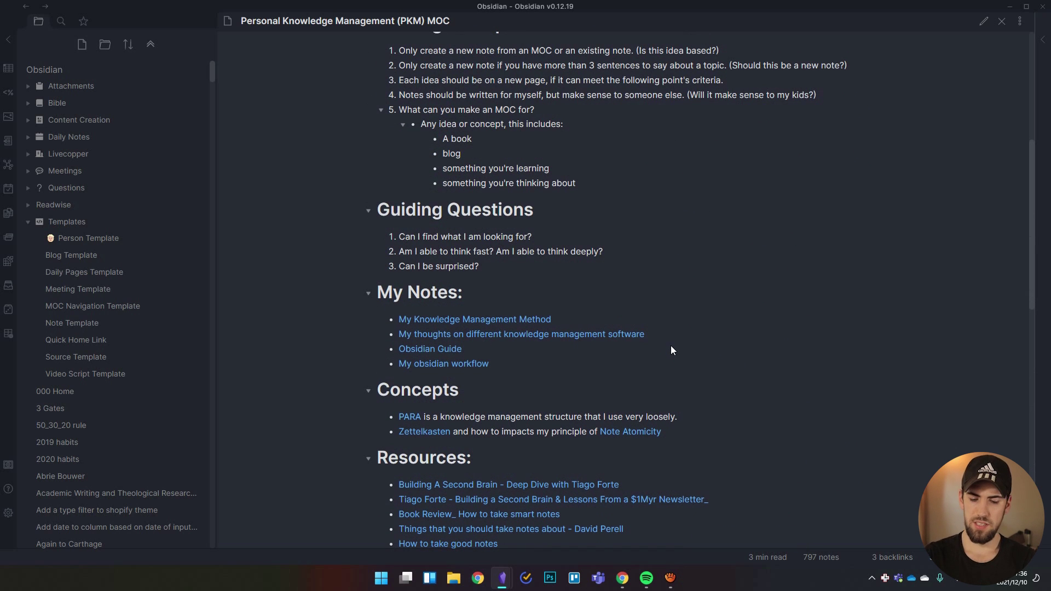
# Go back through 000 Home, viewing its Main Maps and Focus Areas, to the MOC Navigation Template.
pyautogui.hotkey('ctrl', 'alt', 'Left')
pyautogui.scroll(-3, 670, 347)
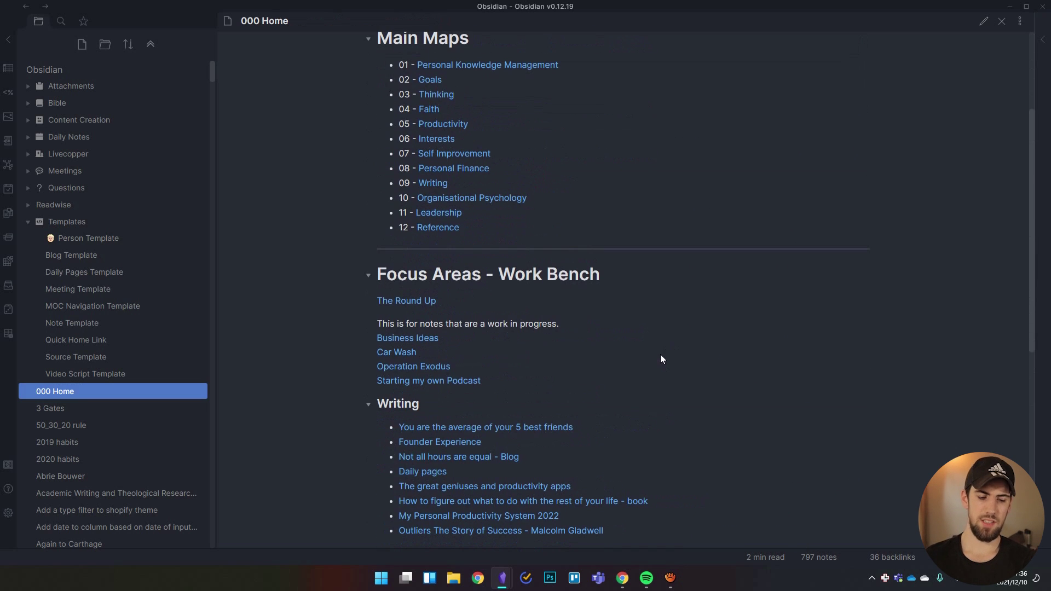
pyautogui.hotkey('ctrl', 'alt', 'Left')
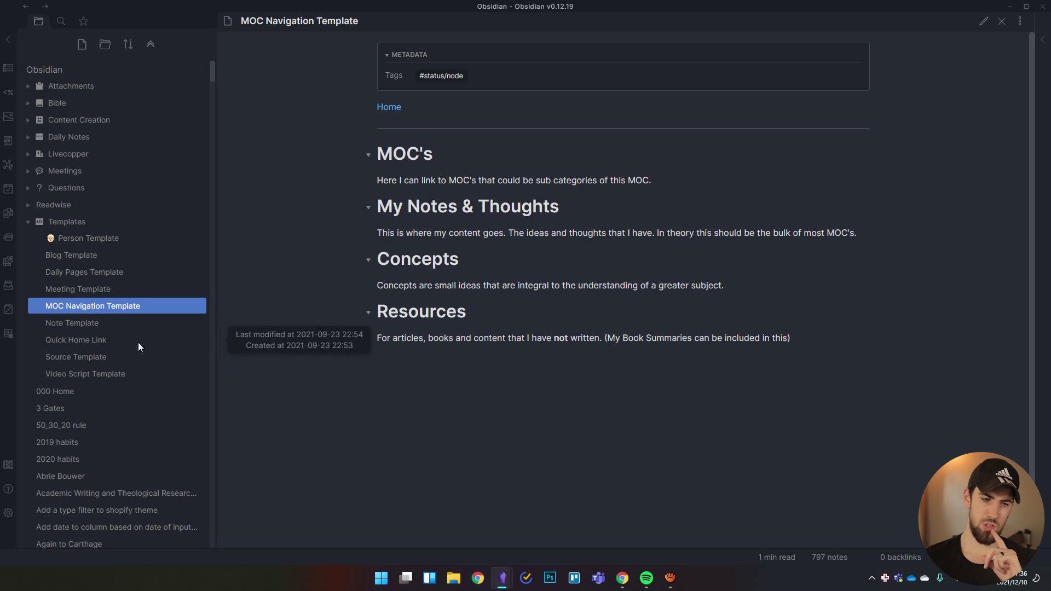
# Highlight the TRU line in the Source Template, and the body text and source link area in the Note Template.
pyautogui.click(96, 358)
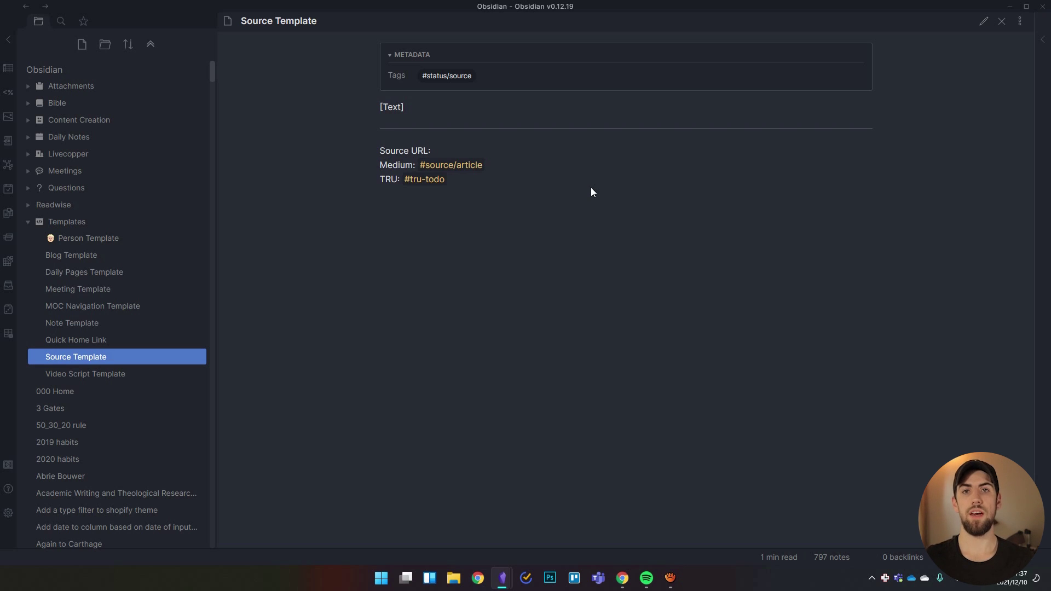
pyautogui.moveTo(465, 184); pyautogui.dragTo(360, 175)
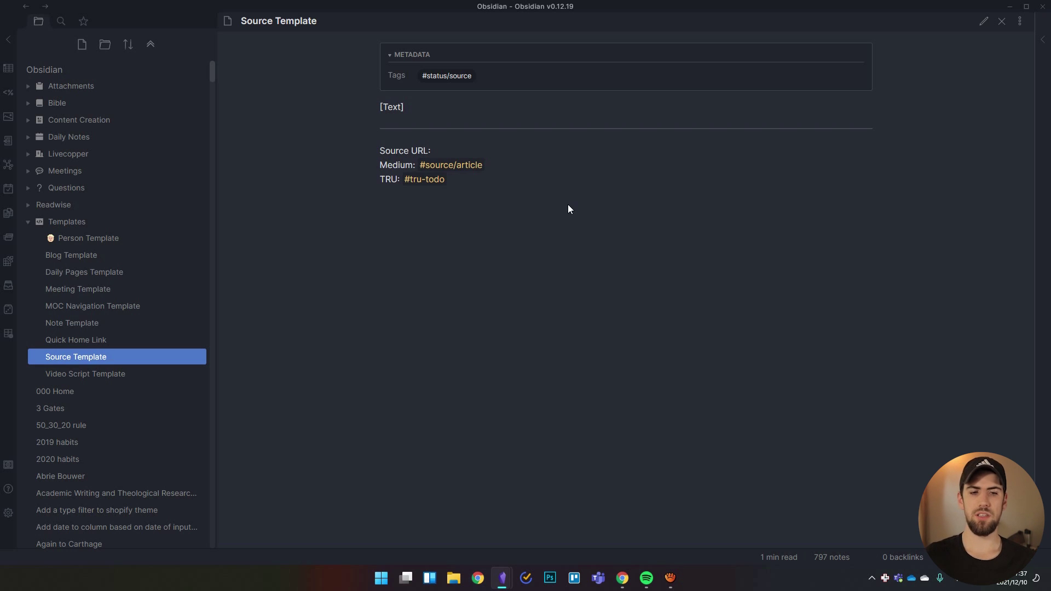
pyautogui.click(99, 327)
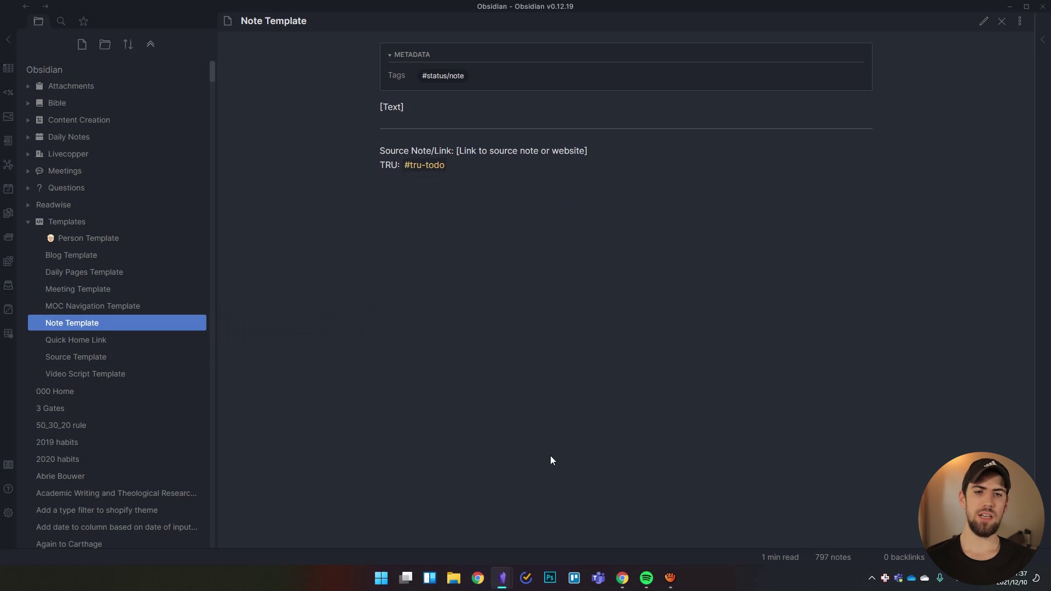
pyautogui.moveTo(381, 103); pyautogui.dragTo(567, 144)
pyautogui.click(275, 121)
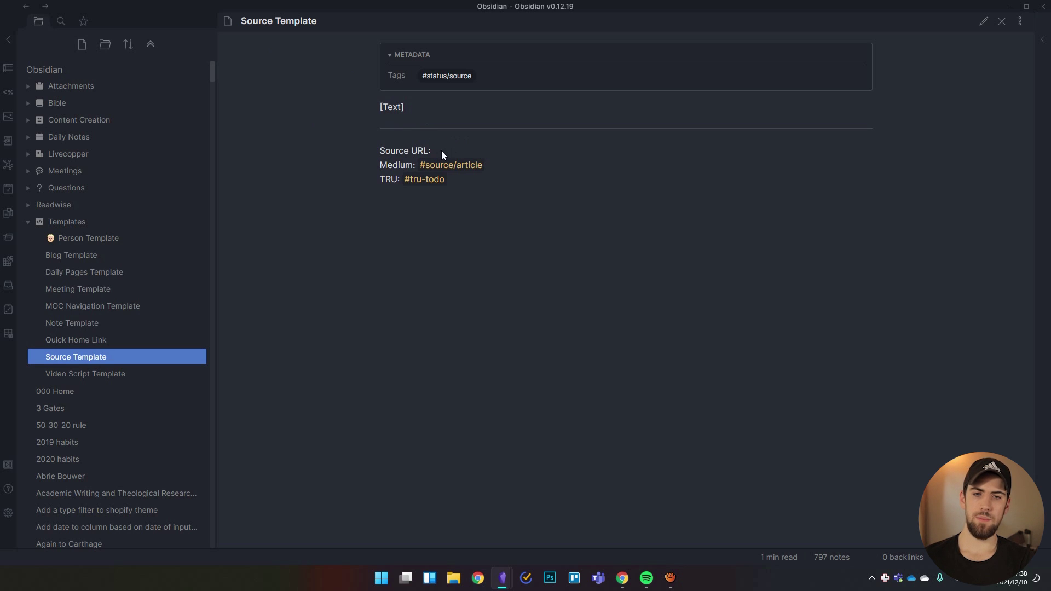
# View the Quick Home Link template and return to the Note Template.
pyautogui.click(80, 340)
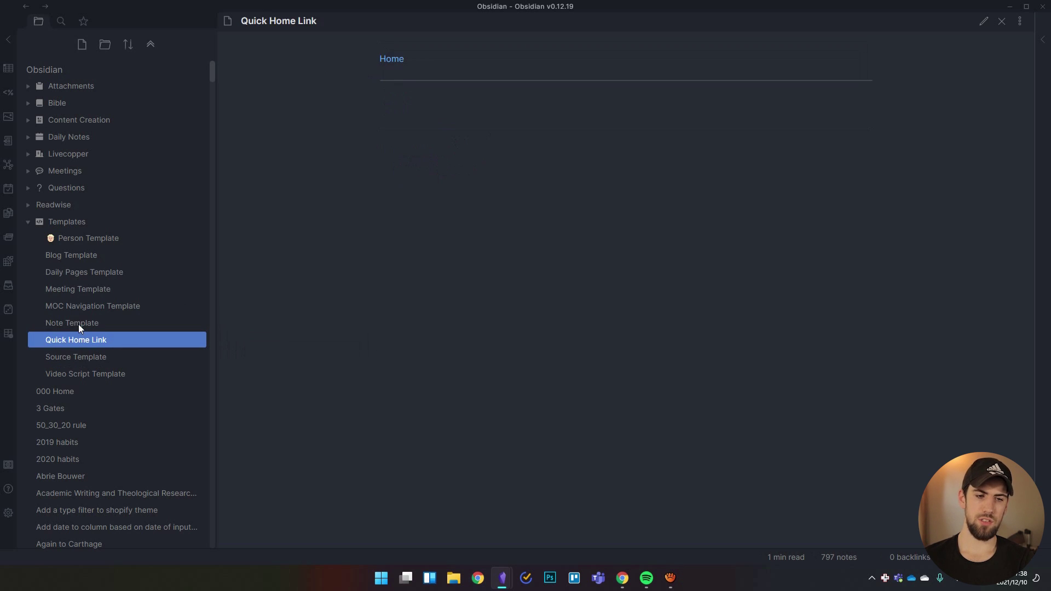
pyautogui.click(78, 324)
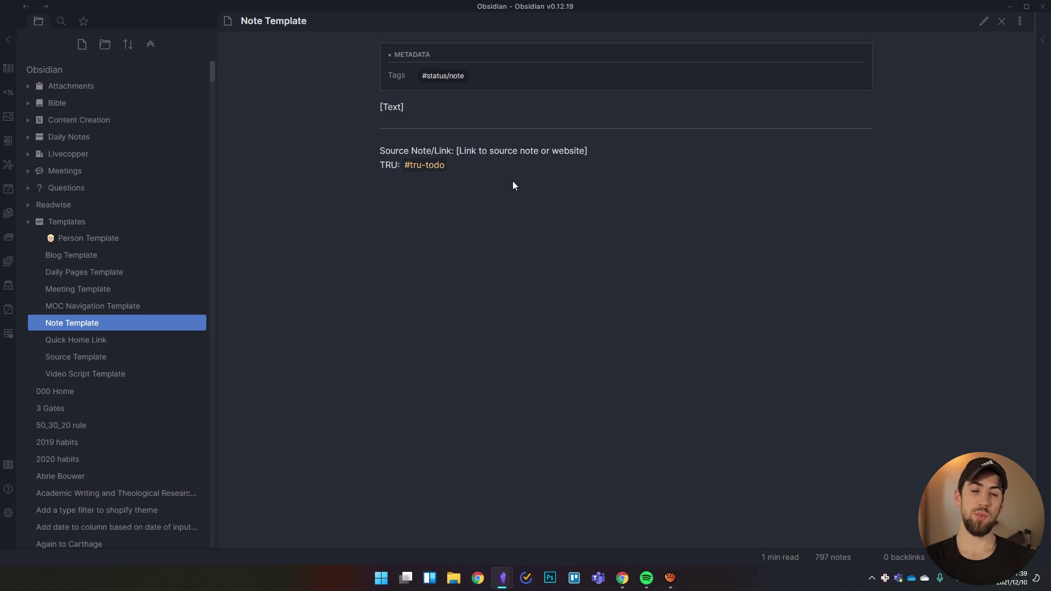
# Look through the Video Script Template and highlight its [Video embed] and [related blog] placeholders in turn.
pyautogui.click(103, 373)
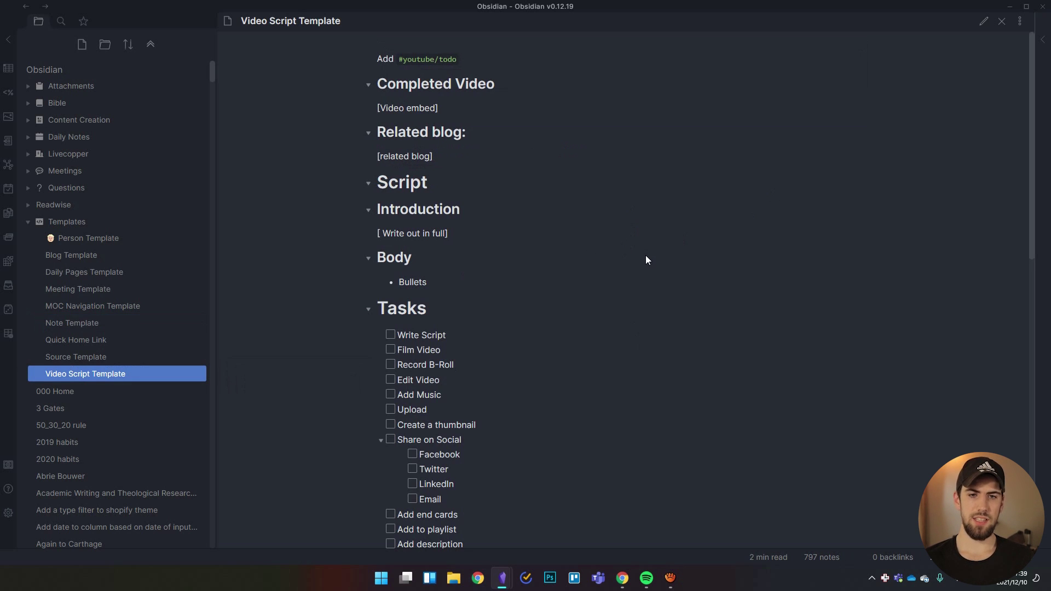
pyautogui.scroll(-6, 942, 140)
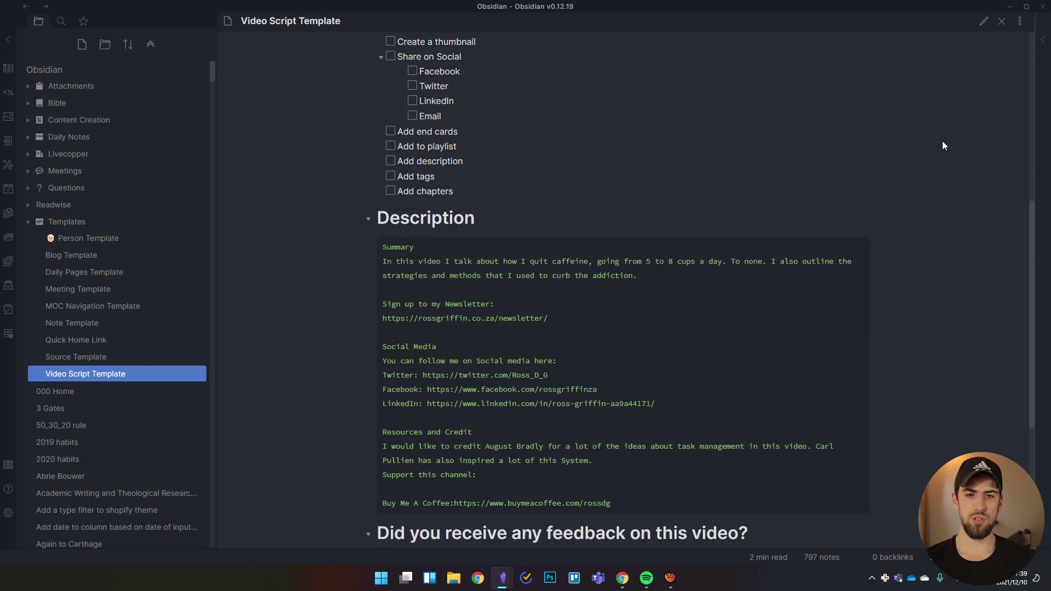
pyautogui.scroll(6, 719, 267)
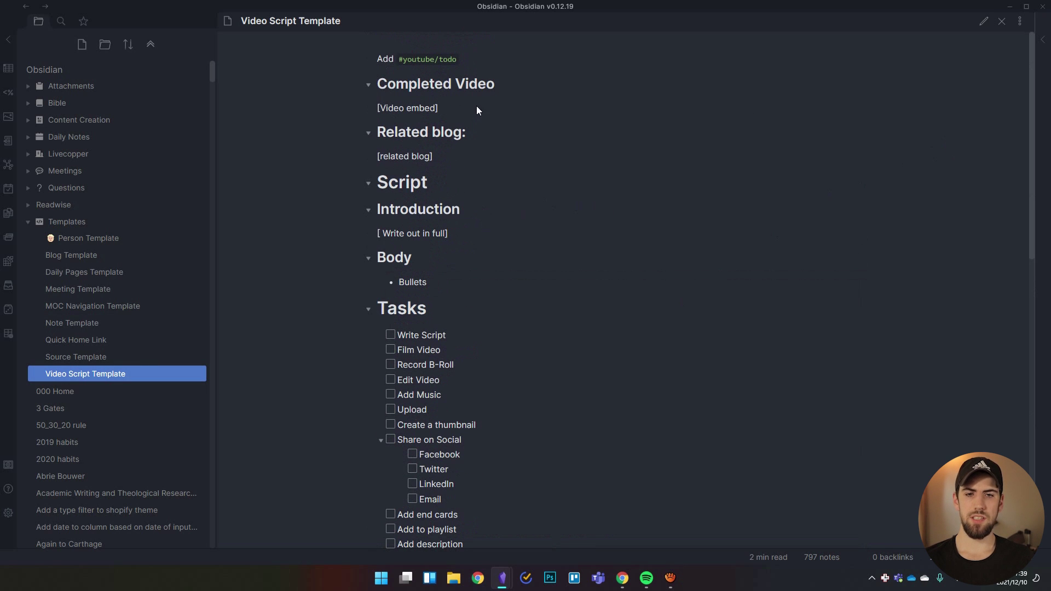
pyautogui.moveTo(466, 107); pyautogui.dragTo(370, 110)
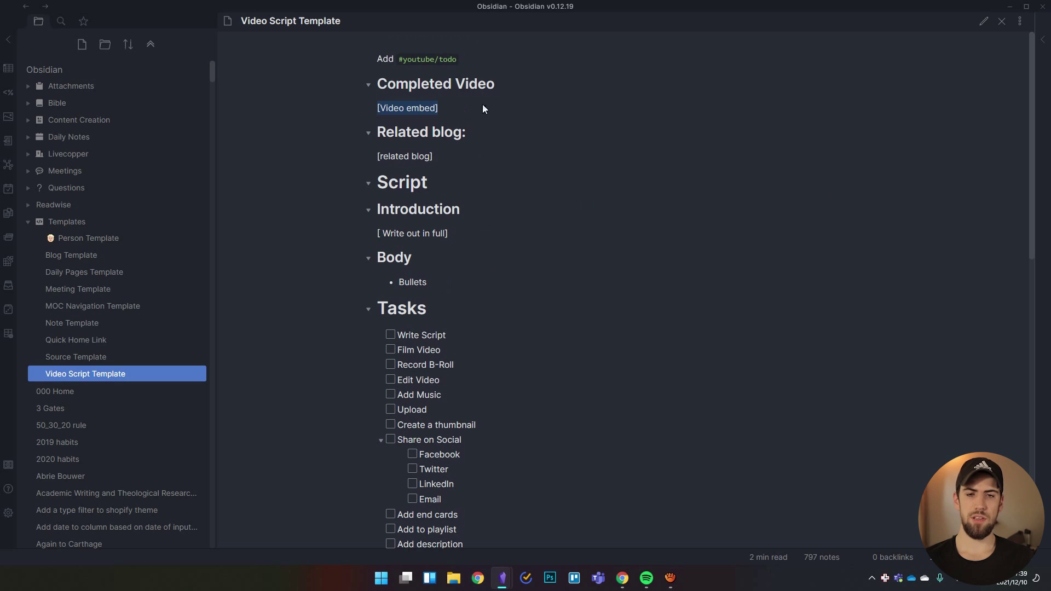
pyautogui.moveTo(467, 158); pyautogui.dragTo(368, 156)
pyautogui.scroll(-2, 488, 159)
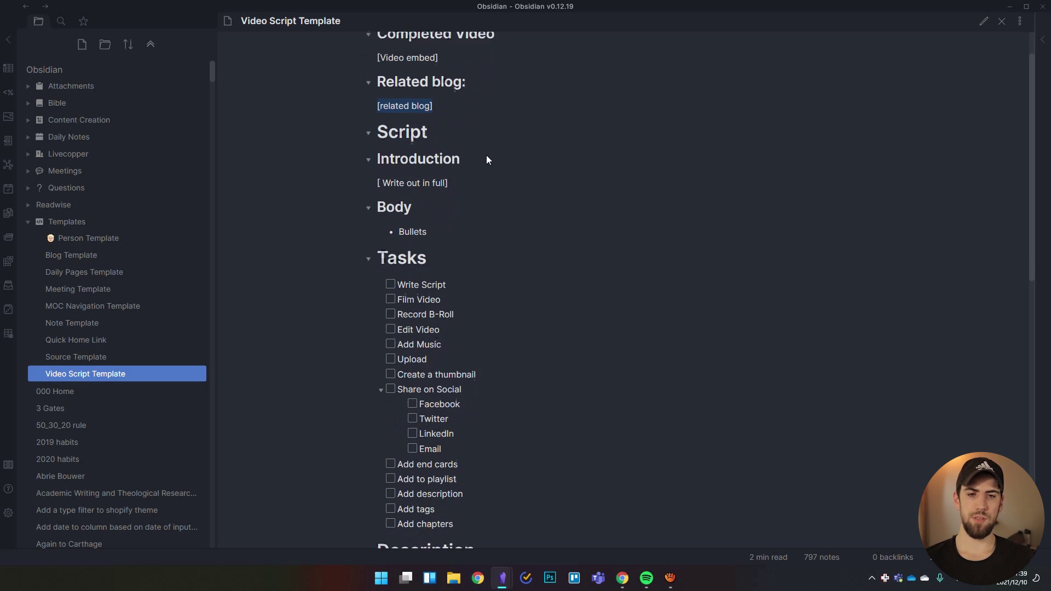
# Highlight the [ Write out in full] placeholder under Introduction and look over the Body and Tasks sections.
pyautogui.click(388, 159)
pyautogui.moveTo(450, 179); pyautogui.dragTo(359, 180)
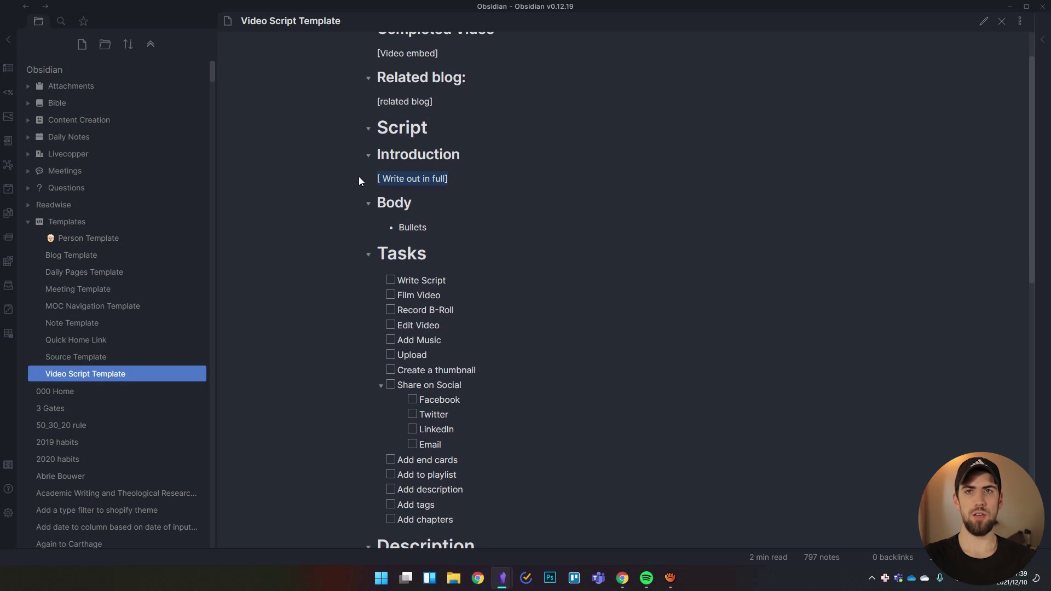
pyautogui.scroll(-2, 659, 278)
pyautogui.scroll(2, 493, 235)
pyautogui.scroll(-2, 470, 269)
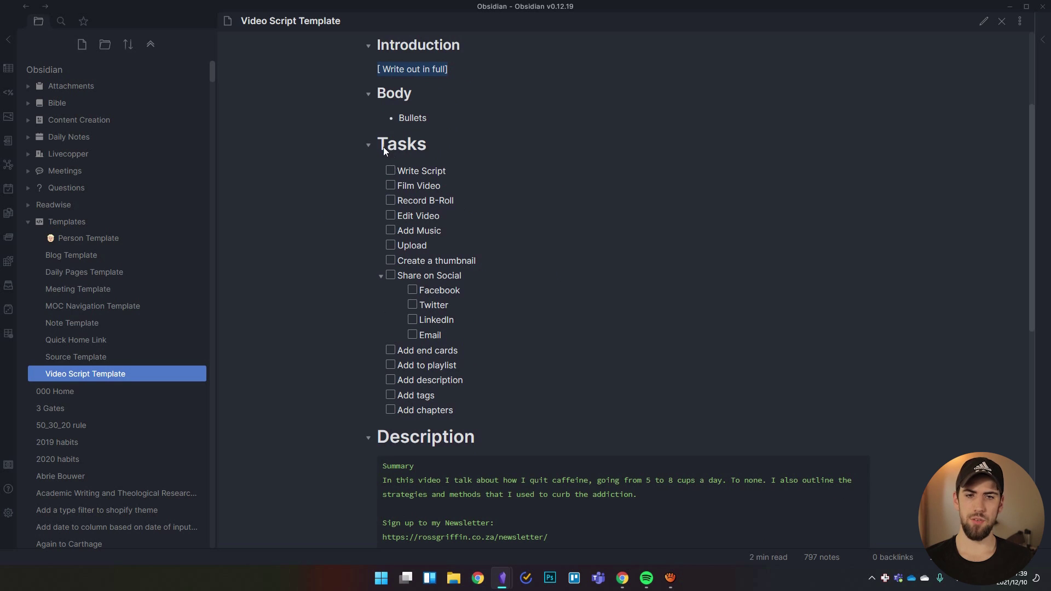
# Fold the Tasks section of the Video Script Template and view the Description block beneath it.
pyautogui.click(368, 145)
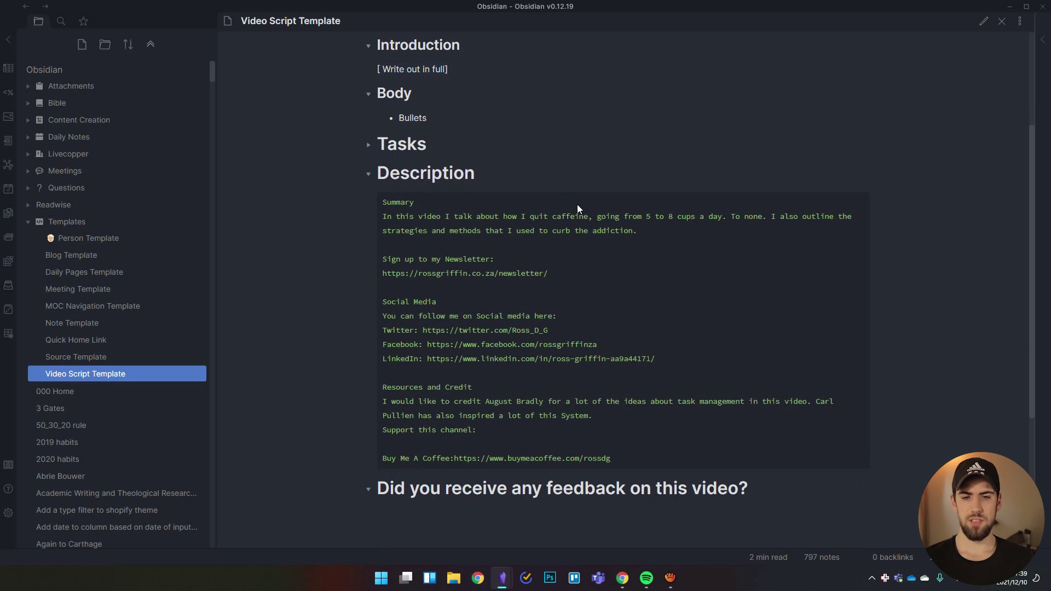
pyautogui.scroll(-2, 879, 284)
pyautogui.scroll(2, 658, 298)
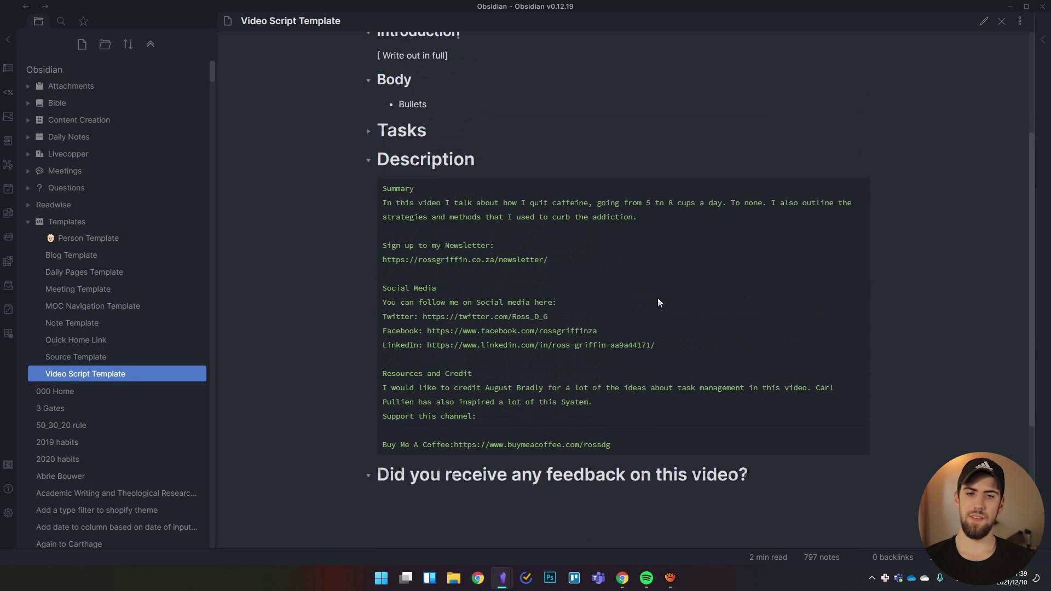
# Highlight the Description block's text and its summary paragraph, and review the template from its feedback heading back to its start.
pyautogui.moveTo(386, 203); pyautogui.dragTo(645, 464)
pyautogui.click(695, 255)
pyautogui.moveTo(638, 232); pyautogui.dragTo(385, 218)
pyautogui.click(728, 304)
pyautogui.scroll(-1, 711, 329)
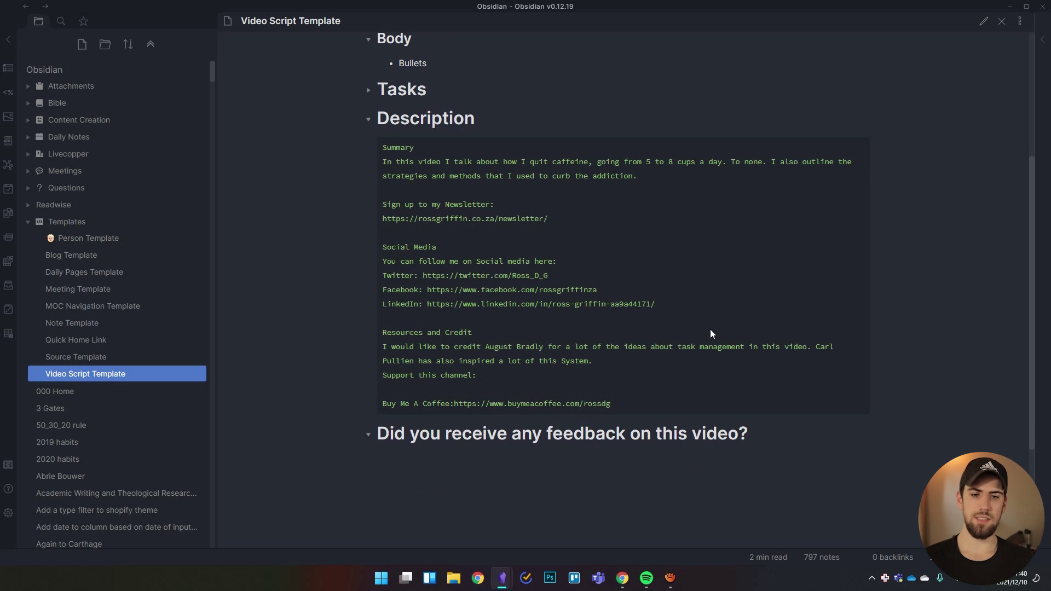
pyautogui.scroll(-3, 711, 330)
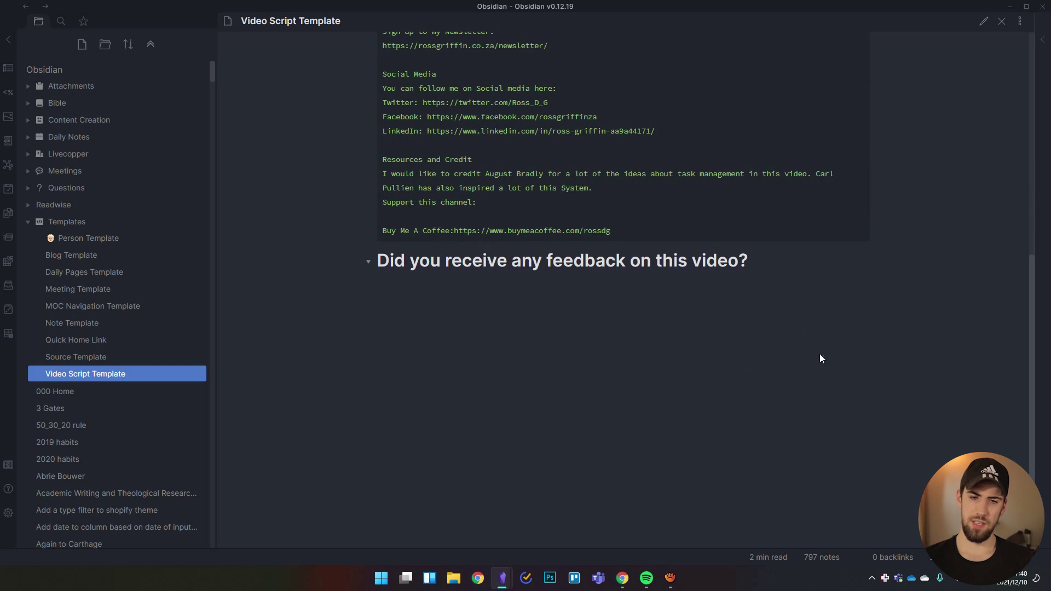
pyautogui.scroll(4, 863, 442)
pyautogui.scroll(3, 854, 421)
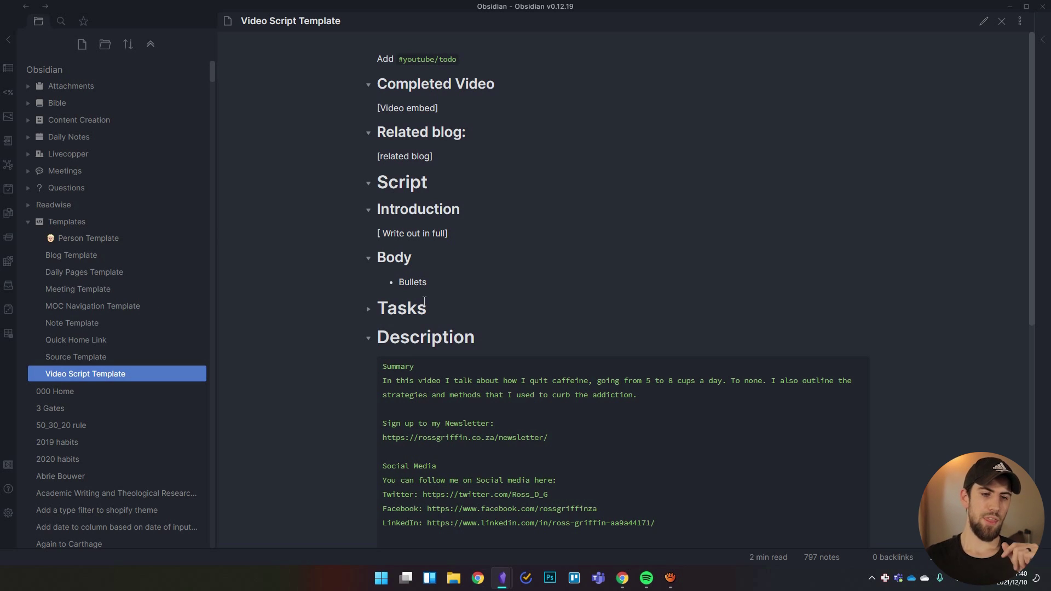
# Open the Daily Pages Template and highlight its {{date:DD-MM-YY | dddd}} heading.
pyautogui.click(85, 269)
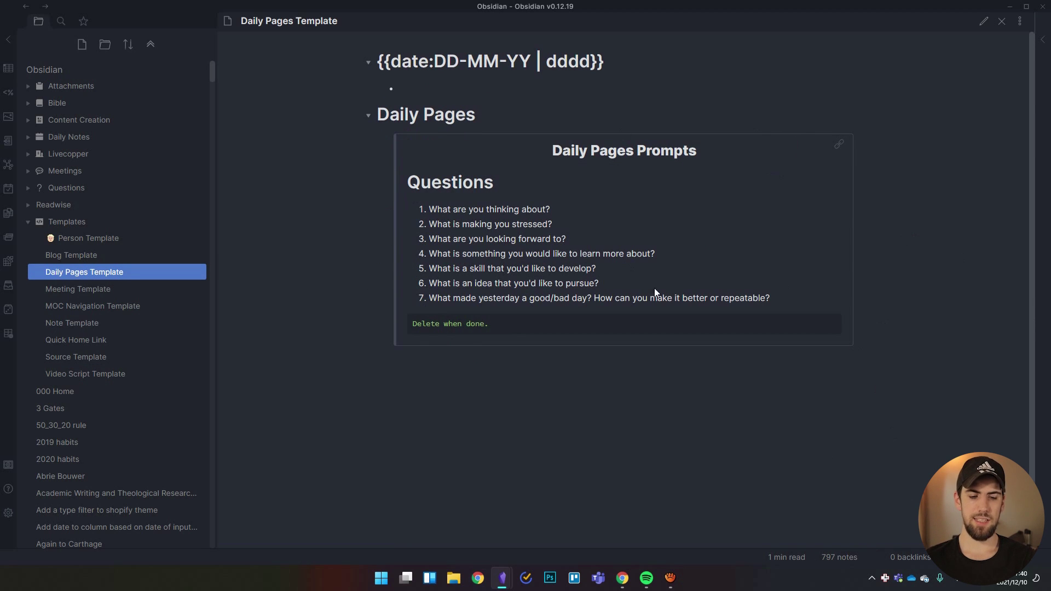
pyautogui.hotkey('ctrl', 'e')
pyautogui.hotkey('ctrl', 'e')
pyautogui.moveTo(636, 62); pyautogui.dragTo(377, 61)
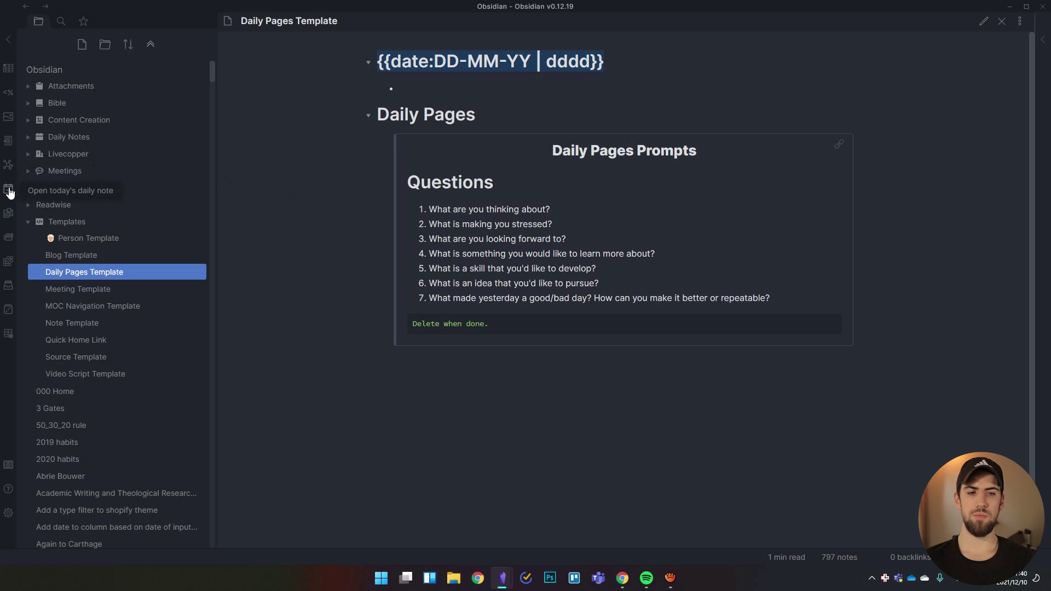
pyautogui.click(356, 368)
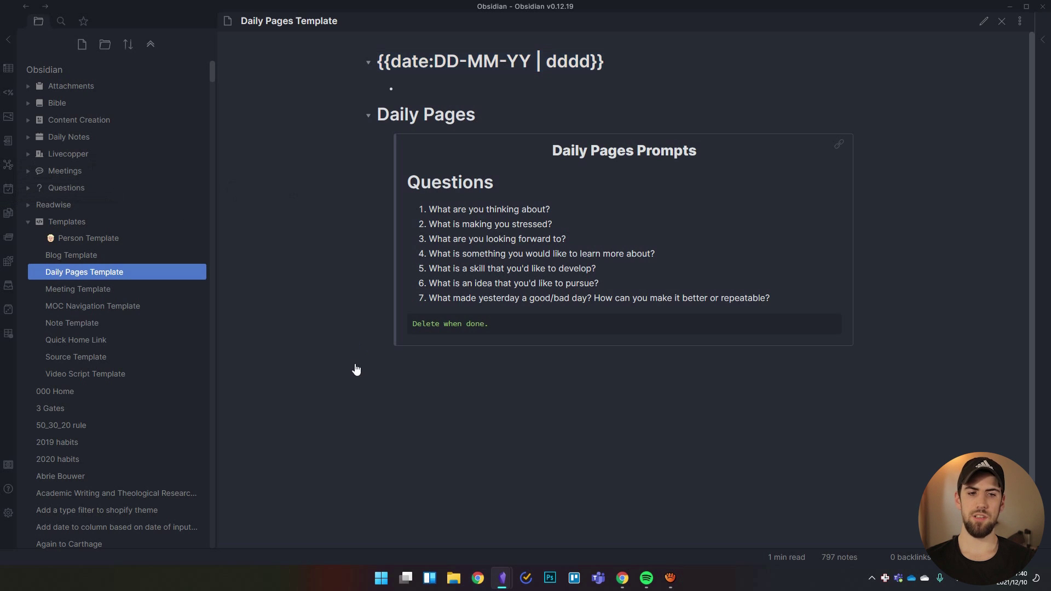
# Create today's daily note, 10-12-21, and show it side by side in editing and reading view with the file explorer hidden.
pyautogui.click(9, 192)
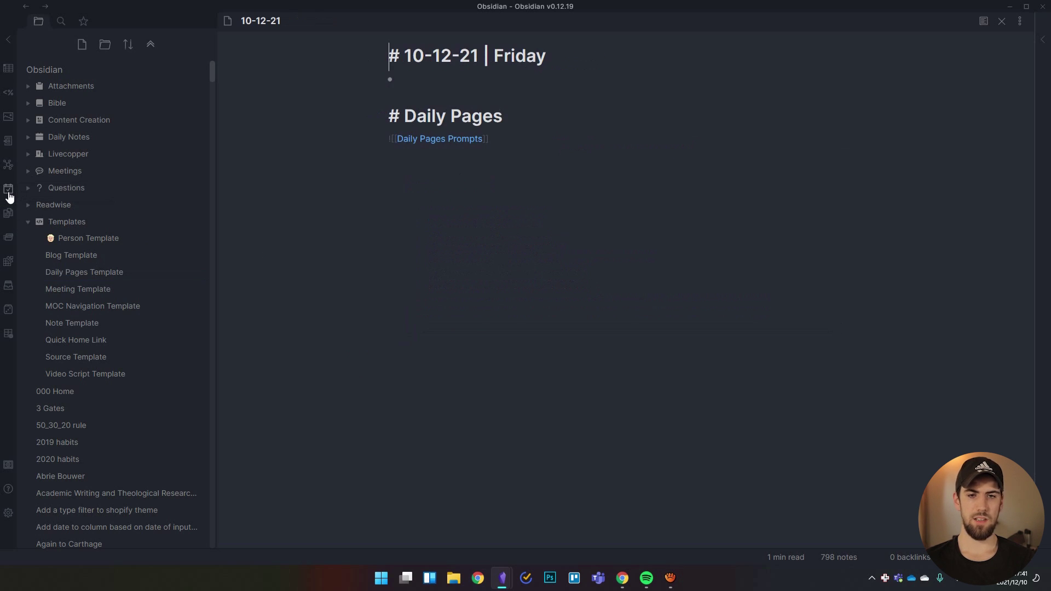
pyautogui.click(35, 140)
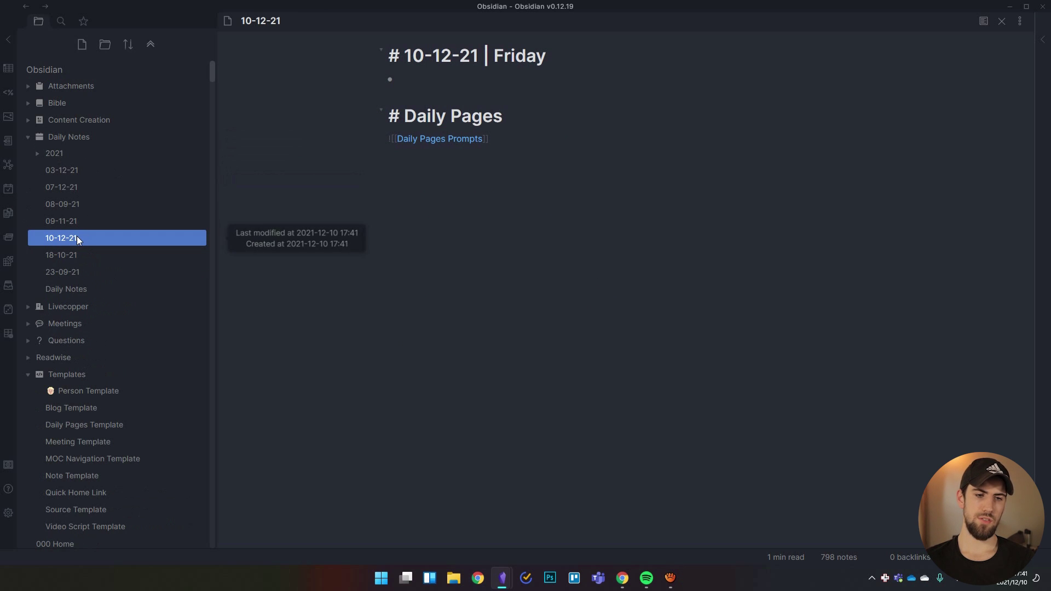
pyautogui.moveTo(82, 238)
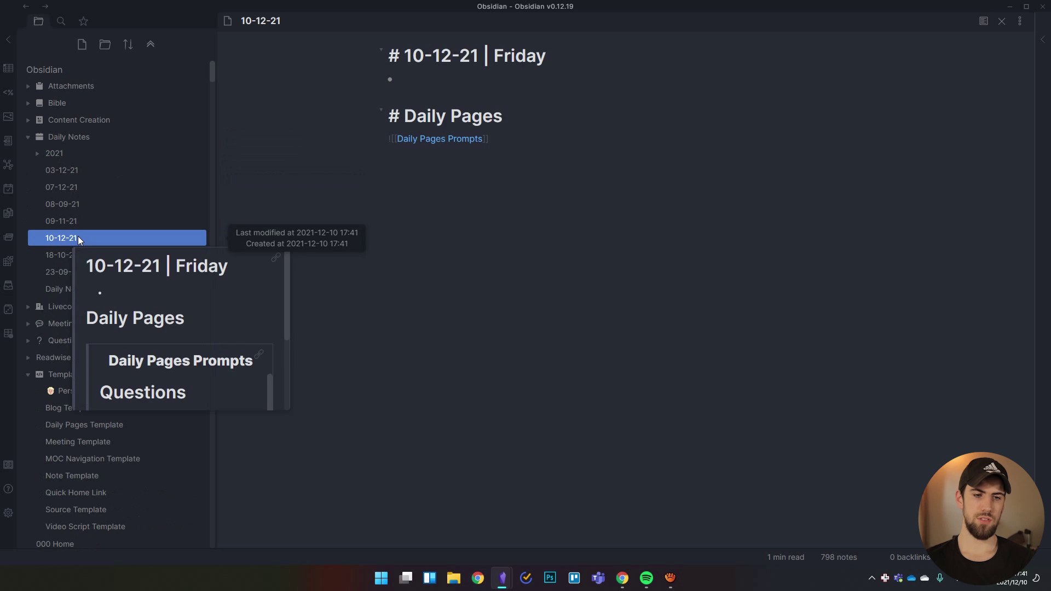
pyautogui.keyDown('ctrl'); pyautogui.click(82, 239); pyautogui.keyUp('ctrl')
pyautogui.click(12, 45)
pyautogui.click(348, 189)
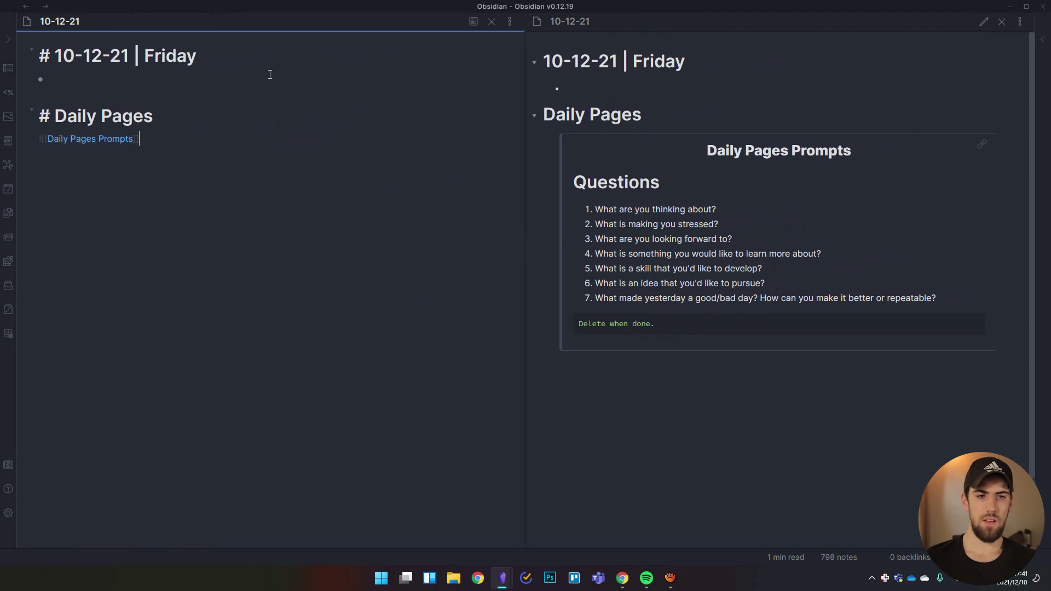
# Highlight the date and the weekday in the daily note's heading in turn.
pyautogui.click(202, 62)
pyautogui.moveTo(130, 57); pyautogui.dragTo(55, 57)
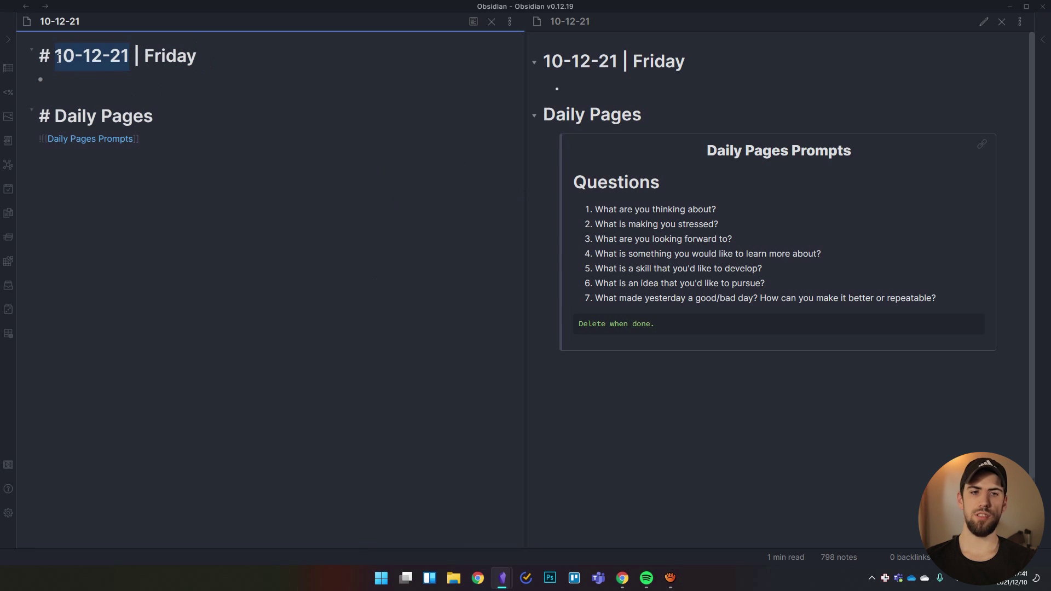
pyautogui.click(206, 57)
pyautogui.moveTo(206, 57); pyautogui.dragTo(143, 57)
# Enter "LIterally whatever" in the bullet under the daily note's date heading, and undo the entry.
pyautogui.click(84, 82)
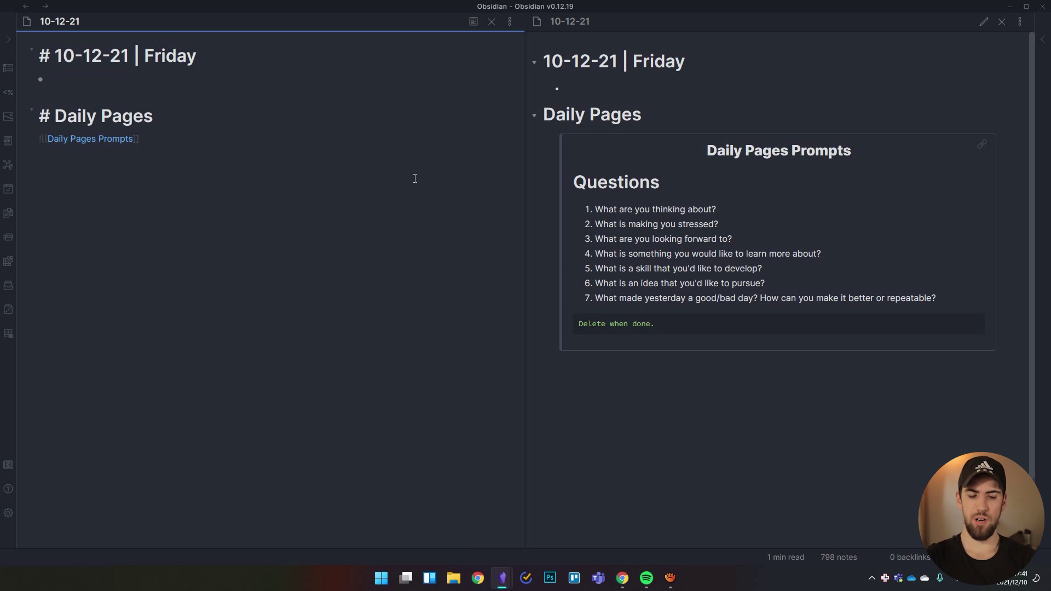
pyautogui.write('LIterally what')
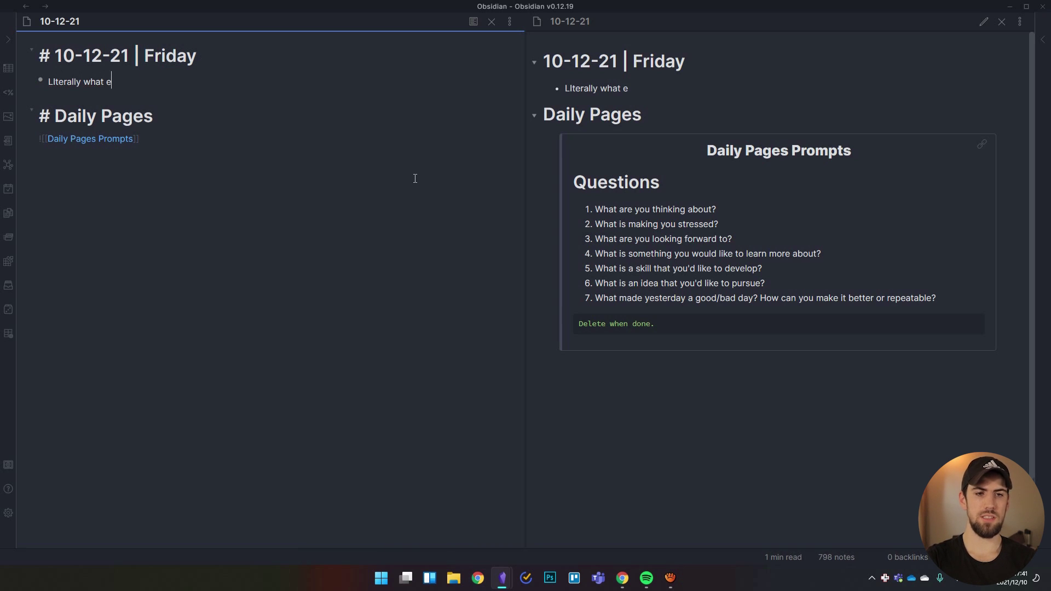
pyautogui.write('ever')
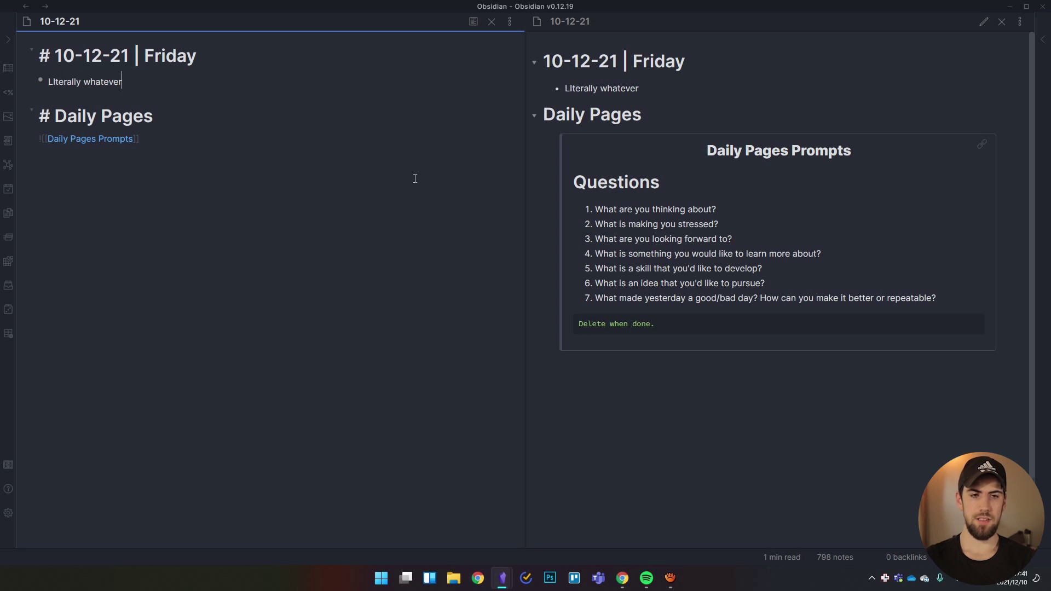
pyautogui.hotkey('ctrl', 'z')
pyautogui.hotkey('ctrl', 'z')
# Delete the embedded Daily Pages Prompts link from the daily note's Daily Pages section.
pyautogui.moveTo(411, 174); pyautogui.dragTo(223, 159)
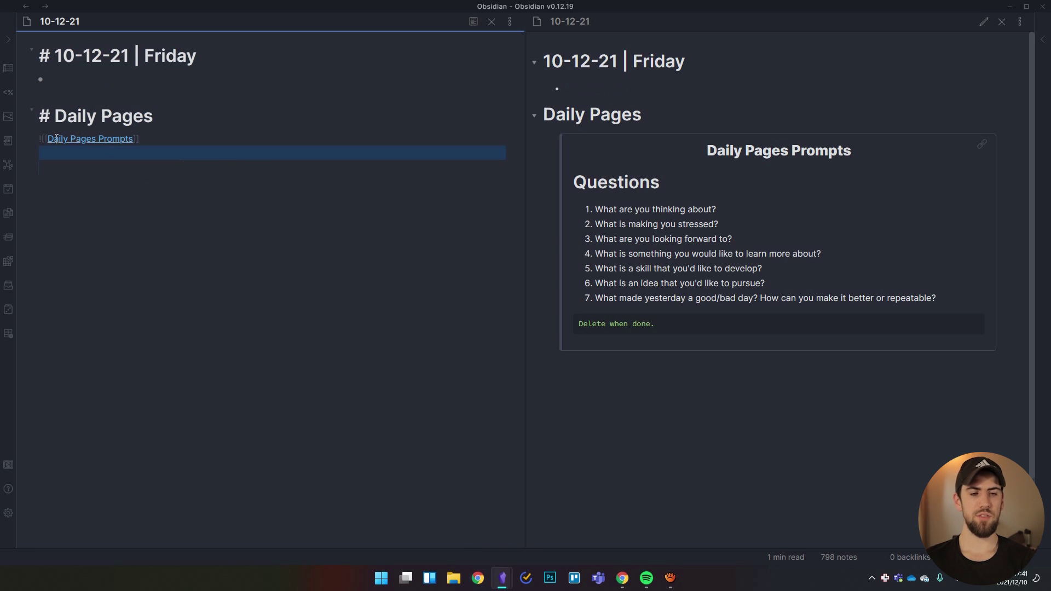
pyautogui.click(340, 219)
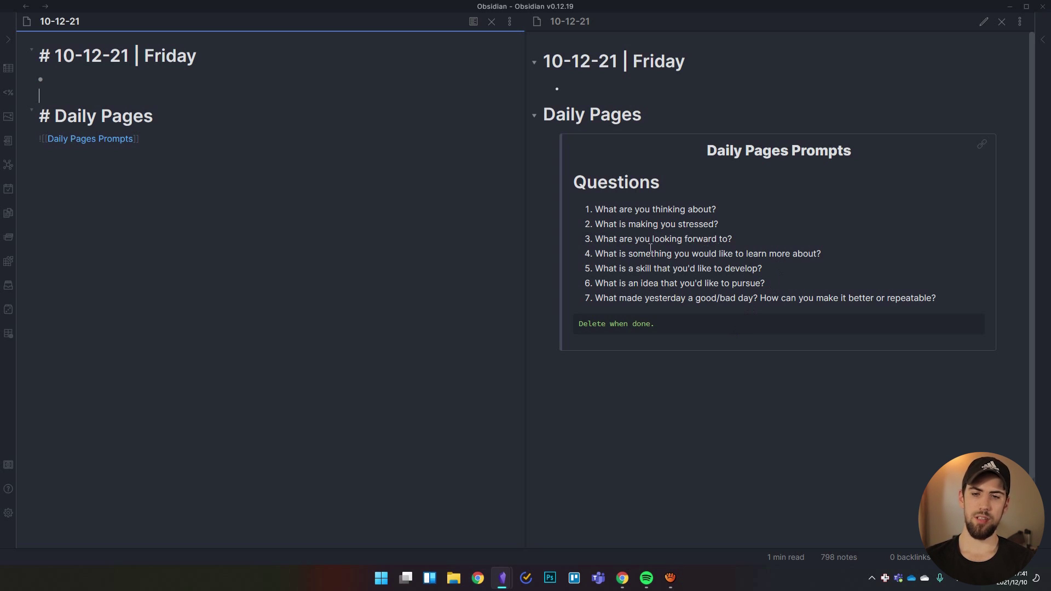
pyautogui.click(176, 88)
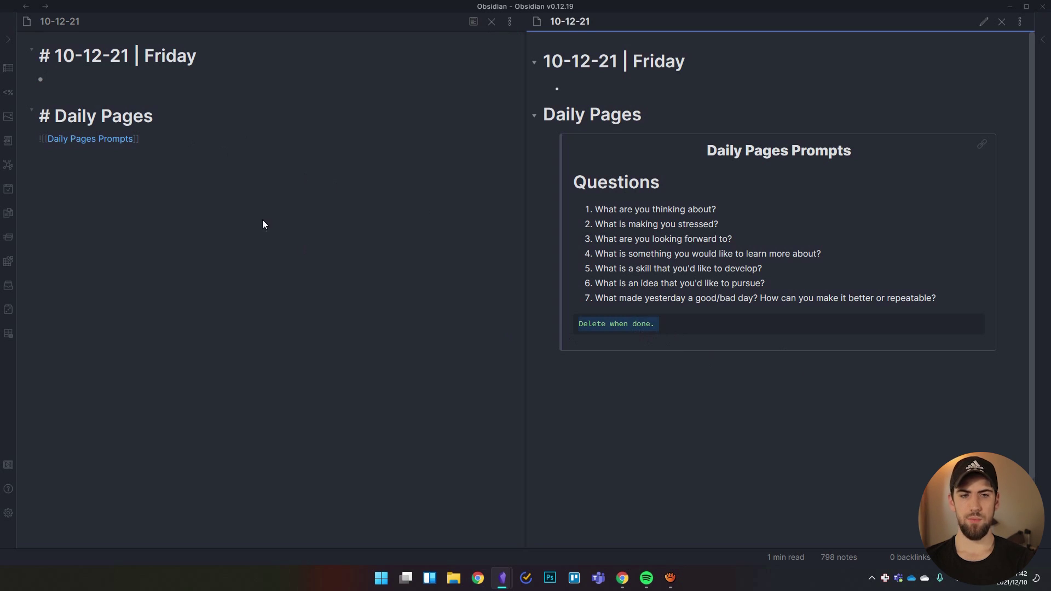
pyautogui.moveTo(148, 141); pyautogui.dragTo(34, 141)
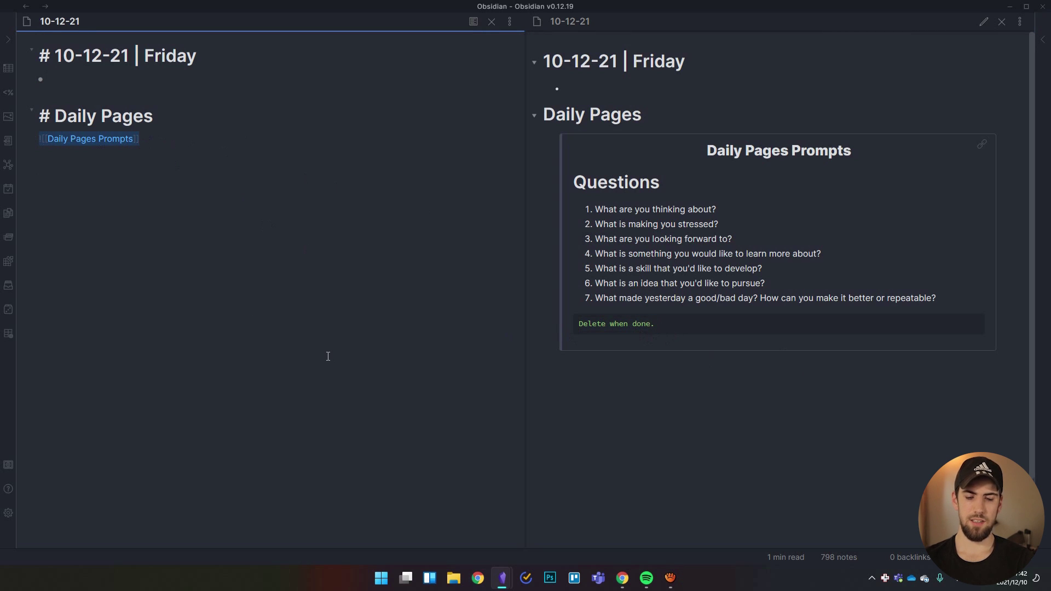
pyautogui.press('BackSpace')
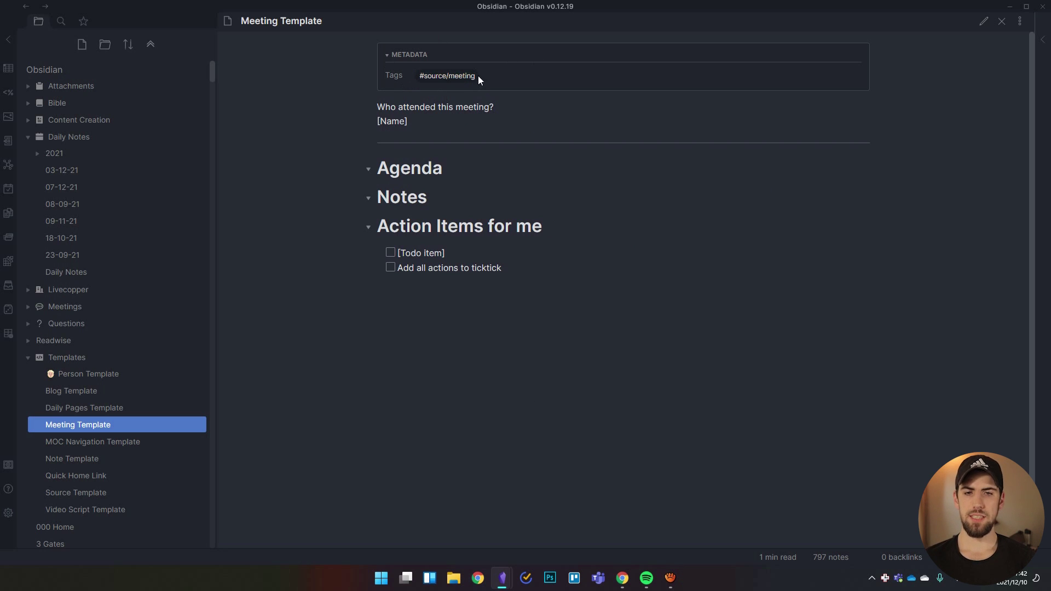
# Show the tag list beside the Meeting Template, view the source subtags, and collapse the status tag group.
pyautogui.click(1043, 39)
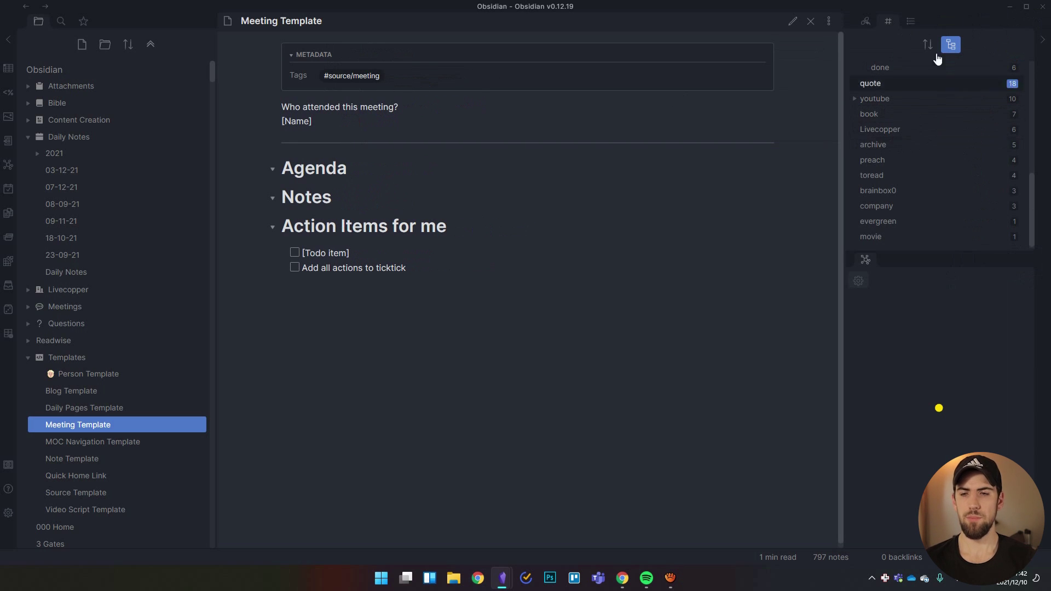
pyautogui.scroll(5, 899, 143)
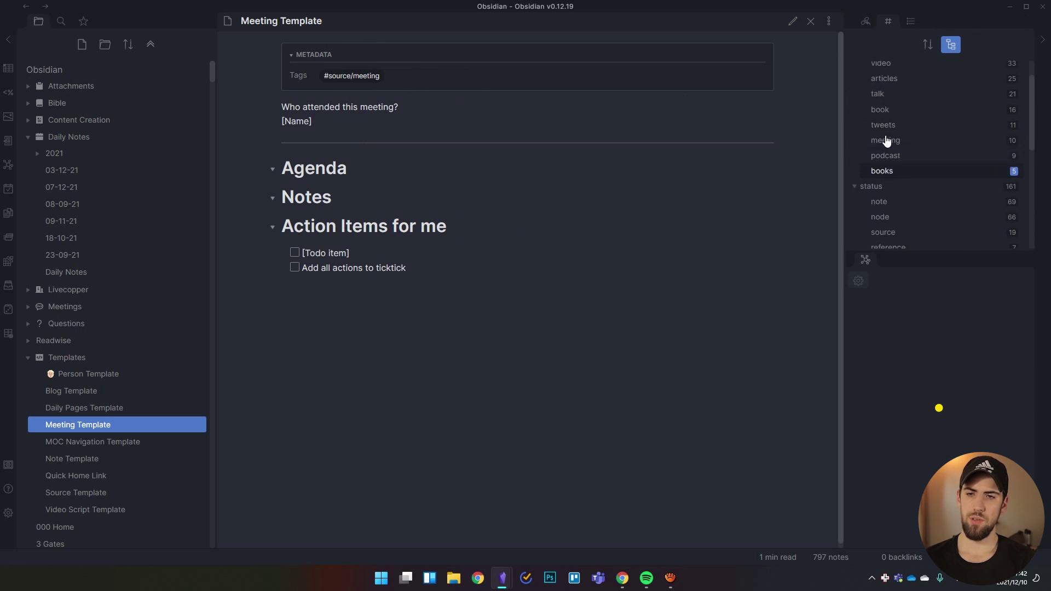
pyautogui.click(855, 222)
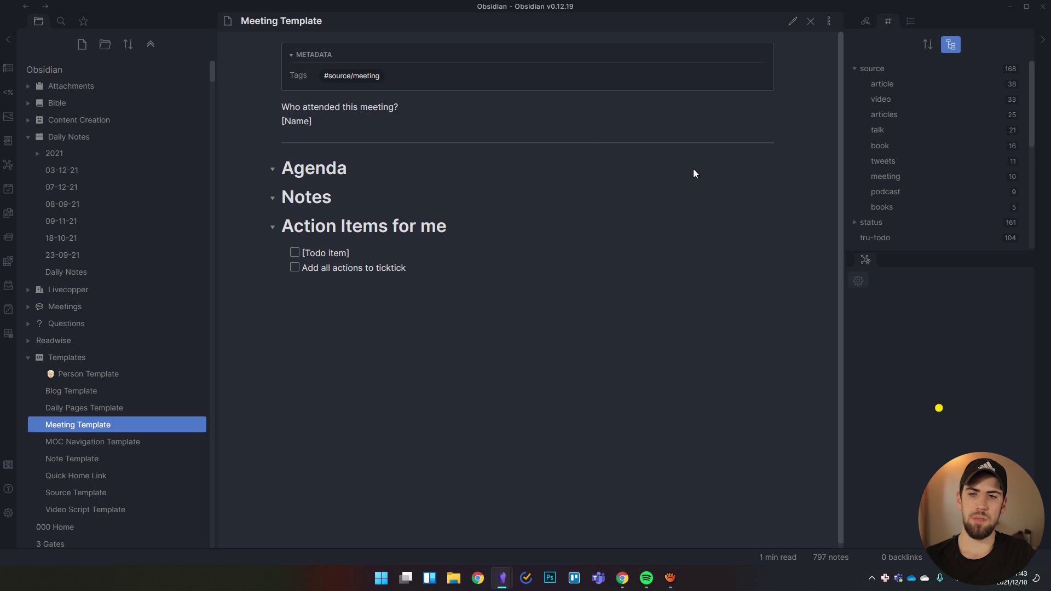
# Switch the Meeting Template to editing view and highlight its person and date metadata and the "Who attended this meeting?" lines.
pyautogui.click(793, 22)
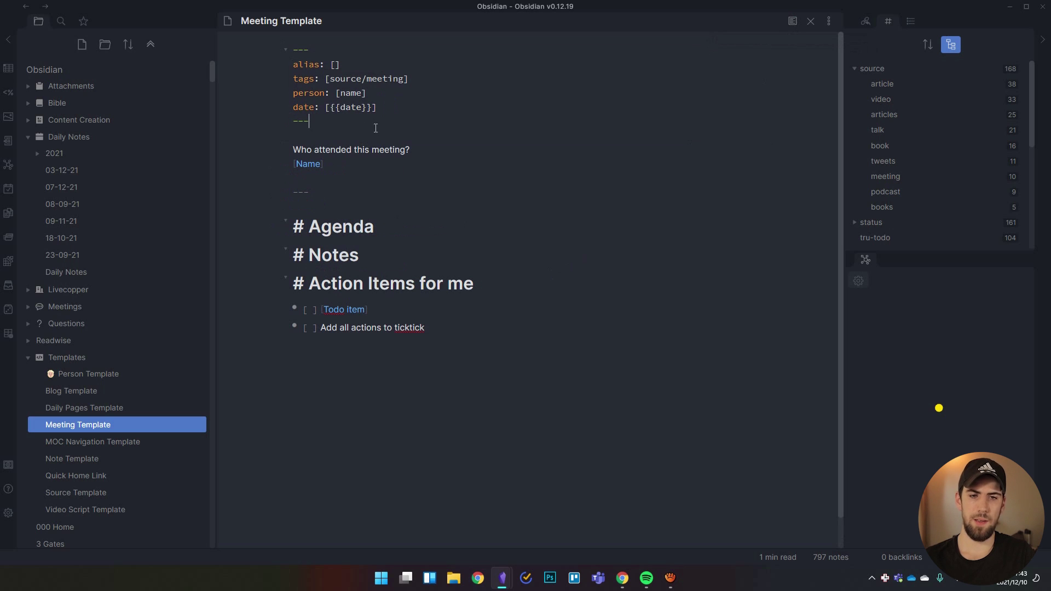
pyautogui.moveTo(378, 109); pyautogui.dragTo(335, 94)
pyautogui.click(376, 96)
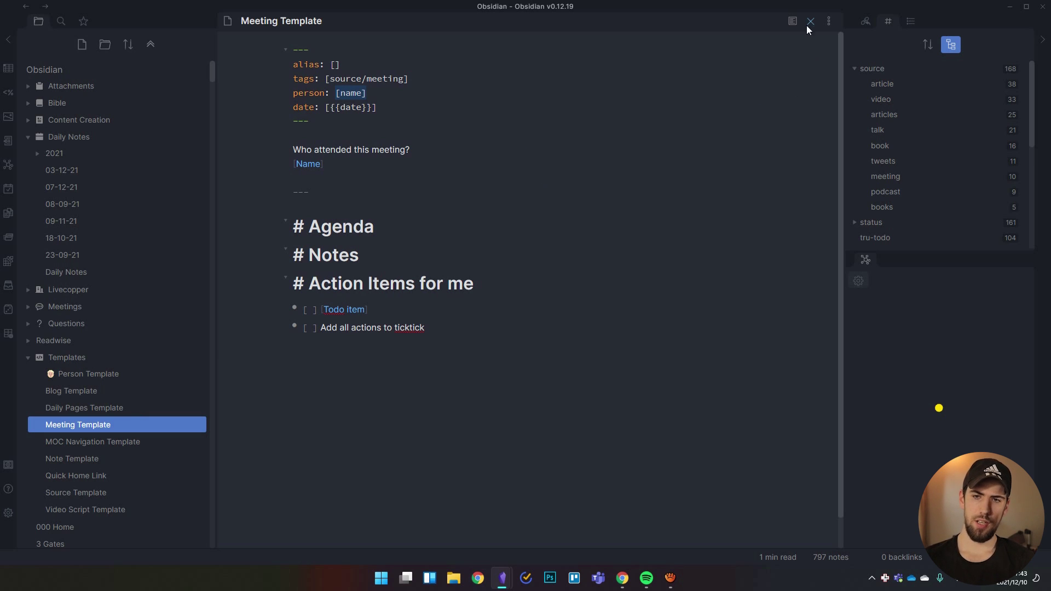
pyautogui.moveTo(354, 163); pyautogui.dragTo(293, 150)
pyautogui.click(446, 166)
pyautogui.scroll(-1, 443, 200)
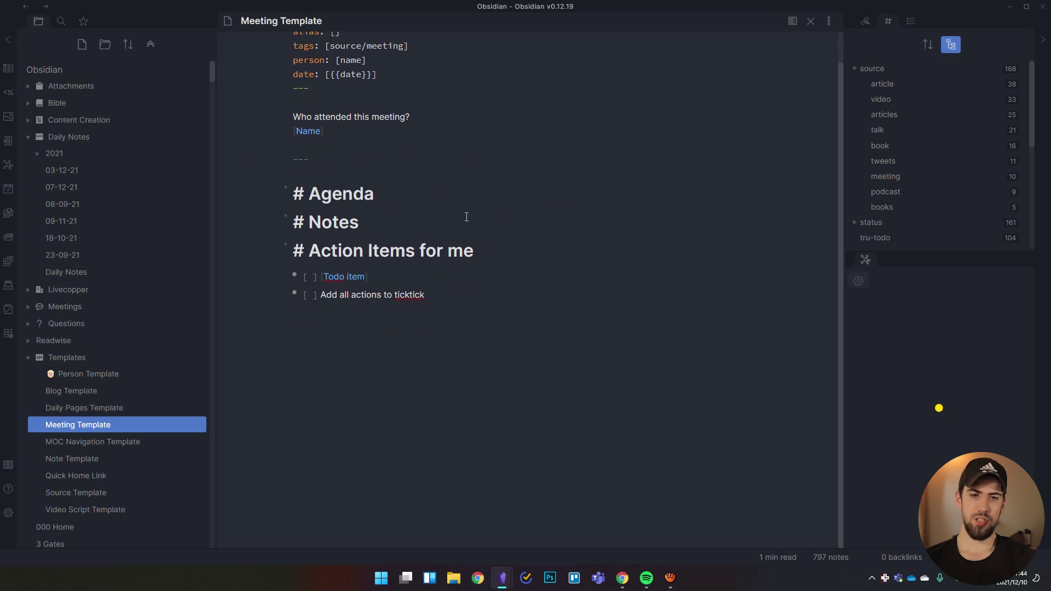
# Point out the Agenda, Notes and Action Items for me headings, and highlight the "Add all actions to ticktick" item.
pyautogui.click(396, 206)
pyautogui.click(403, 223)
pyautogui.click(564, 251)
pyautogui.click(495, 302)
pyautogui.hotkey('ctrl', 'shift', 'Left')
pyautogui.hotkey('shift', 'Home')
pyautogui.click(474, 300)
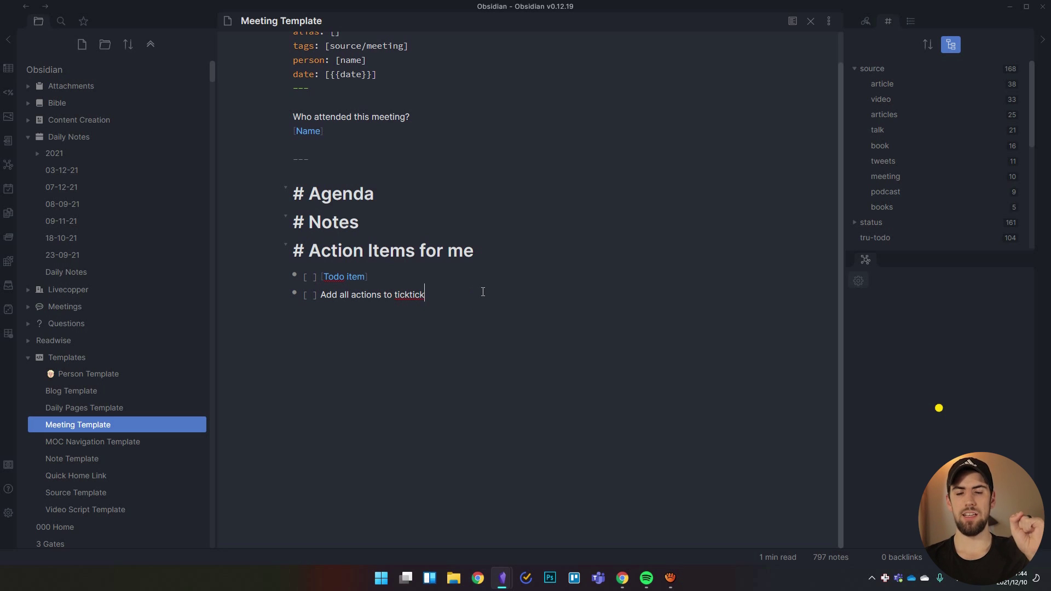
# Close the Meeting Template, check the Person Template's tags in editing view, and switch the Ali Abdaal note to editing view.
pyautogui.click(811, 22)
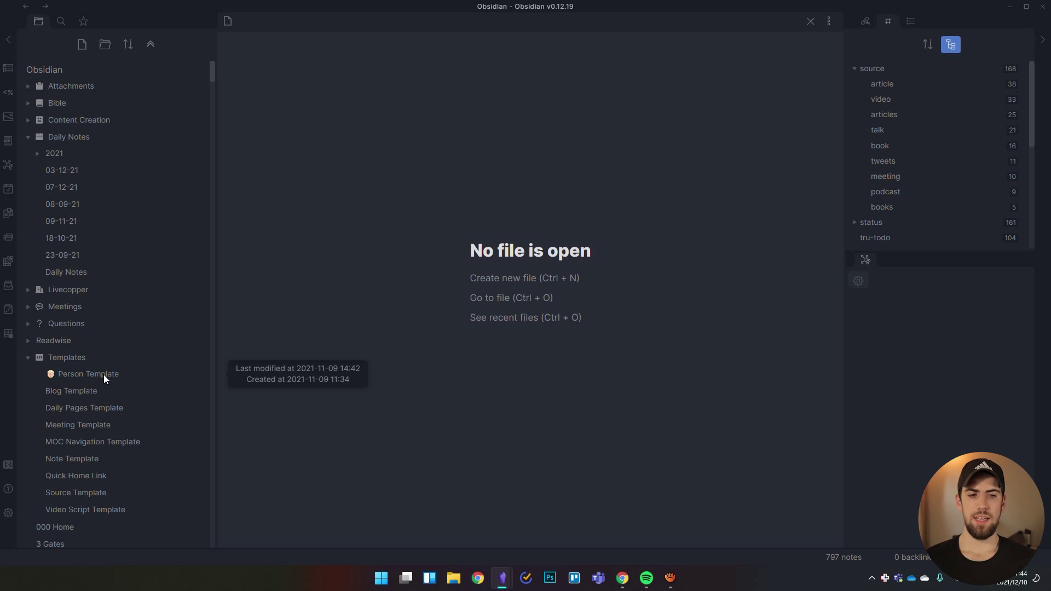
pyautogui.click(104, 374)
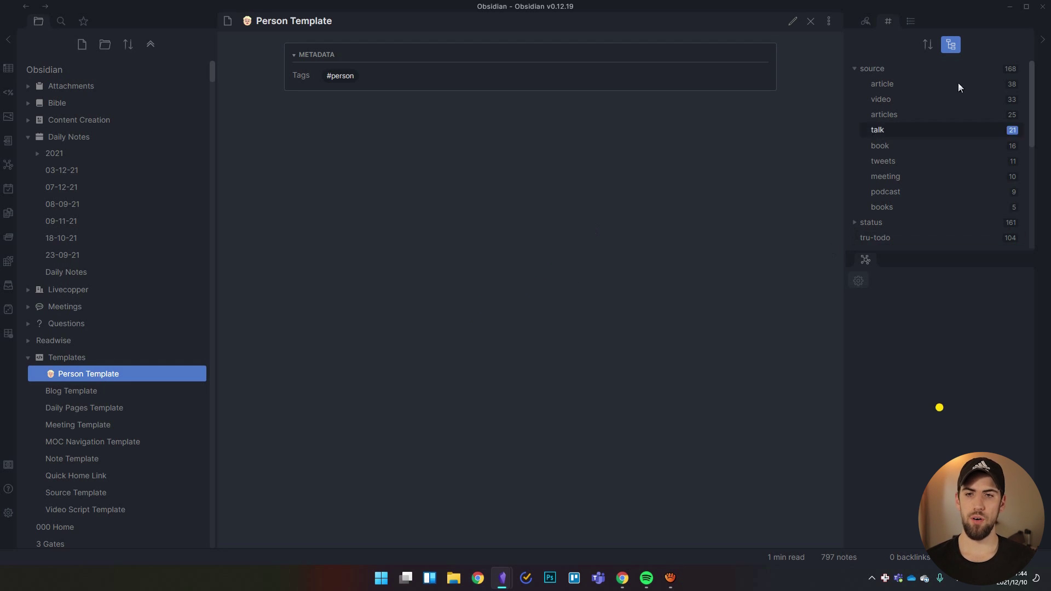
pyautogui.click(791, 22)
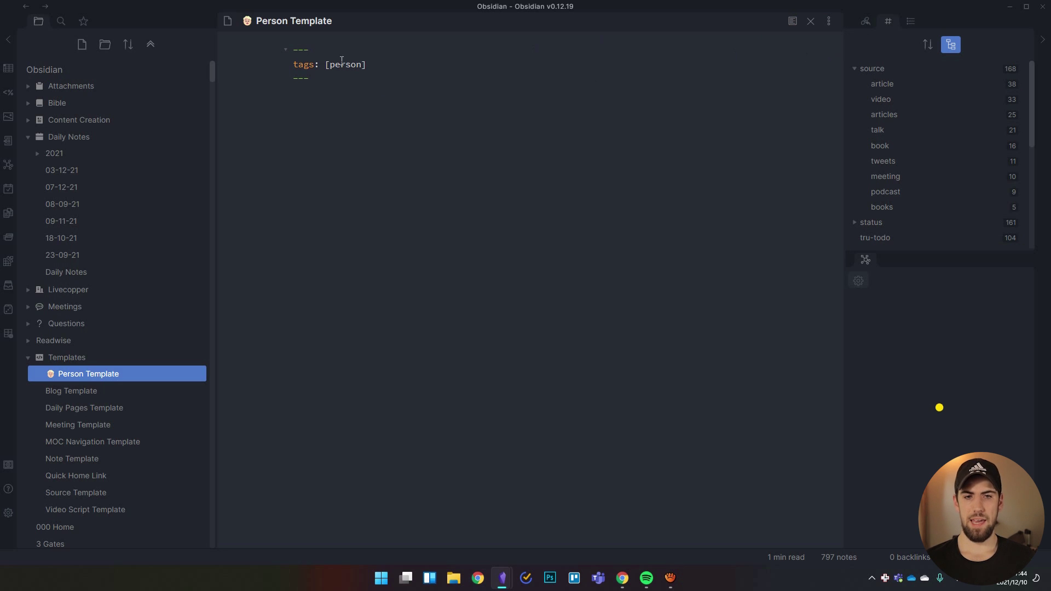
pyautogui.click(792, 21)
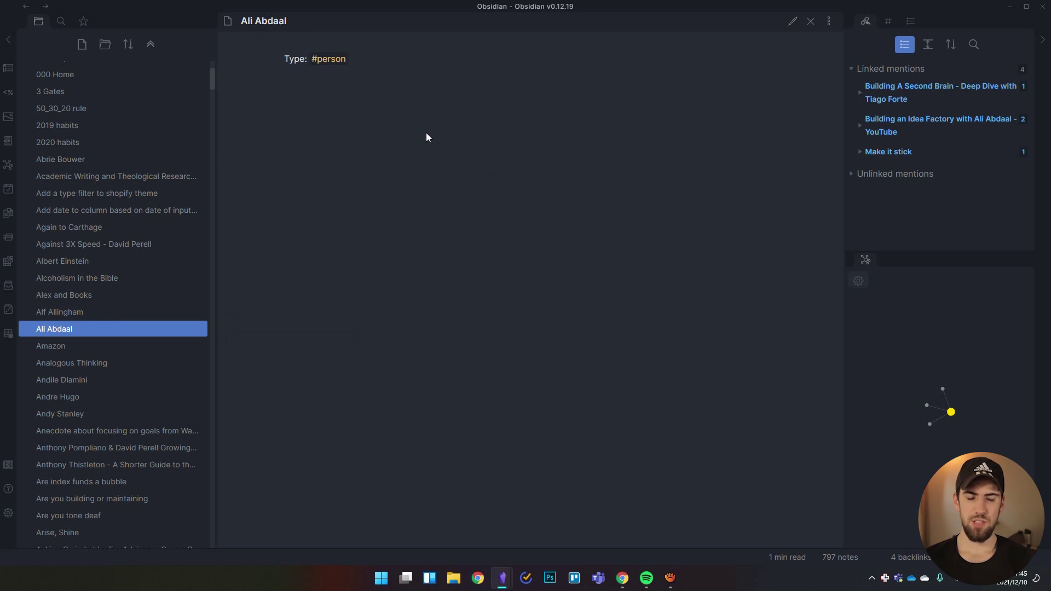
pyautogui.hotkey('ctrl', 'e')
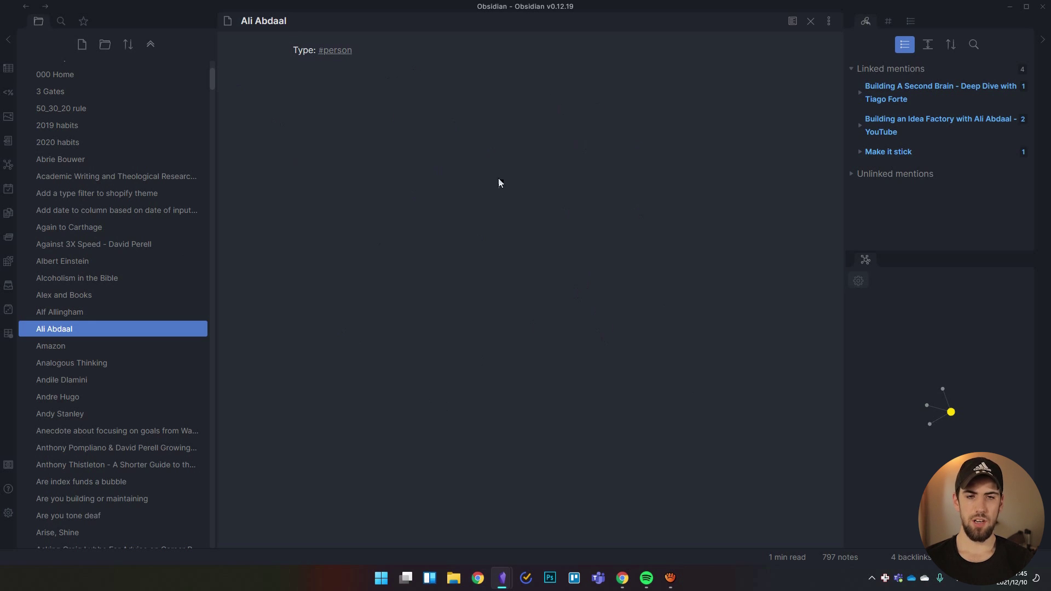
# Show the Ali Abdaal note in preview and widen the backlinks sidebar to view its linked mentions and local graph.
pyautogui.hotkey('ctrl', 'e')
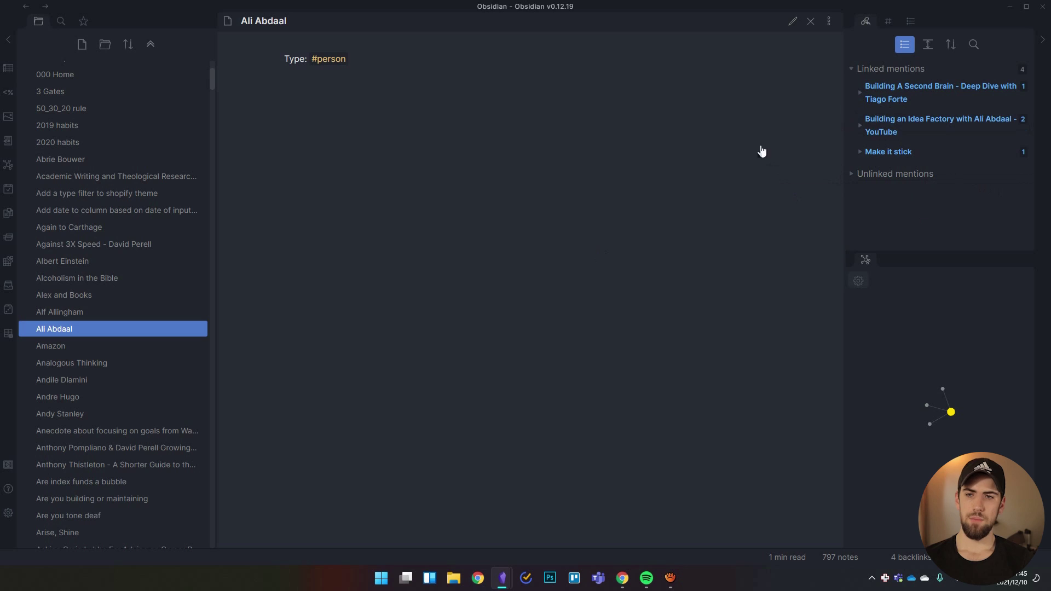
pyautogui.moveTo(845, 136)
pyautogui.mouseDown()
pyautogui.moveTo(755, 134)
pyautogui.moveTo(847, 130)
pyautogui.mouseUp()
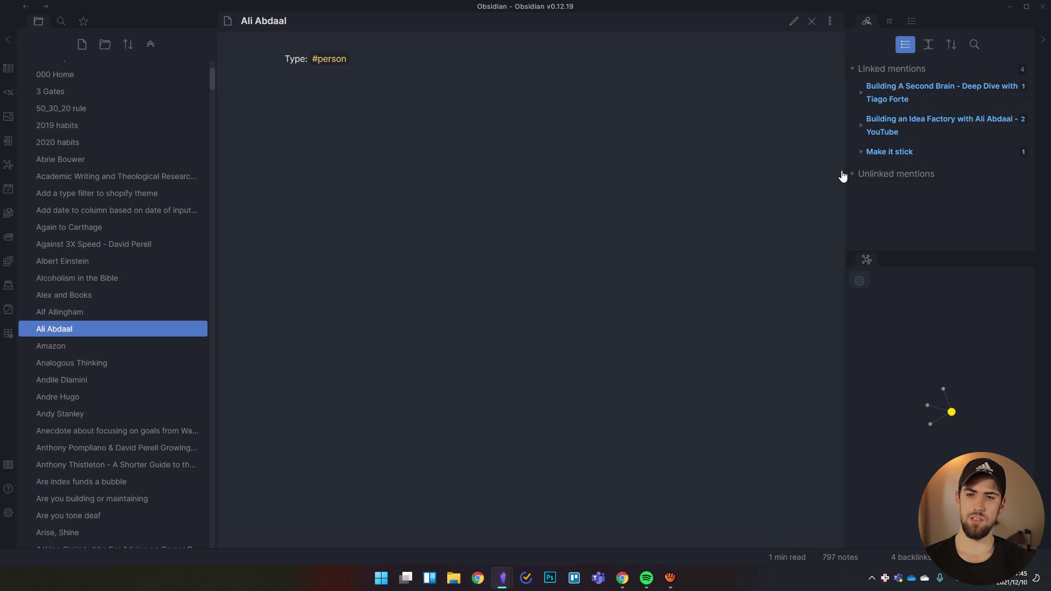
pyautogui.moveTo(844, 203); pyautogui.dragTo(742, 202)
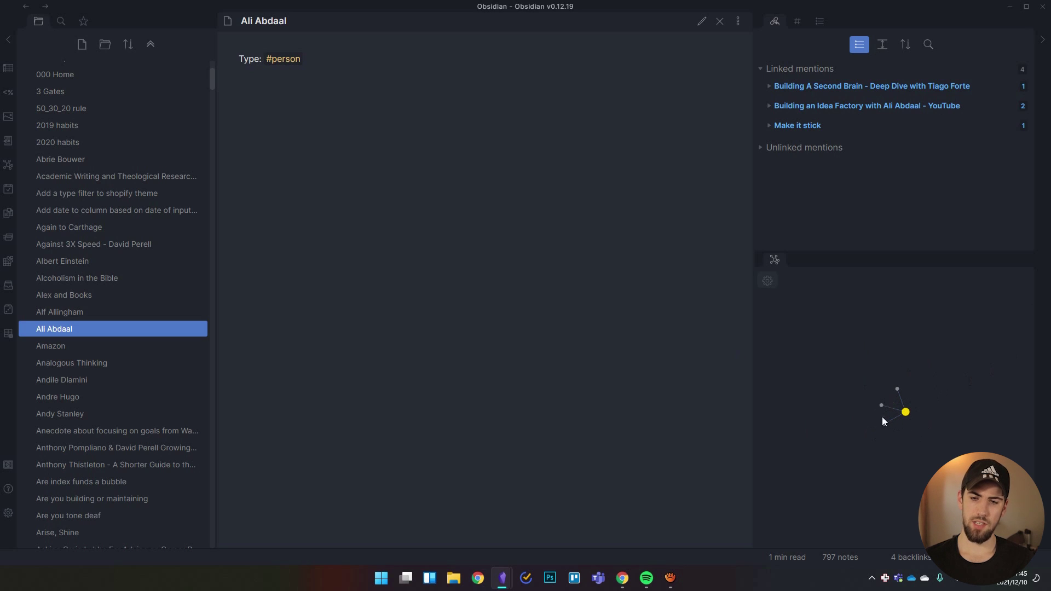
pyautogui.click(833, 128)
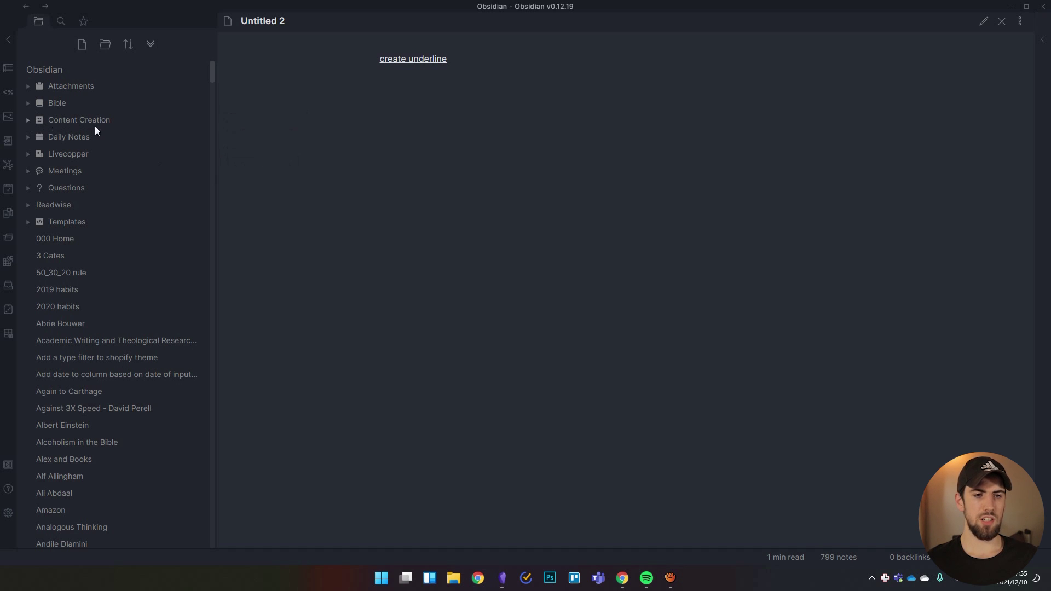
# Expand the Content Creation folder and its Blogs subfolder, and view the blog notes in Todo before collapsing it.
pyautogui.click(32, 120)
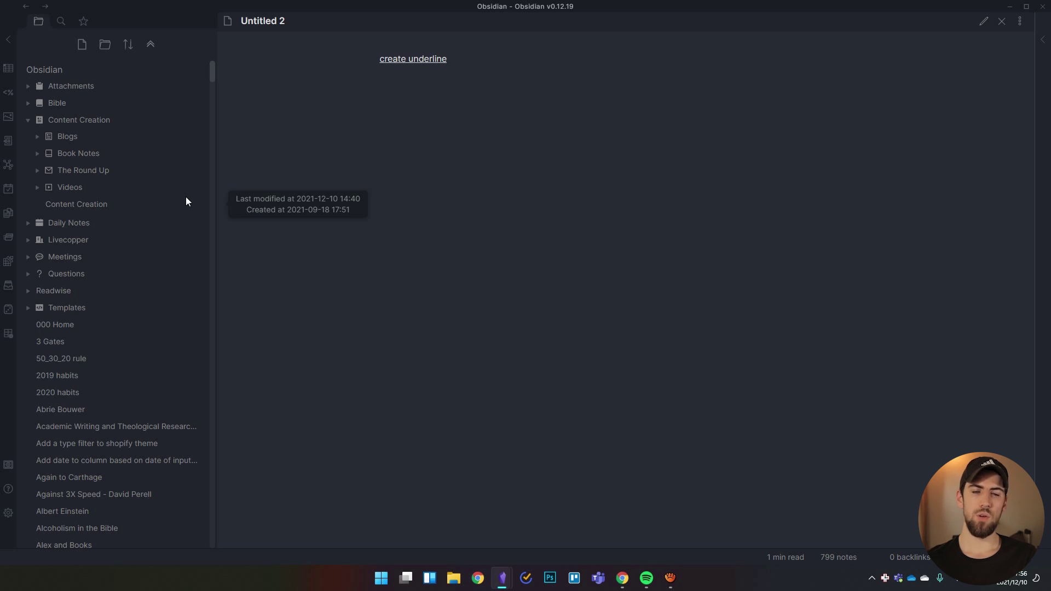
pyautogui.click(36, 137)
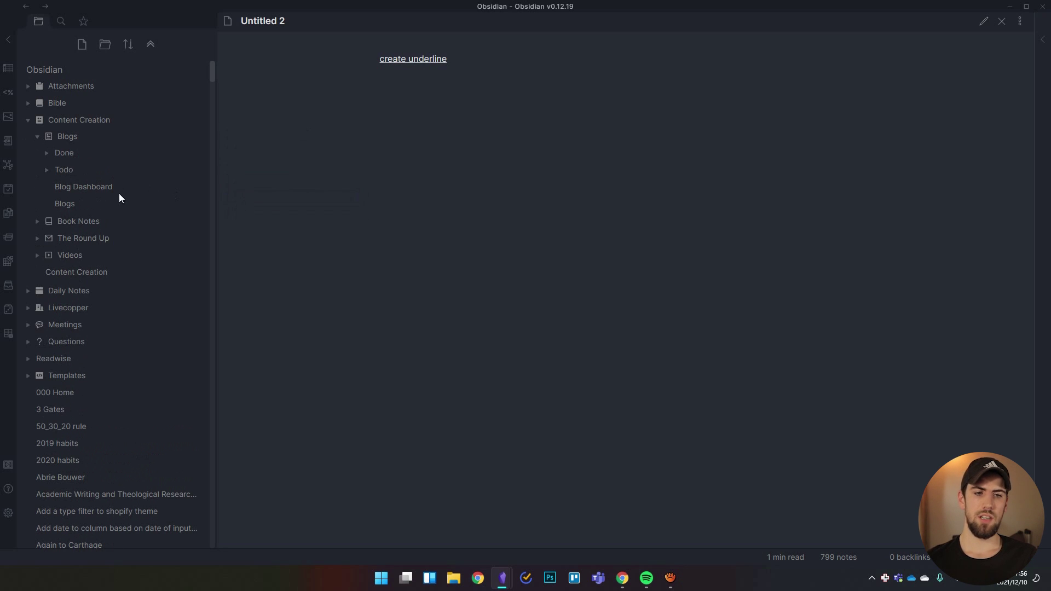
pyautogui.click(52, 170)
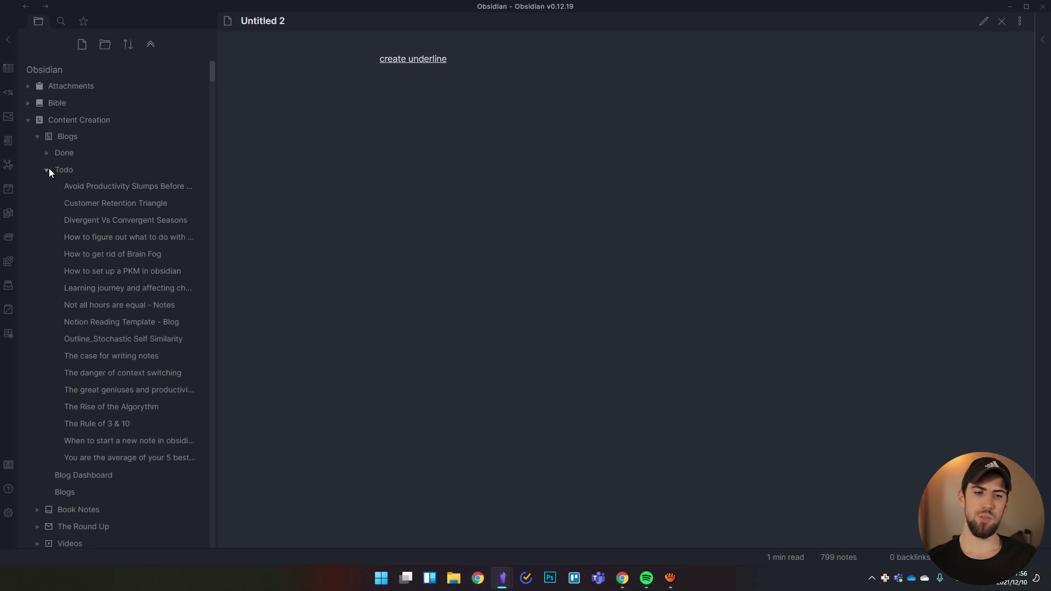
pyautogui.click(49, 170)
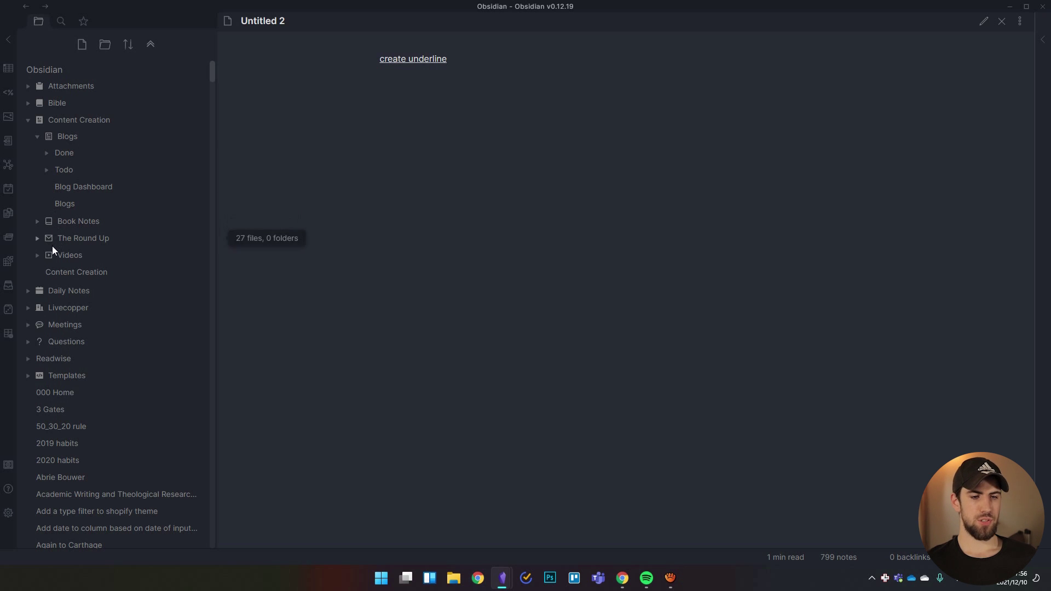
# Browse the TRU editions in The Round Up folder, and collapse The Round Up and Content Creation.
pyautogui.click(40, 238)
pyautogui.scroll(-5, 120, 302)
pyautogui.scroll(5, 119, 301)
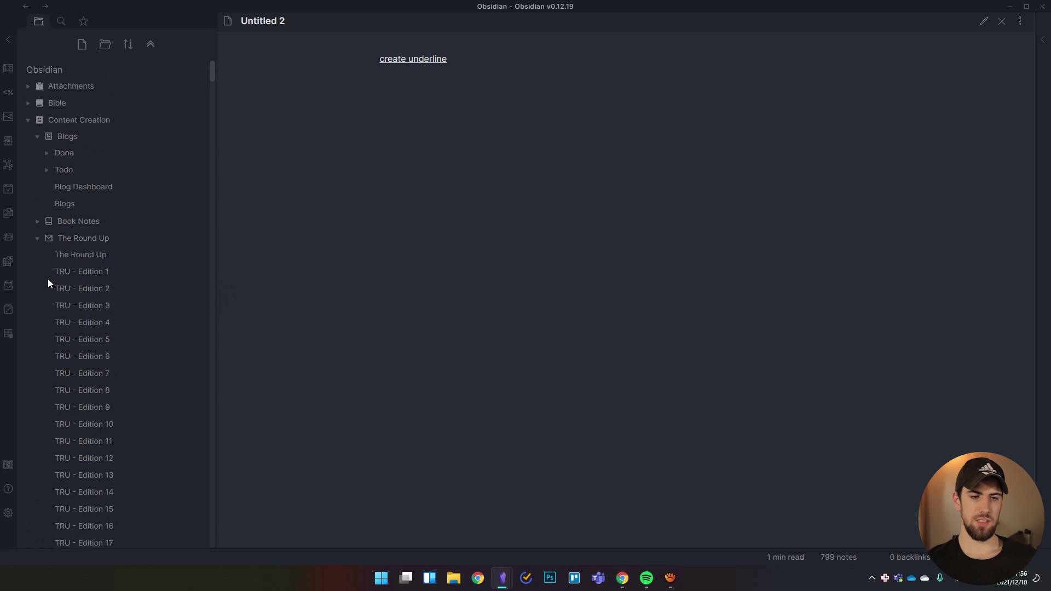
pyautogui.scroll(-7, 88, 267)
pyautogui.scroll(3, 84, 264)
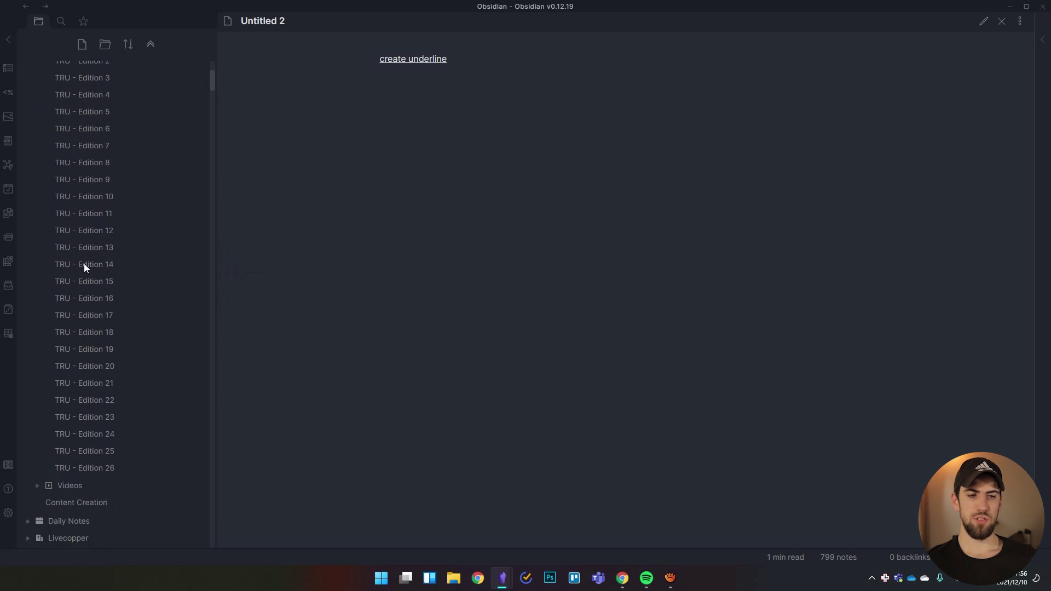
pyautogui.scroll(2, 60, 208)
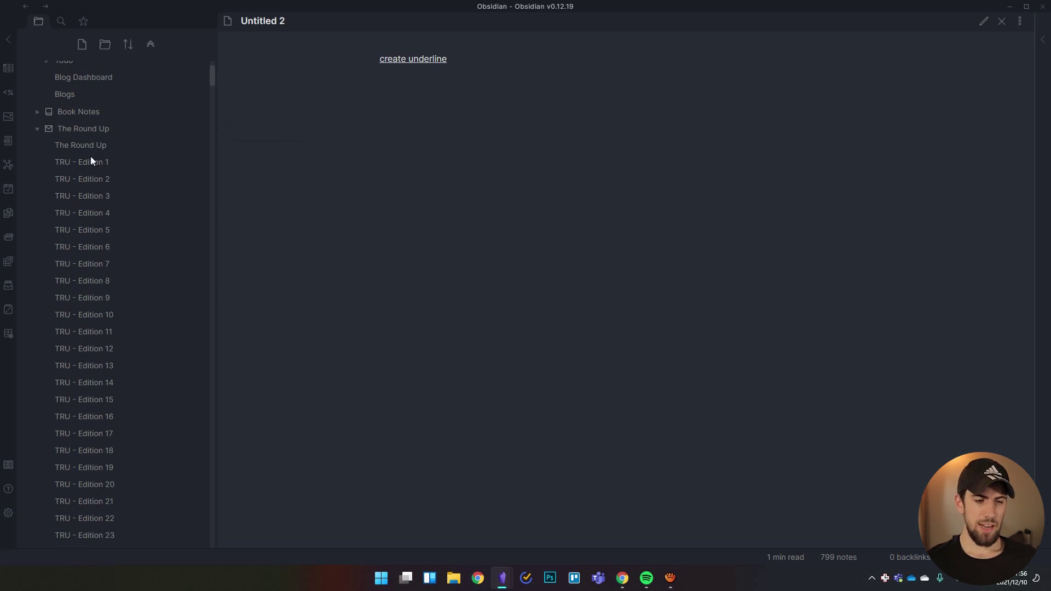
pyautogui.click(38, 127)
pyautogui.scroll(2, 137, 246)
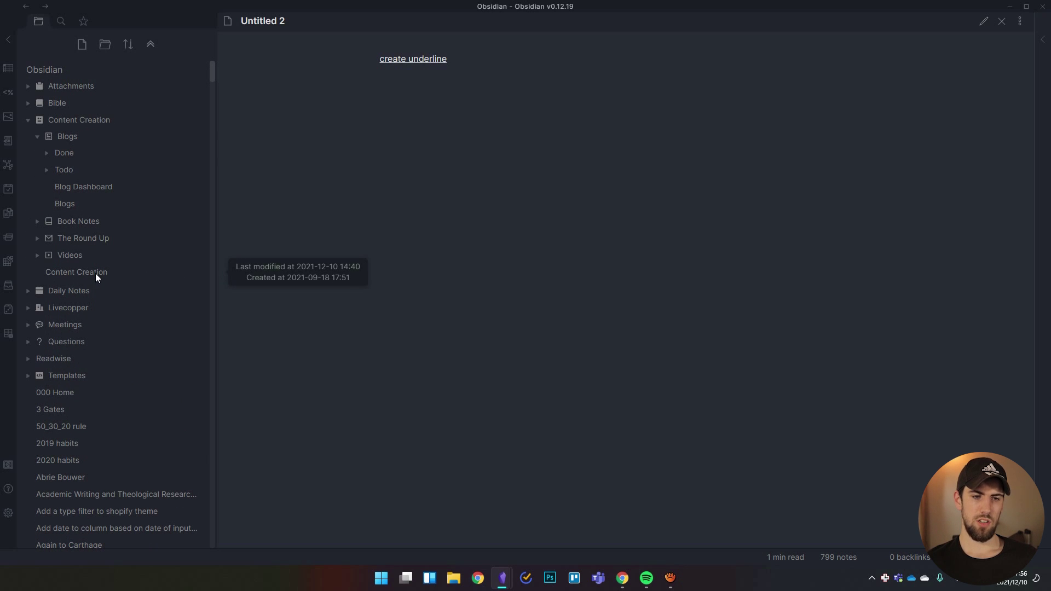
pyautogui.click(29, 124)
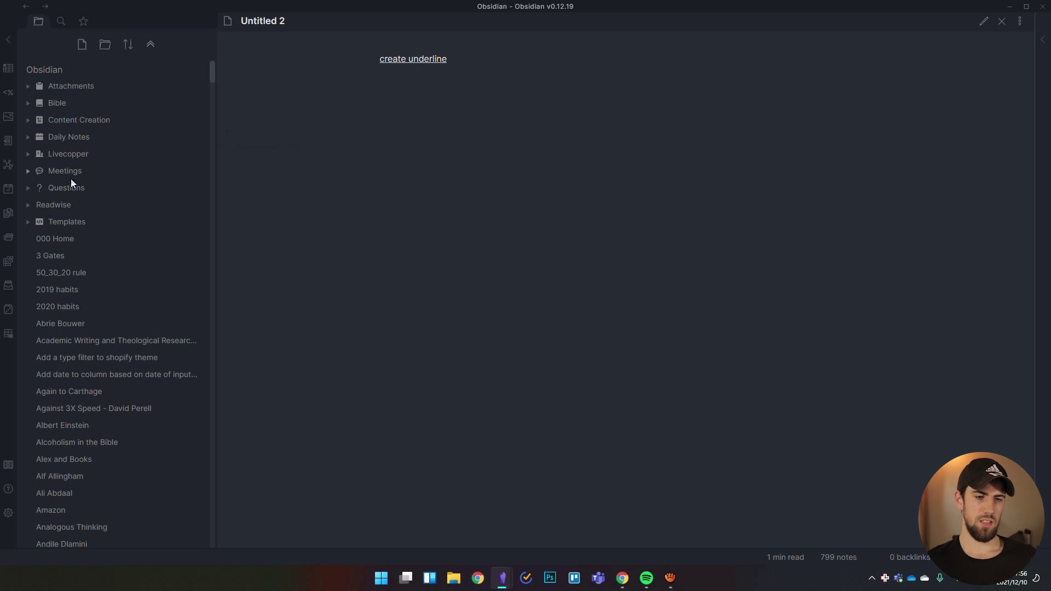
# Open the Content Creation Pipeline board from 000 Home, narrow the file sidebar, and view the columns from Backlog to Done.
pyautogui.click(57, 239)
pyautogui.scroll(3, 475, 324)
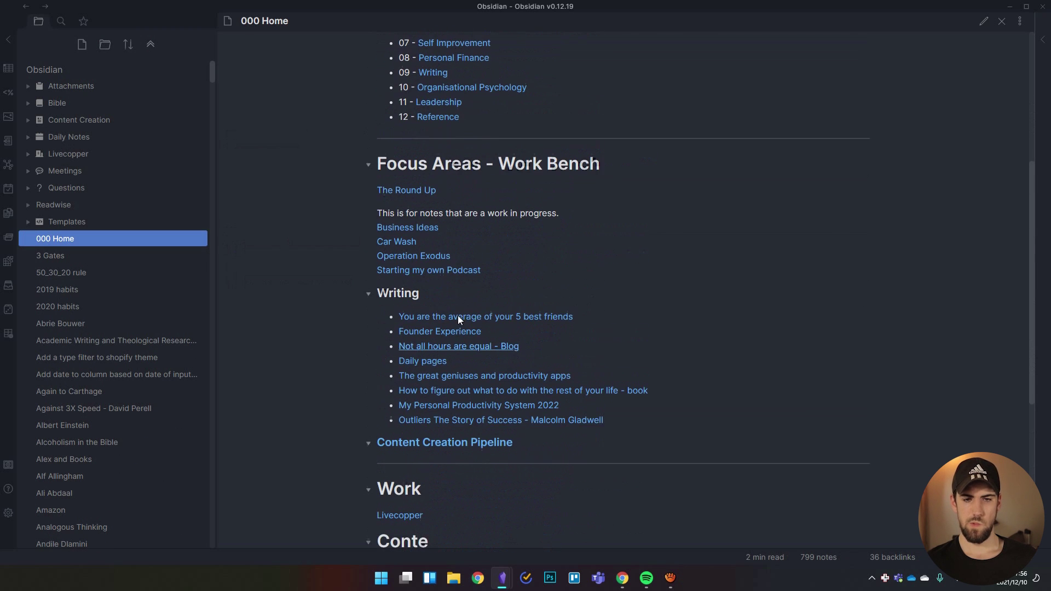
pyautogui.click(429, 442)
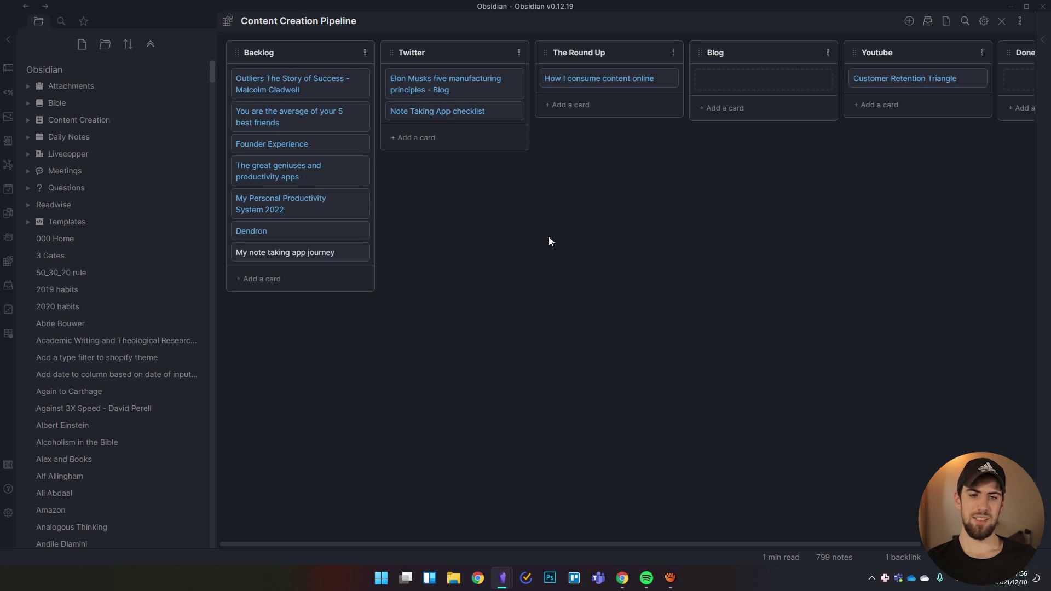
pyautogui.moveTo(214, 334); pyautogui.dragTo(175, 329)
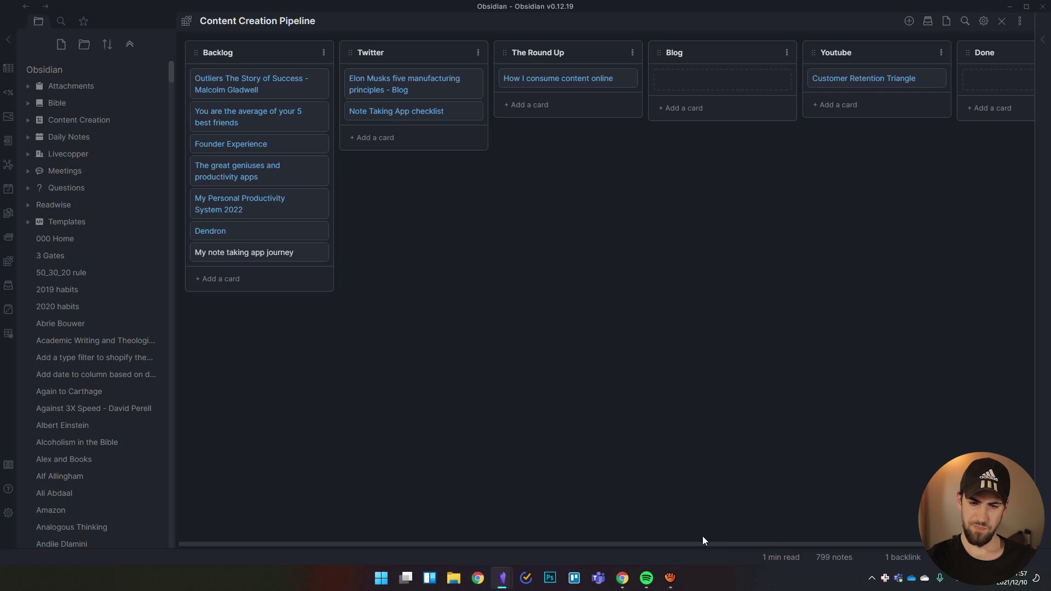
pyautogui.hscroll(1, 767, 542)
pyautogui.hscroll(3, 819, 554)
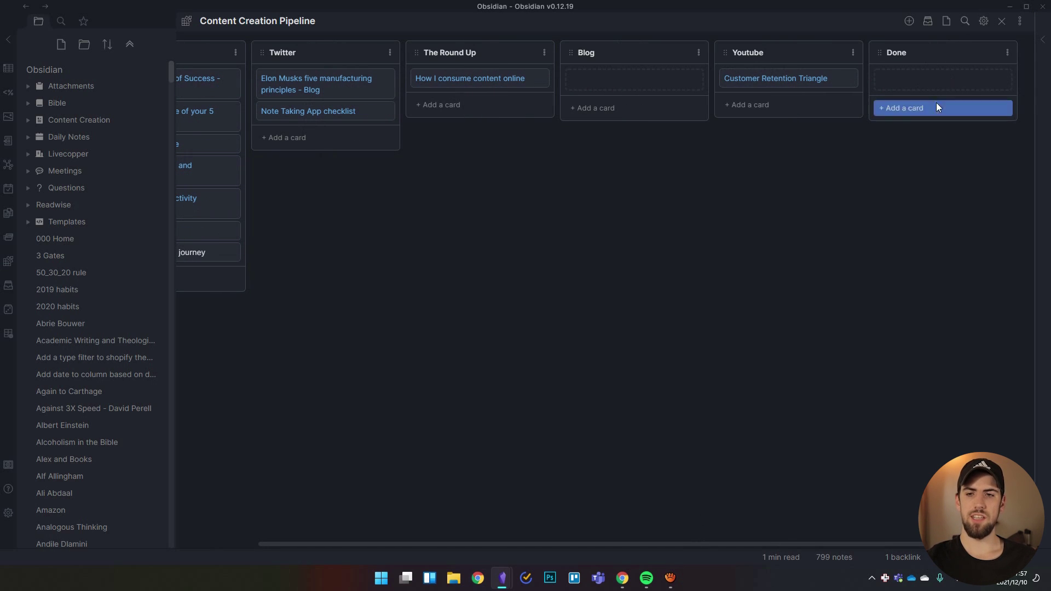
pyautogui.moveTo(778, 542); pyautogui.dragTo(569, 530)
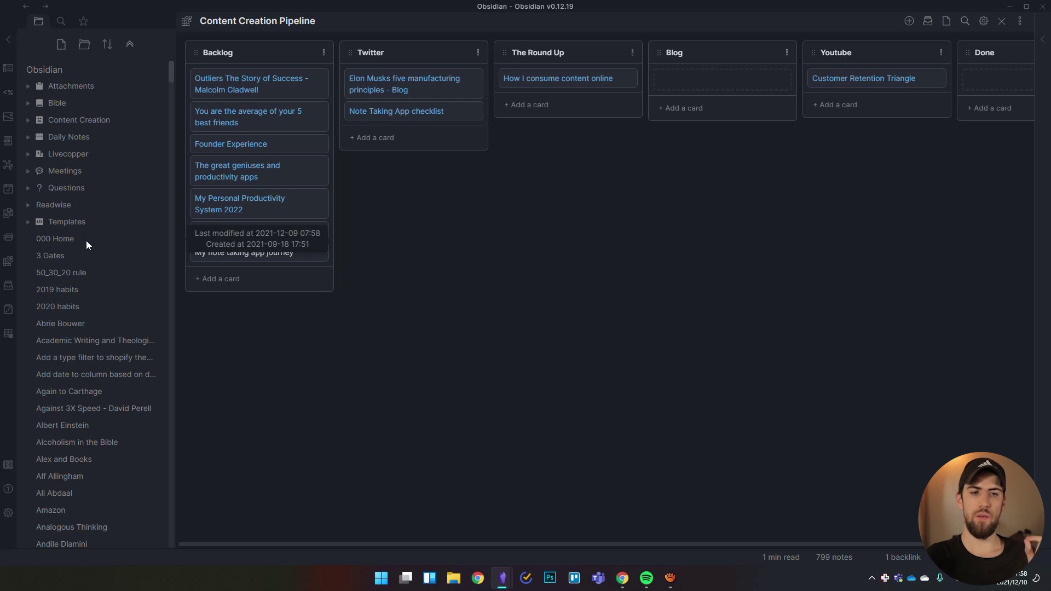
# Search the vault for notes matching tag:#tru-todo.
pyautogui.click(61, 20)
pyautogui.press('BackSpace')
pyautogui.write('tag:')
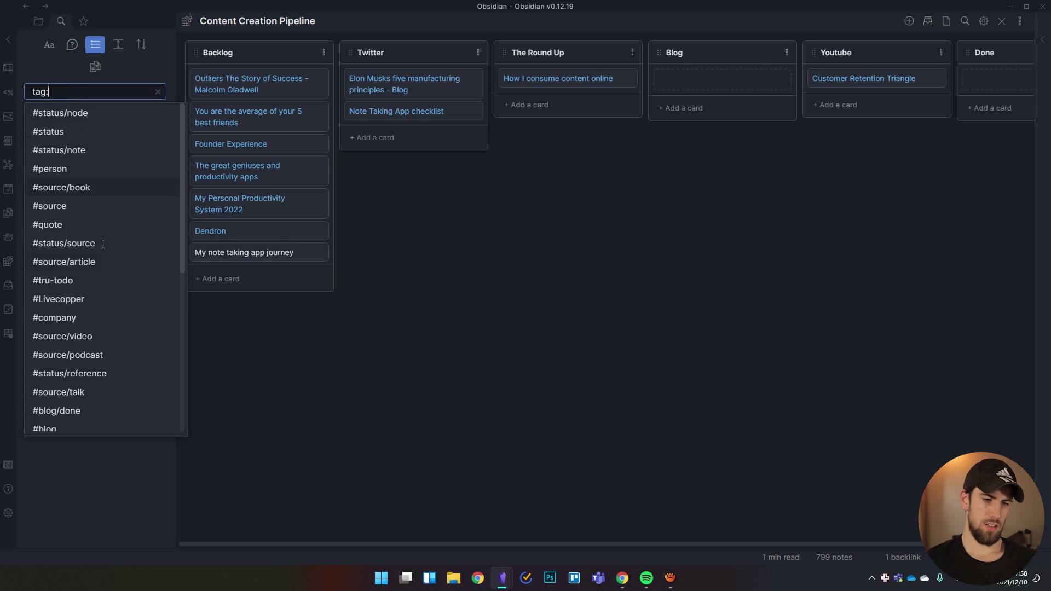
pyautogui.click(84, 280)
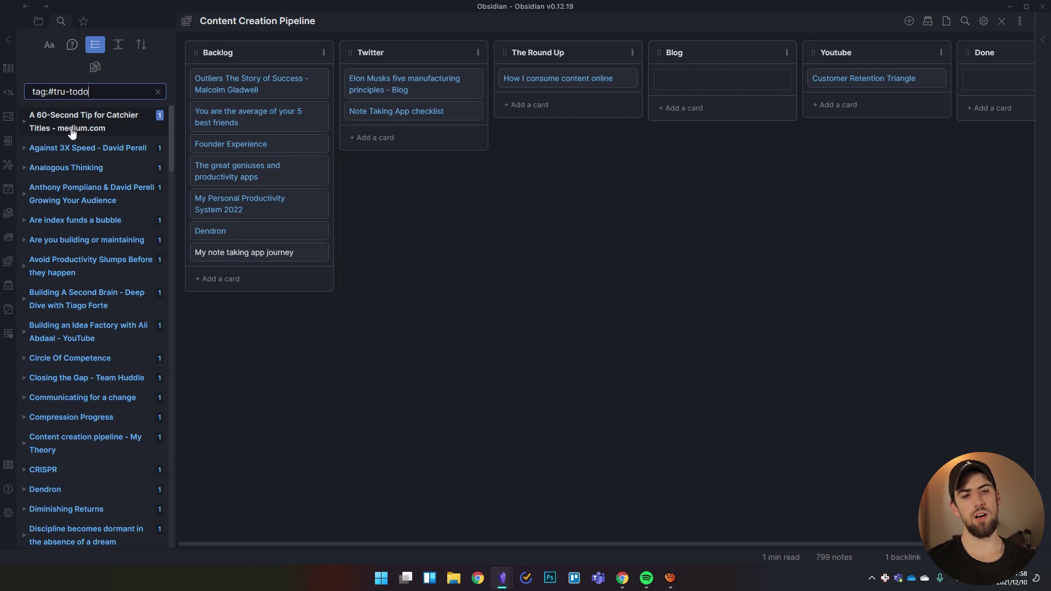
# Open "A 60-Second Tip for Catchier Titles - medium.com" from the search results and highlight its Metadata section.
pyautogui.click(105, 129)
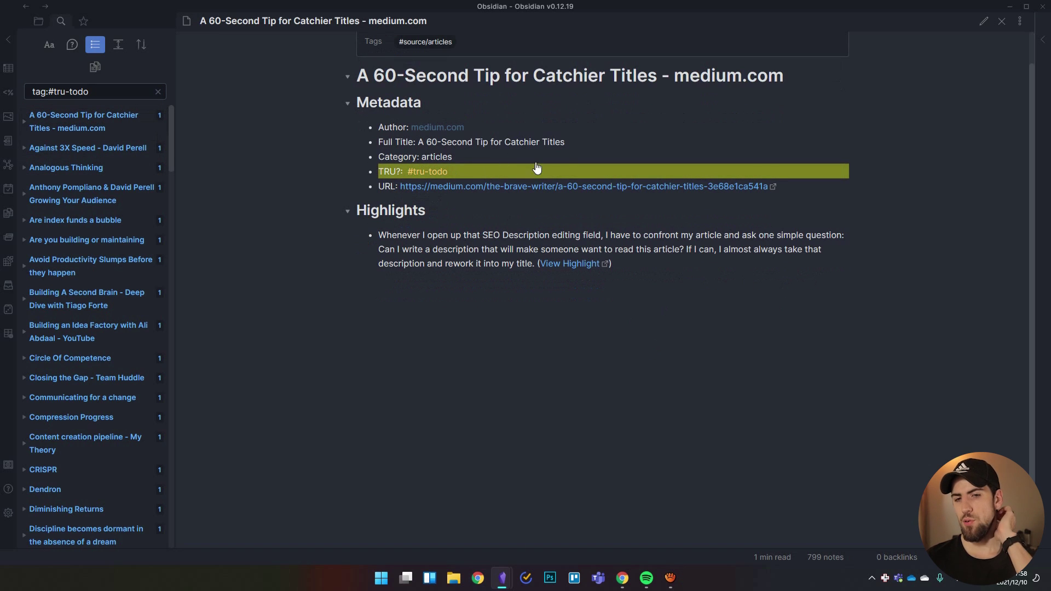
pyautogui.scroll(1, 349, 173)
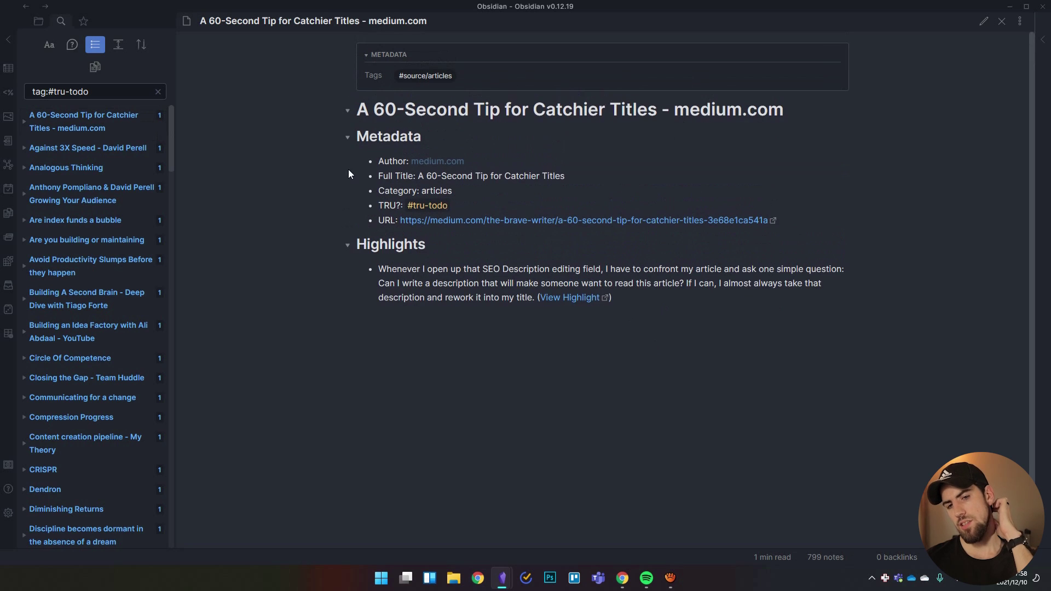
pyautogui.moveTo(344, 140); pyautogui.dragTo(806, 219)
pyautogui.click(806, 219)
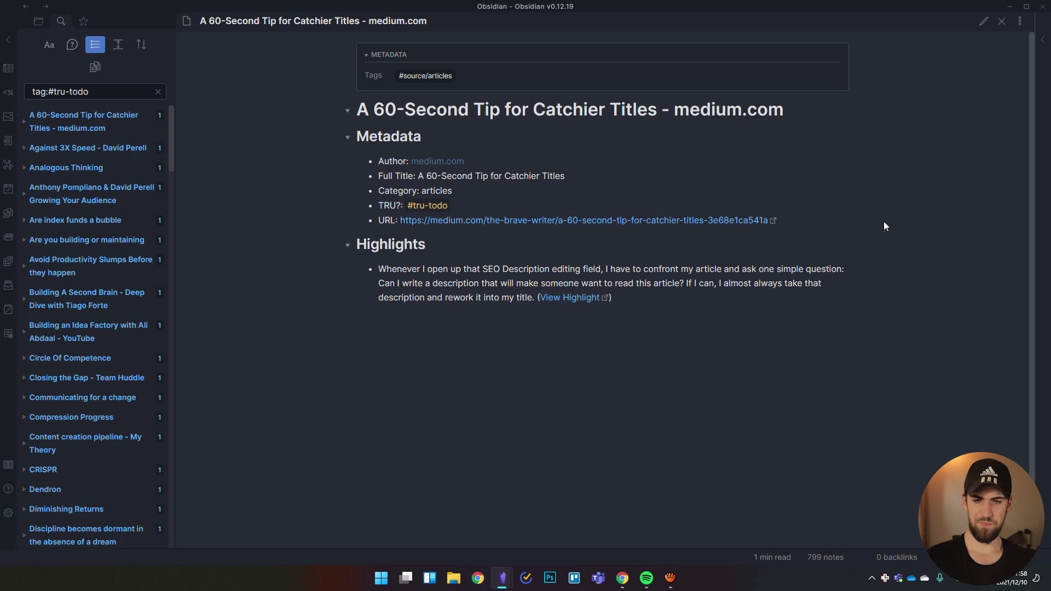
# Open The Round Up pipeline board from 000 Home's Work Bench section and open the TRU - Edition 26 card.
pyautogui.click(41, 22)
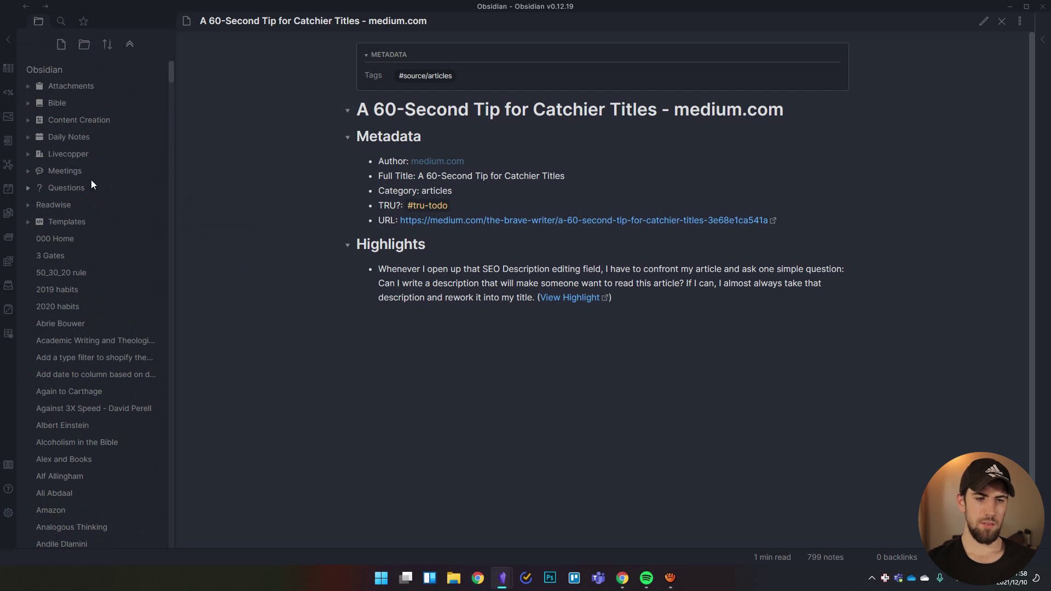
pyautogui.click(60, 239)
pyautogui.scroll(-2, 553, 285)
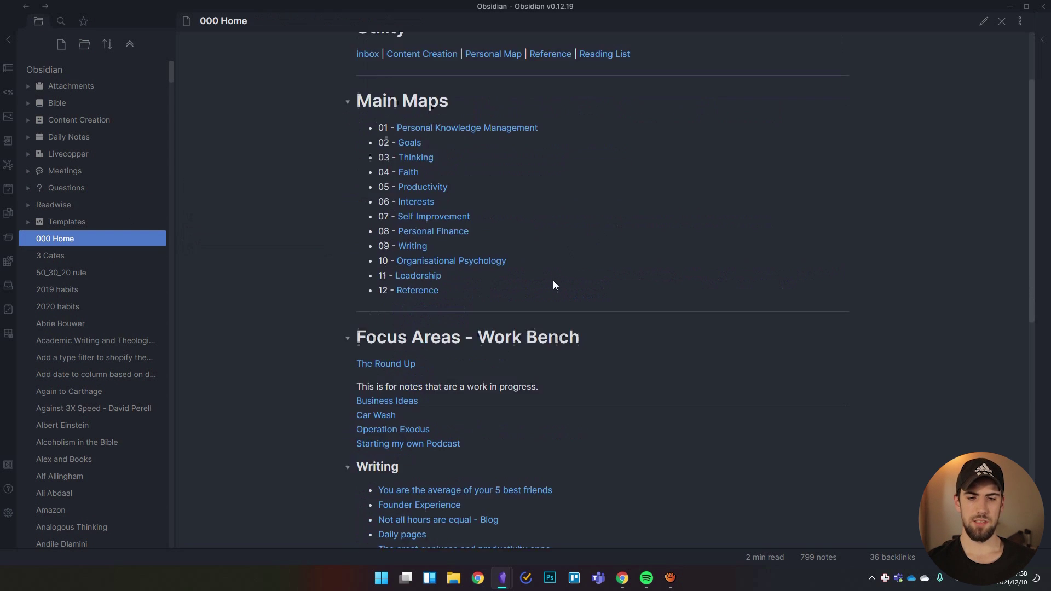
pyautogui.scroll(-3, 553, 284)
pyautogui.moveTo(452, 445)
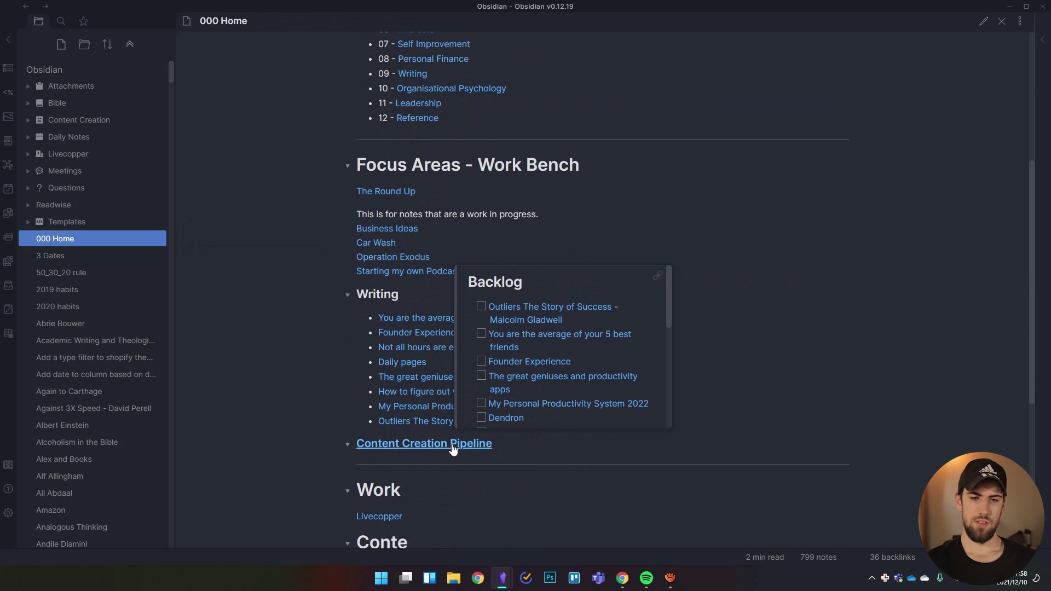
pyautogui.click(413, 192)
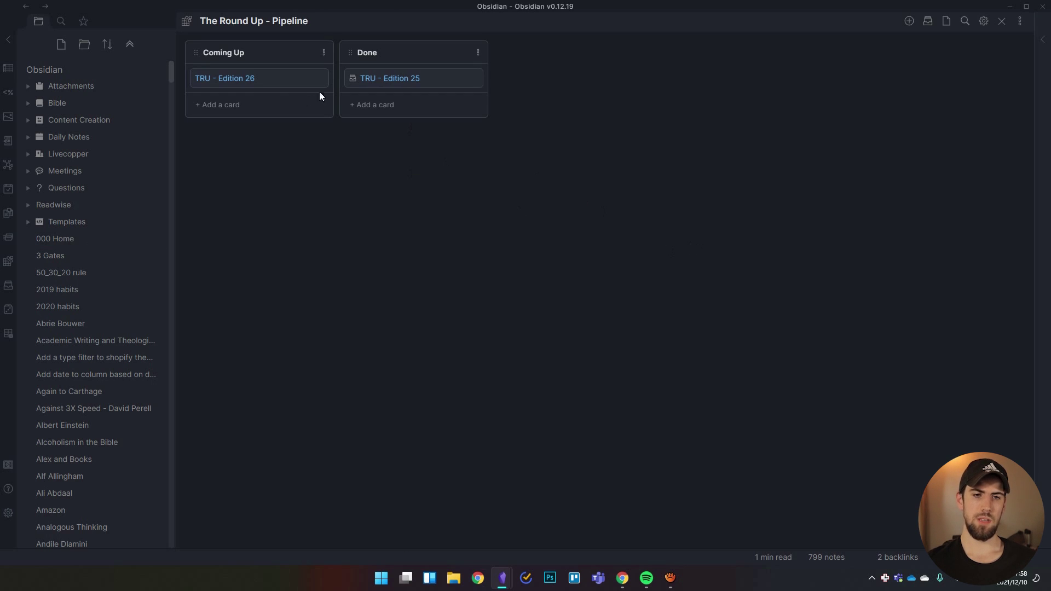
pyautogui.click(244, 79)
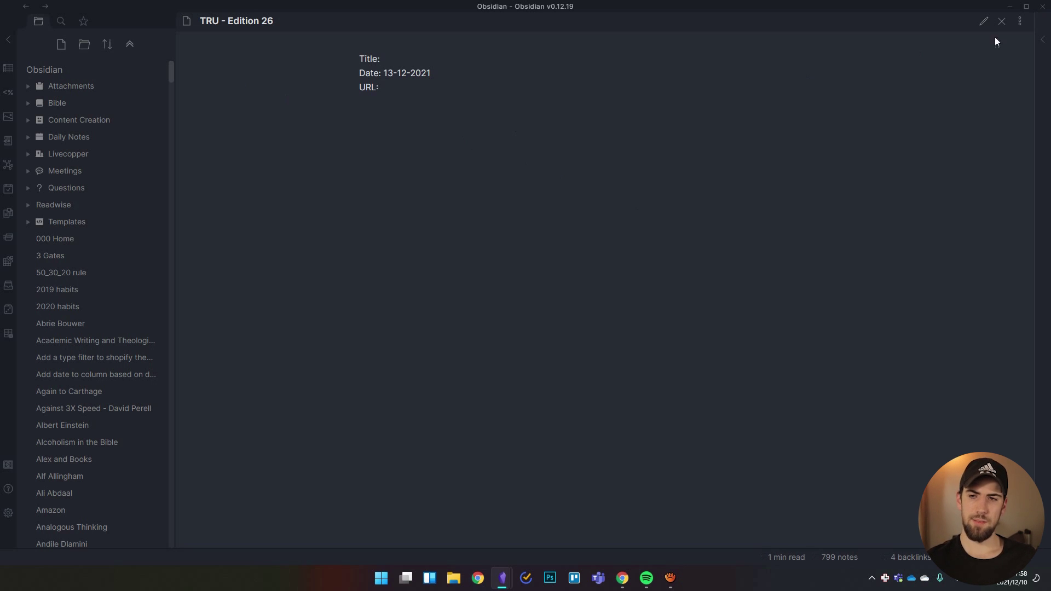
# Show TRU - Edition 26's backlinks, point out its title, and check the "How I consume content online" and Smart Lists mentions.
pyautogui.click(1042, 39)
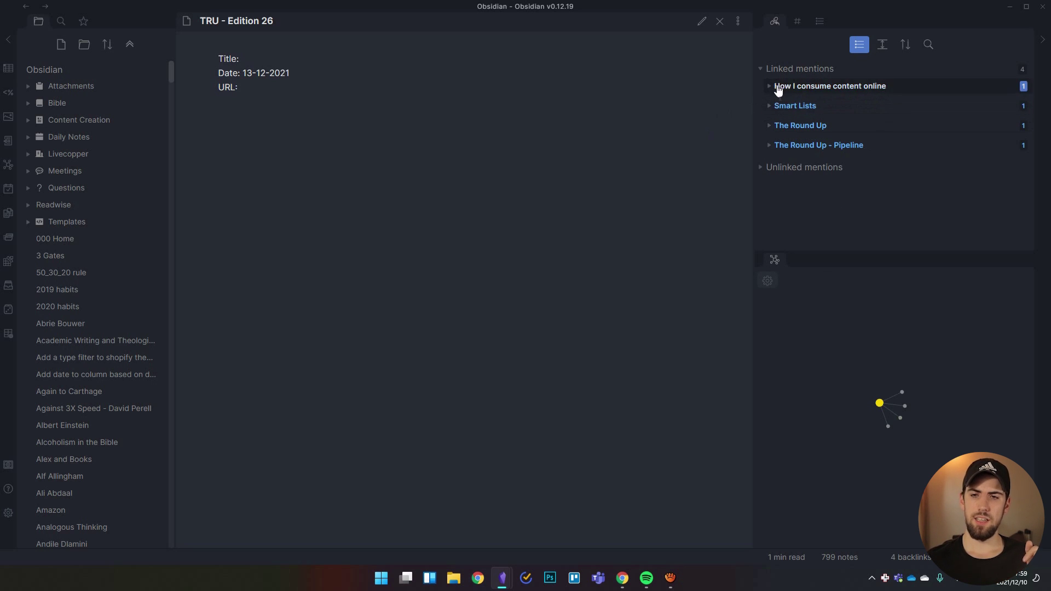
pyautogui.moveTo(274, 23); pyautogui.dragTo(199, 23)
pyautogui.click(271, 23)
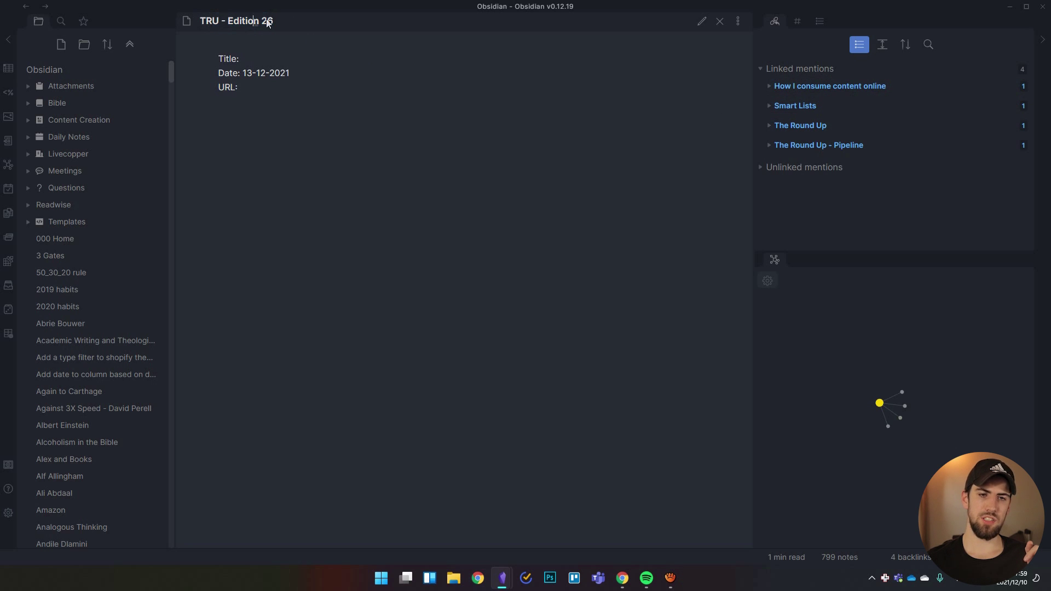
pyautogui.click(768, 88)
pyautogui.click(768, 87)
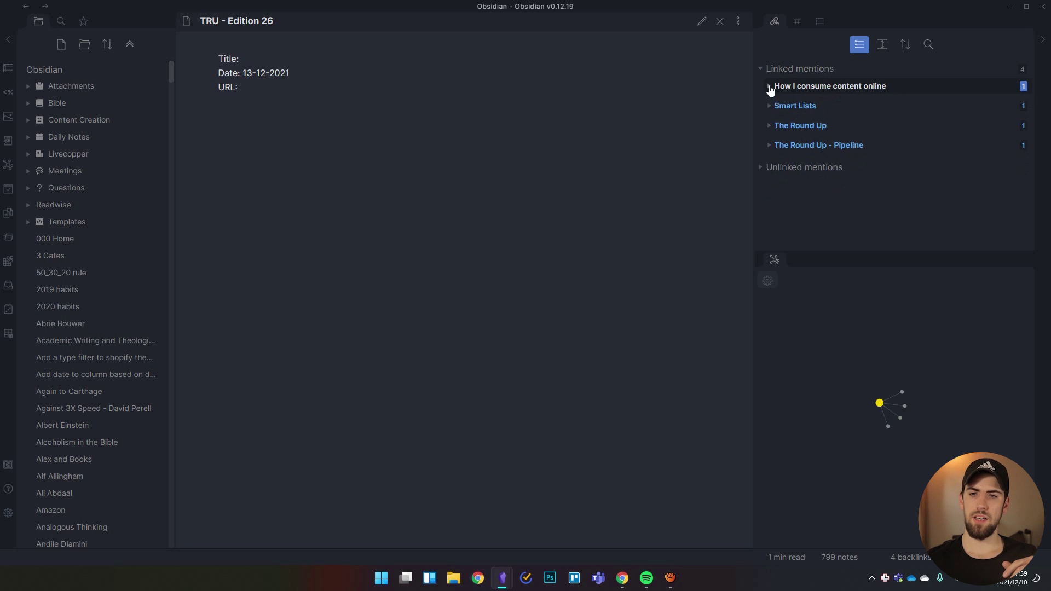
pyautogui.click(768, 107)
pyautogui.click(769, 107)
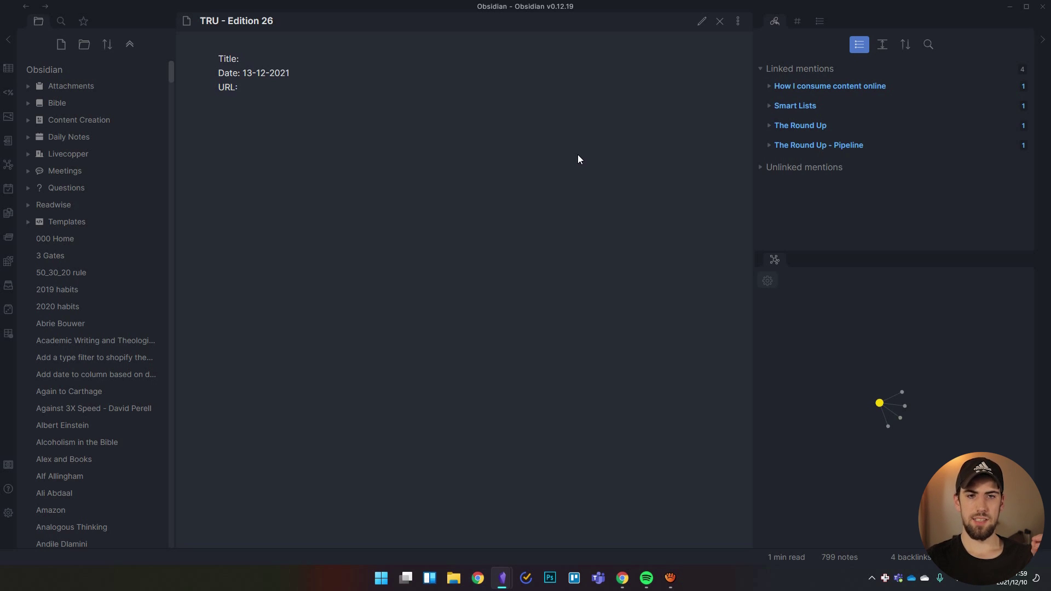
pyautogui.click(271, 22)
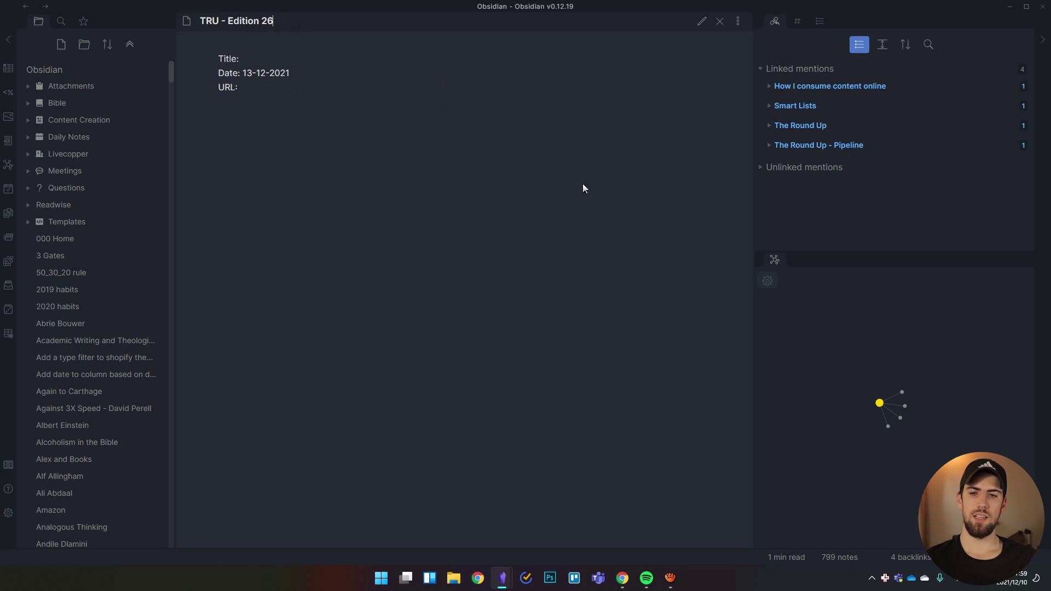
# Return to the tag:#tru-todo search results and expand the Circle Of Competence match.
pyautogui.click(62, 27)
pyautogui.click(93, 91)
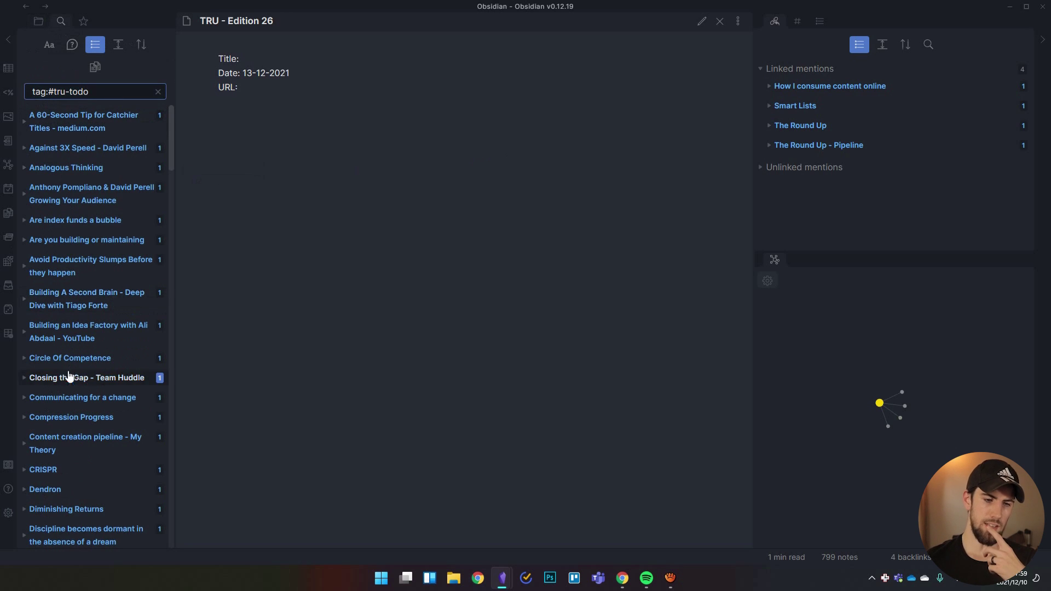
pyautogui.click(26, 359)
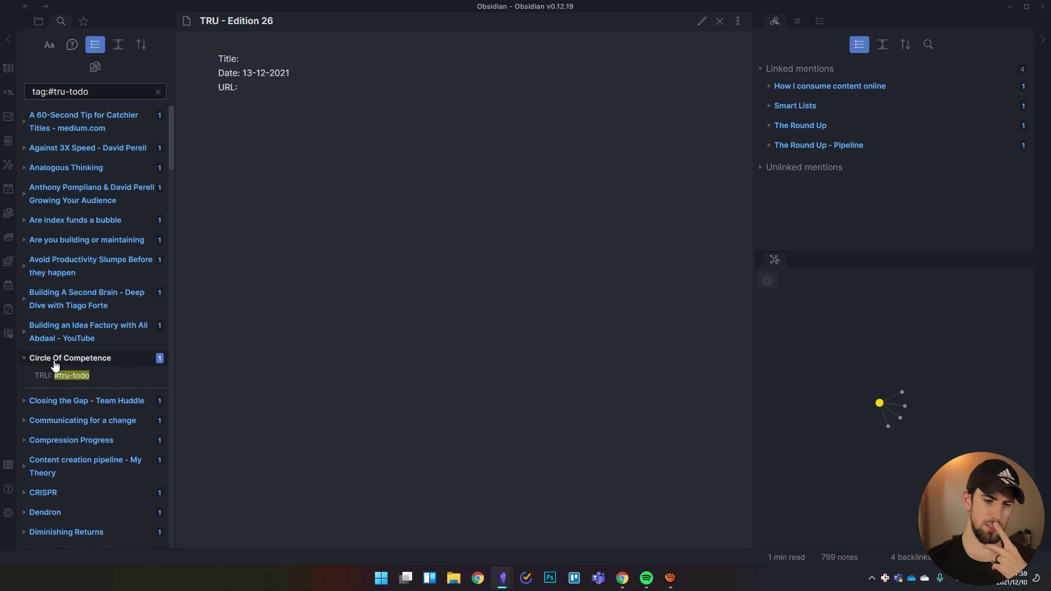
# Open the Circle Of Competence note from its #tru-todo match, highlight "that you are most familiar with", and flip back to TRU - Edition 26 and forward again.
pyautogui.click(69, 376)
pyautogui.scroll(4, 476, 306)
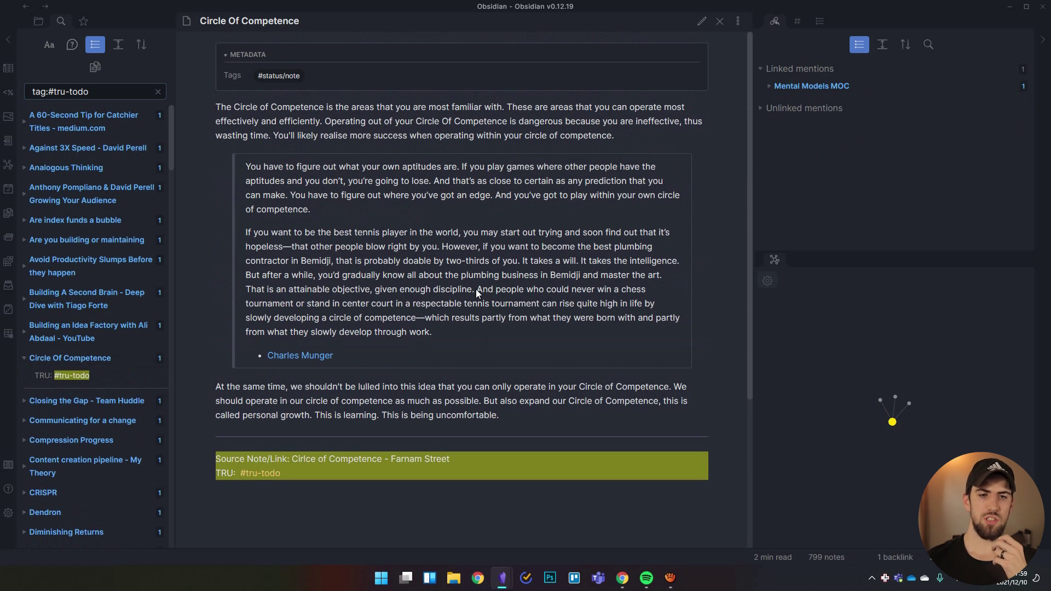
pyautogui.moveTo(376, 107); pyautogui.dragTo(503, 107)
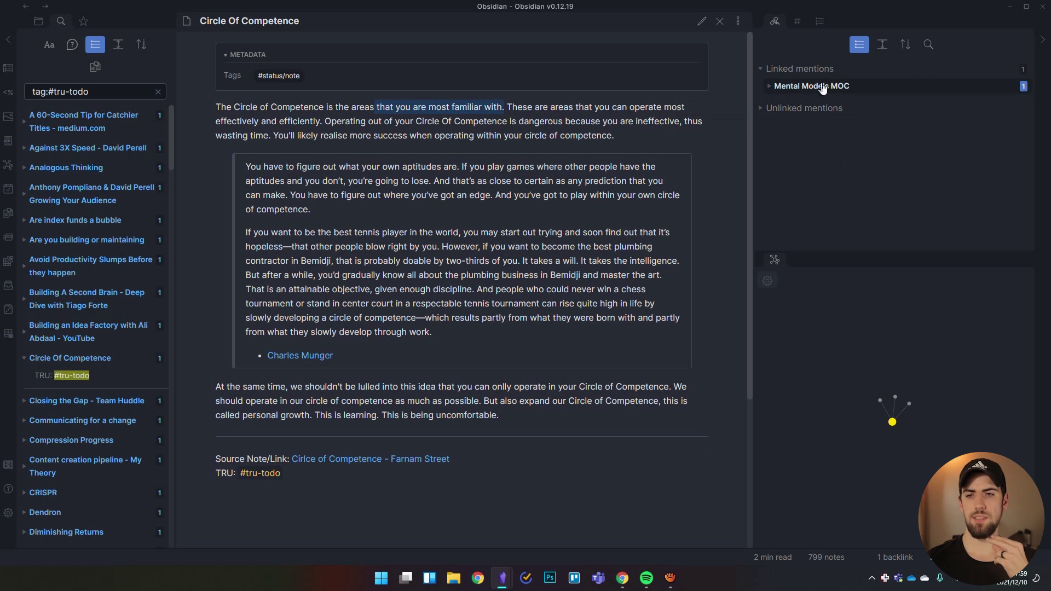
pyautogui.hotkey('ctrl', 'alt', 'Left')
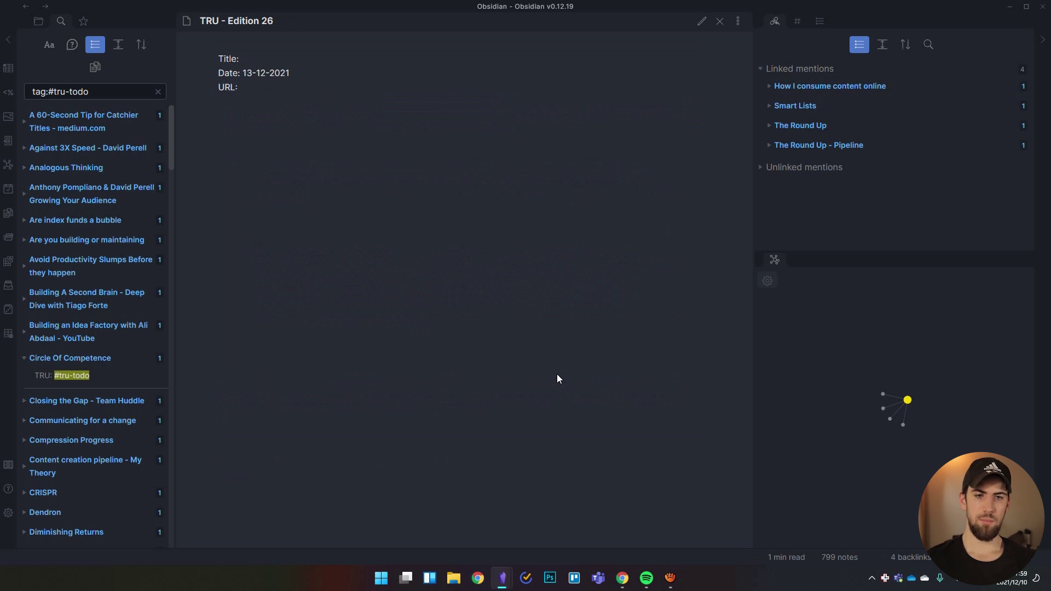
pyautogui.hotkey('ctrl', 'alt', 'Right')
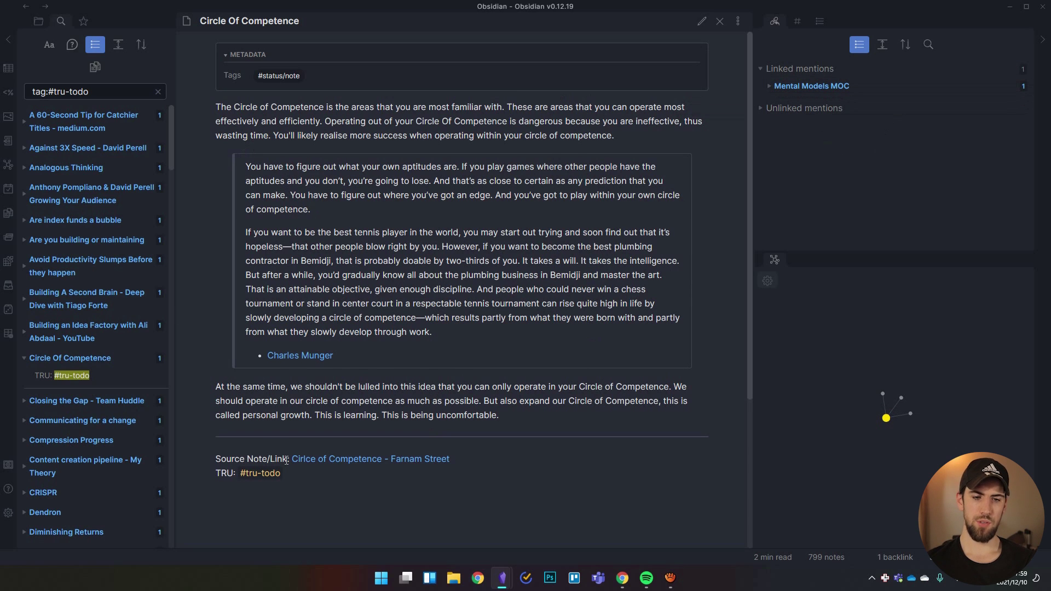
# Replace the #tru-todo tag on Circle Of Competence's TRU line with a link to TRU - Edition 26 and return to preview.
pyautogui.hotkey('ctrl', 'e')
pyautogui.moveTo(290, 462); pyautogui.dragTo(250, 463)
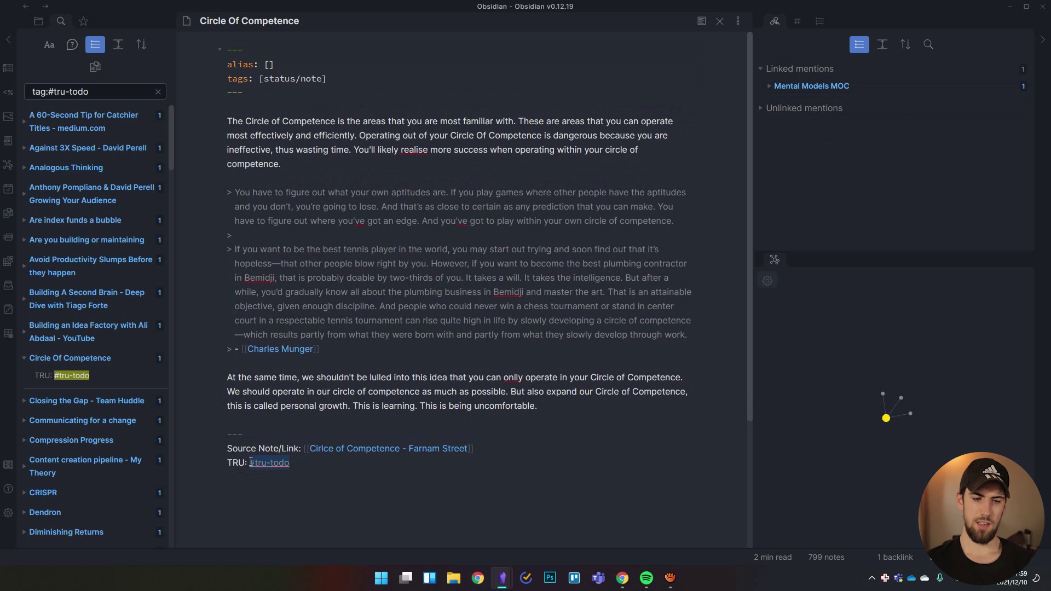
pyautogui.write('[[edi')
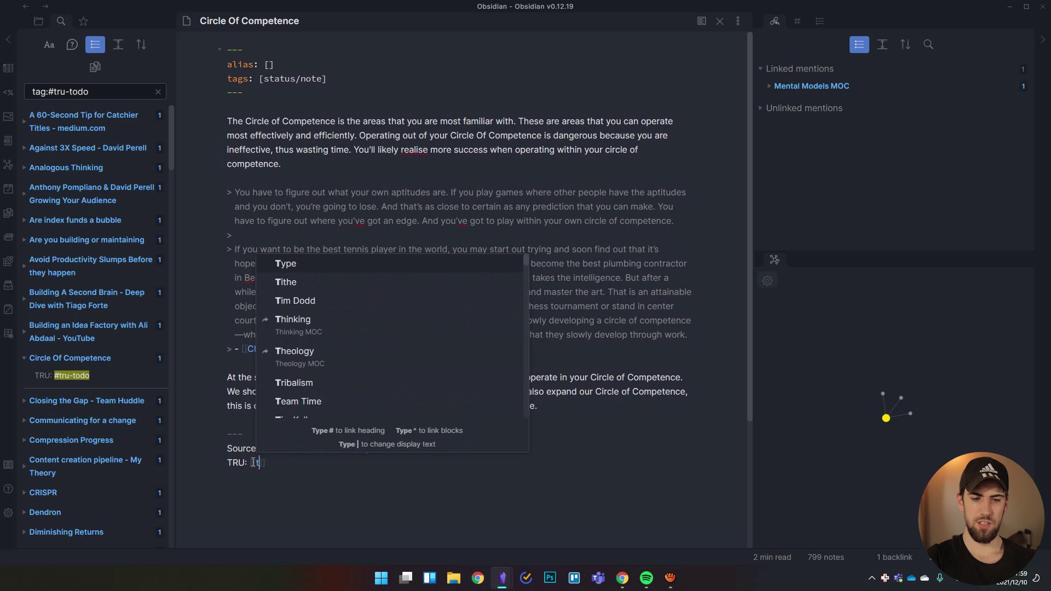
pyautogui.write('tion ')
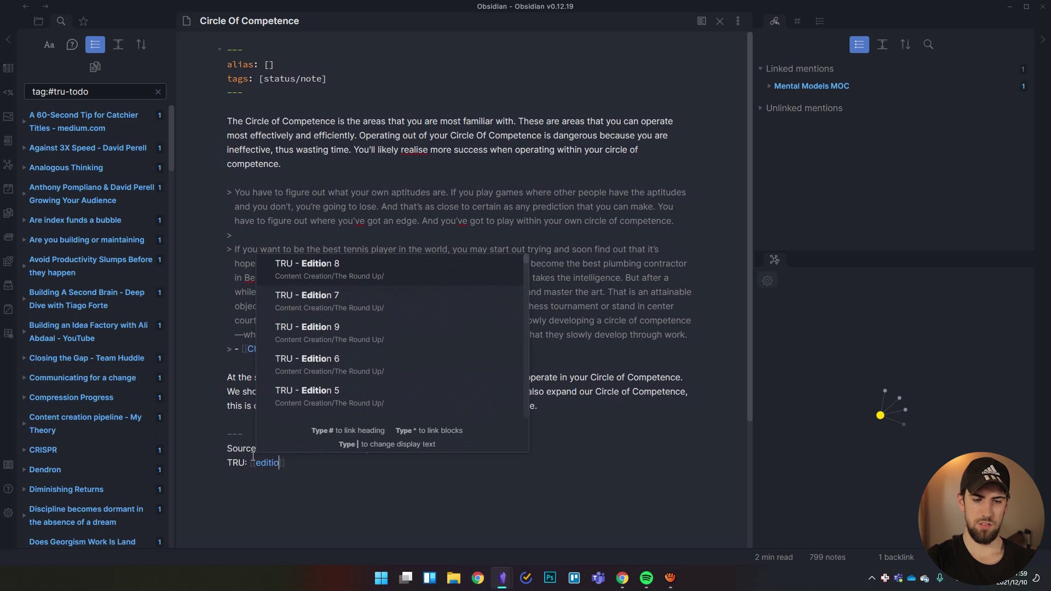
pyautogui.write('26')
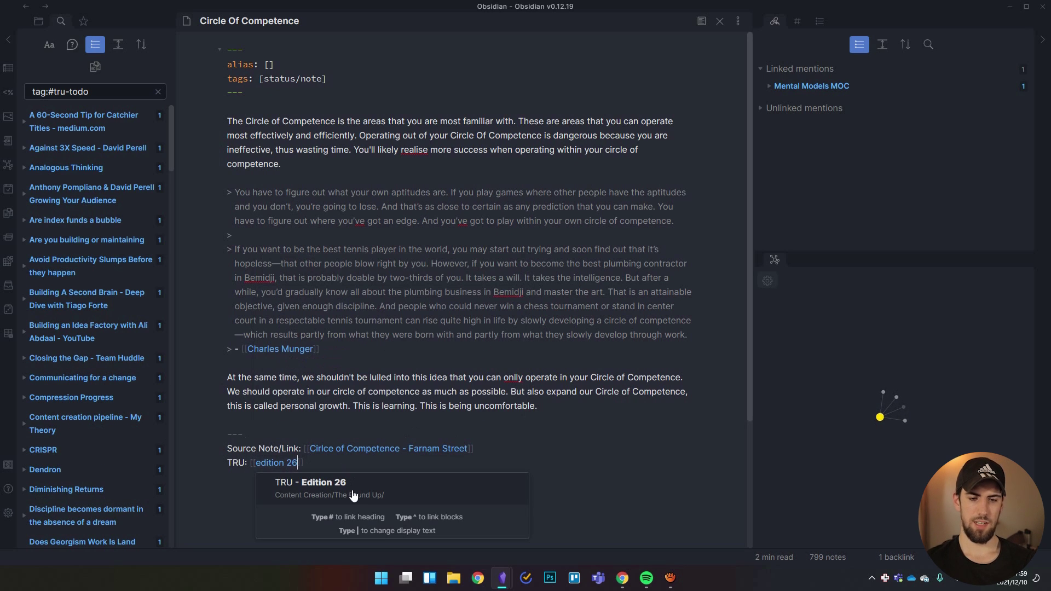
pyautogui.press('Return')
pyautogui.hotkey('ctrl', 'e')
# Follow the TRU - Edition 26 link, open its Circle Of Competence backlink in a side-by-side pane, and collapse both sidebars.
pyautogui.click(288, 475)
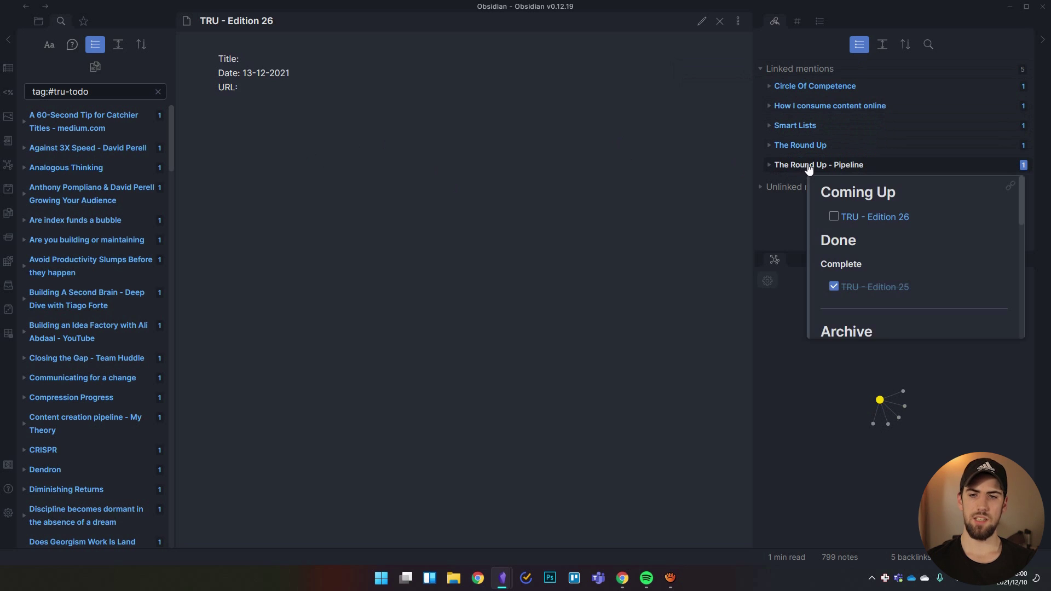
pyautogui.keyDown('ctrl'); pyautogui.click(813, 87); pyautogui.keyUp('ctrl')
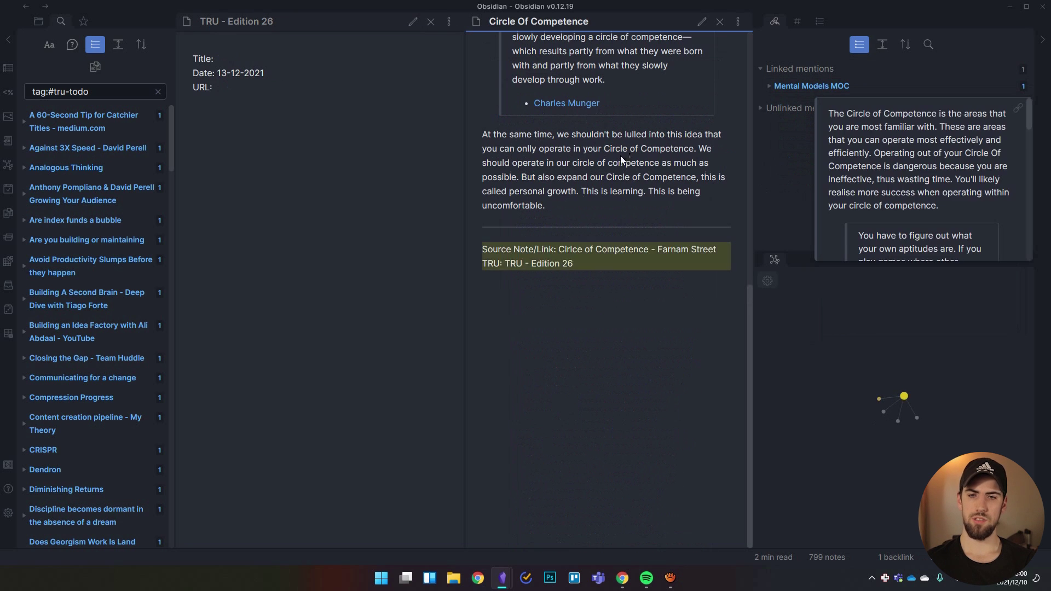
pyautogui.click(1043, 40)
pyautogui.click(9, 39)
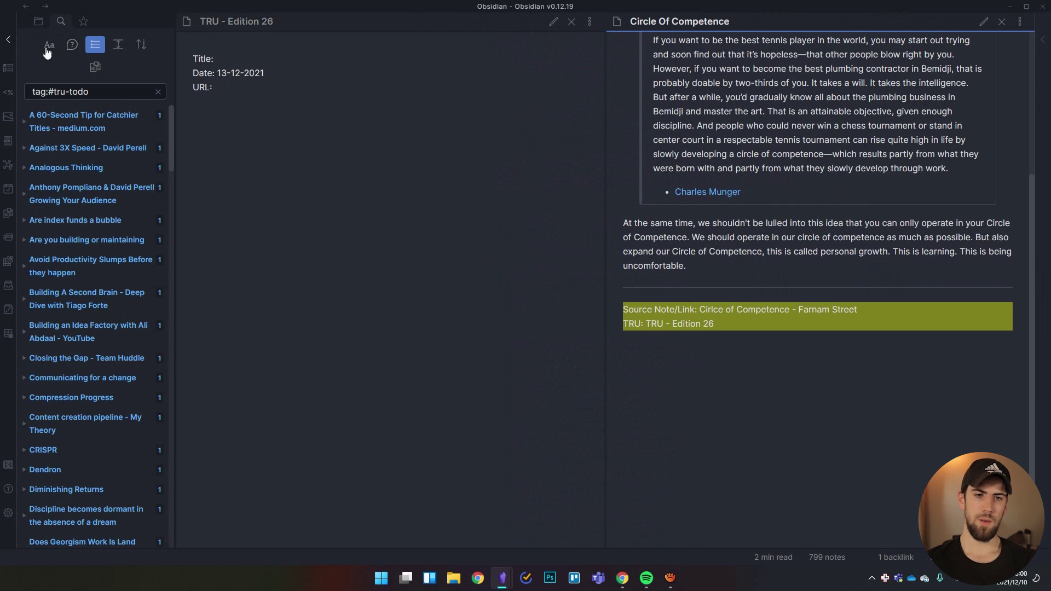
pyautogui.scroll(3, 761, 255)
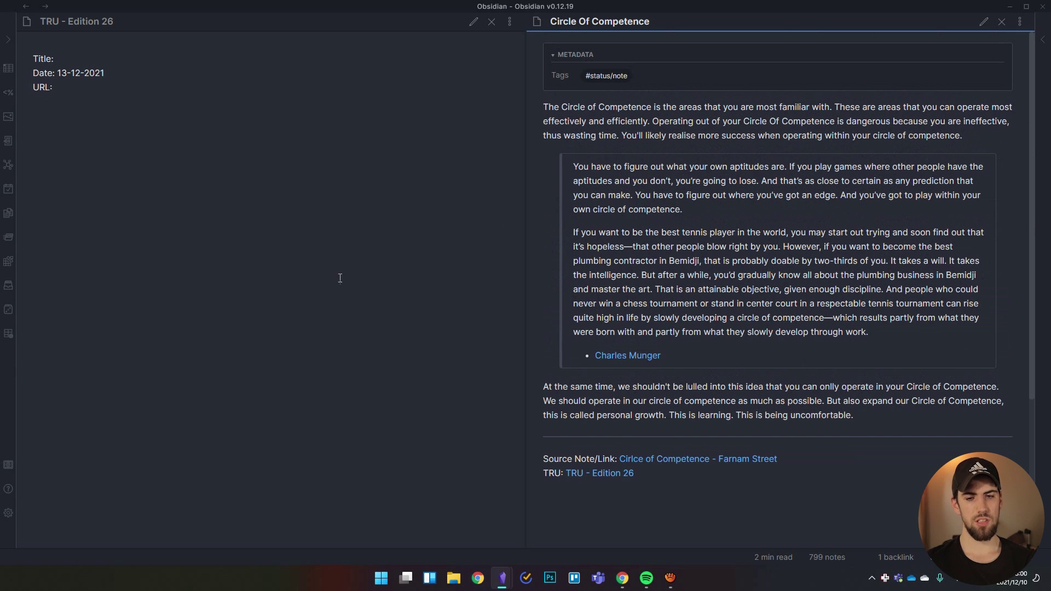
# Add a blank line below URL in TRU - Edition 26, return it to preview, and close the Circle Of Competence pane.
pyautogui.click(193, 176)
pyautogui.hotkey('ctrl', 'e')
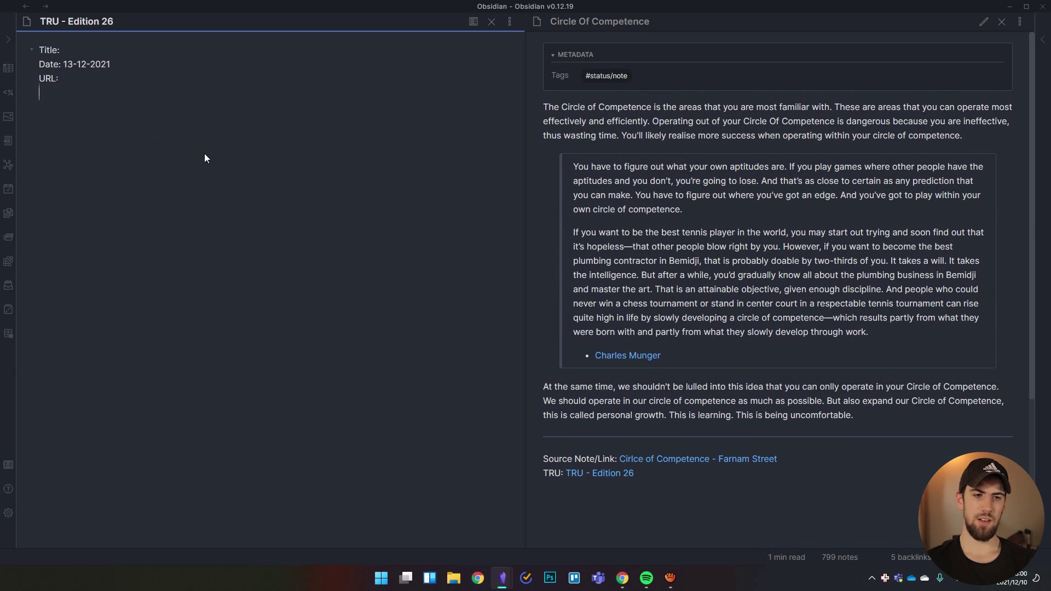
pyautogui.press('Return')
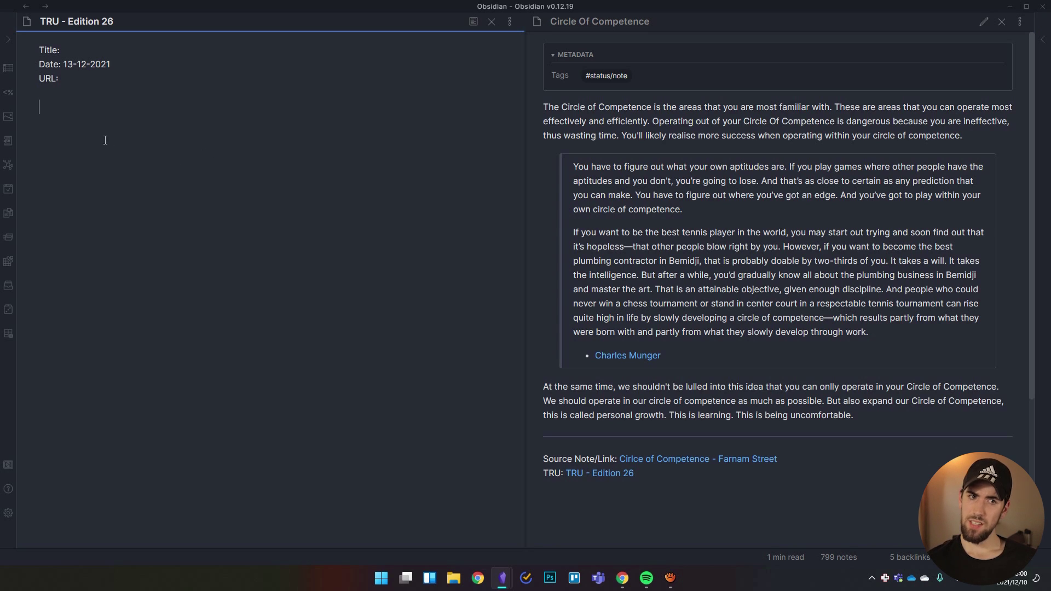
pyautogui.click(473, 21)
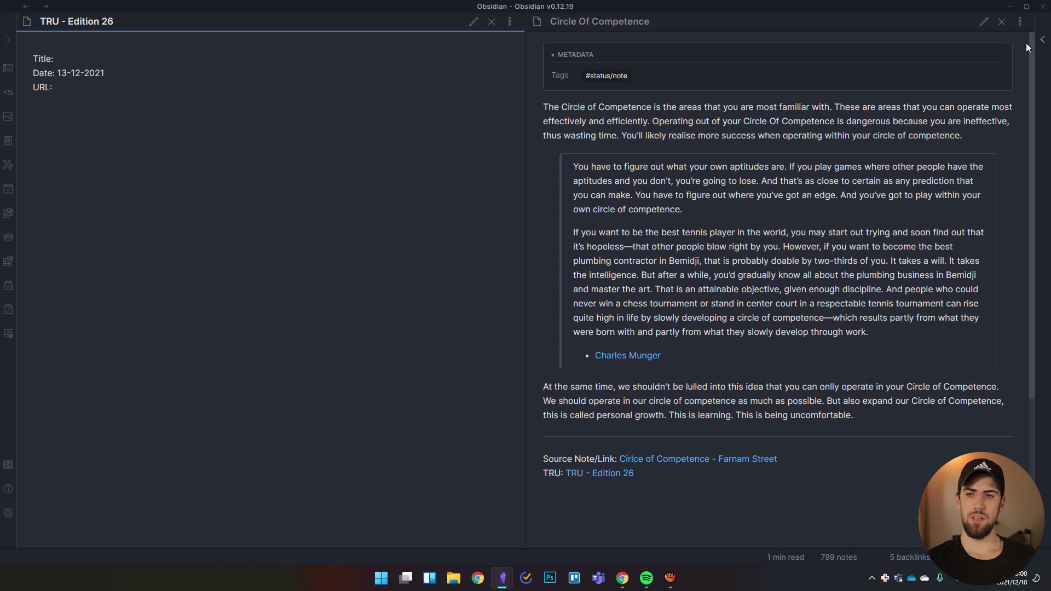
pyautogui.click(1002, 23)
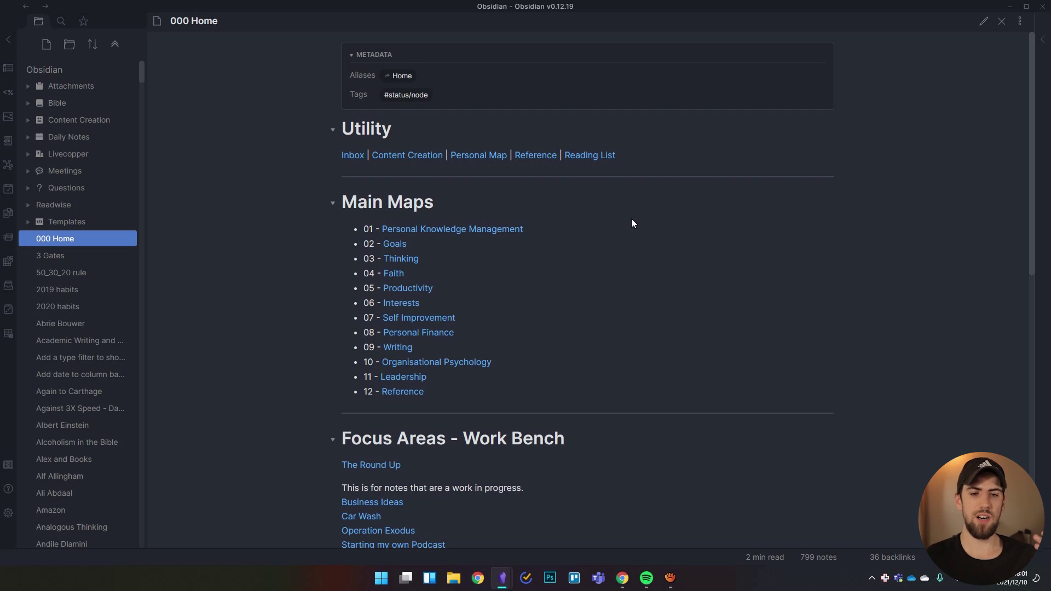
# Open the Personal Knowledge Management map from 000 Home's Main Maps and show its PKM Values section.
pyautogui.click(504, 230)
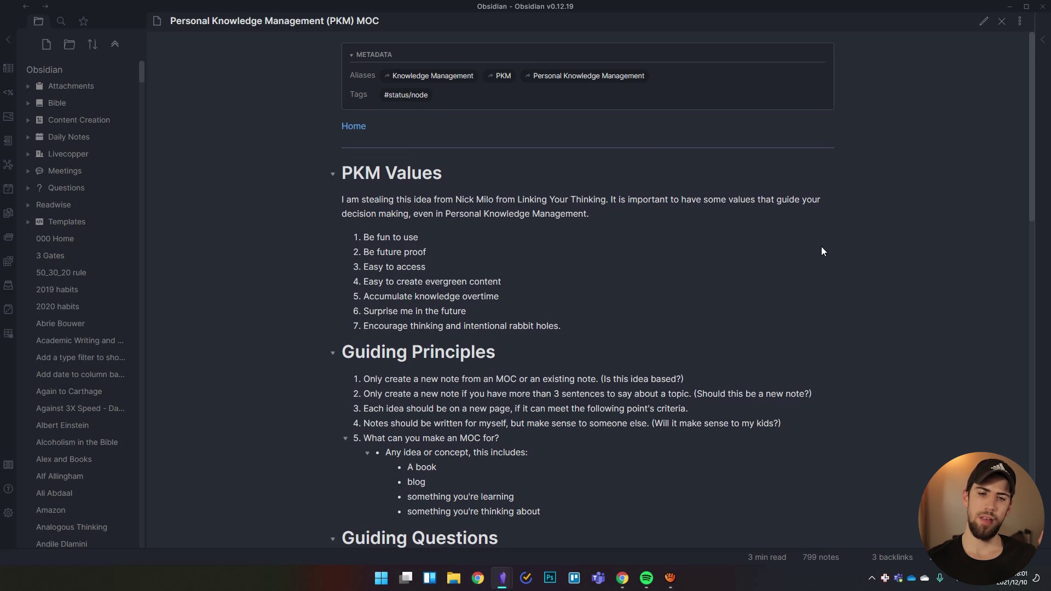
pyautogui.scroll(-1, 821, 251)
pyautogui.scroll(-1, 826, 251)
pyautogui.scroll(2, 826, 252)
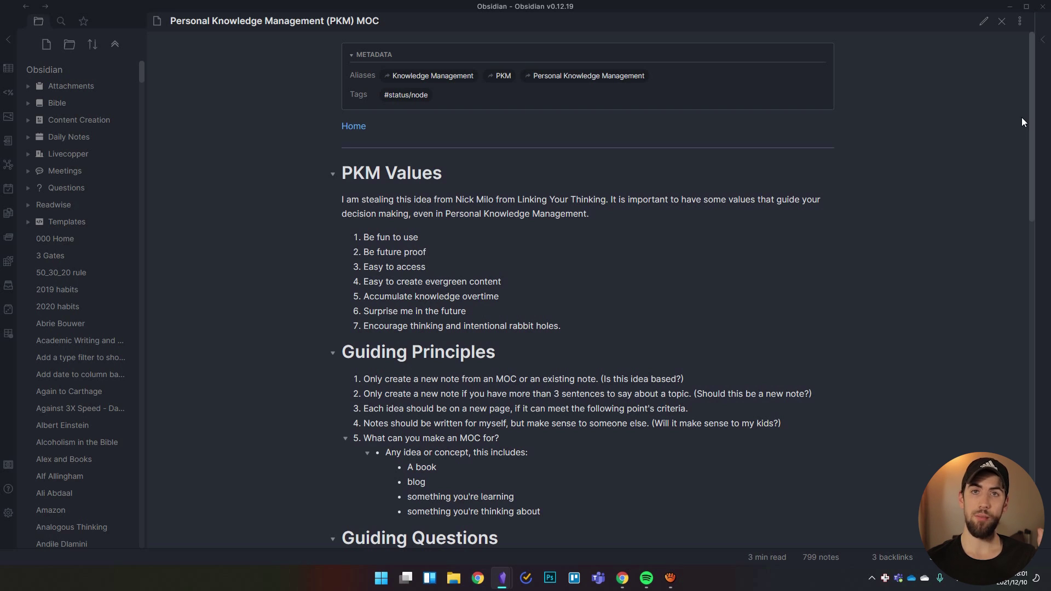
pyautogui.scroll(-1, 712, 271)
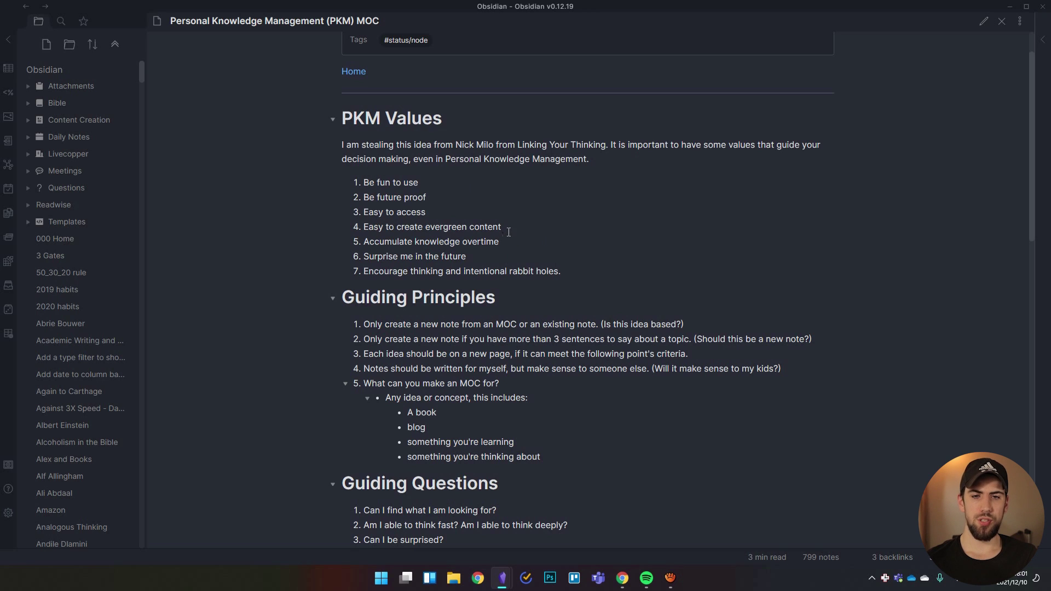
# Highlight the PKM Values one after another, then the whole numbered list from "Be fun to use" to "intentional rabbit holes".
pyautogui.moveTo(364, 184); pyautogui.dragTo(444, 198)
pyautogui.click(464, 196)
pyautogui.moveTo(375, 212); pyautogui.dragTo(464, 221)
pyautogui.click(534, 258)
pyautogui.moveTo(580, 274); pyautogui.dragTo(356, 183)
pyautogui.click(561, 226)
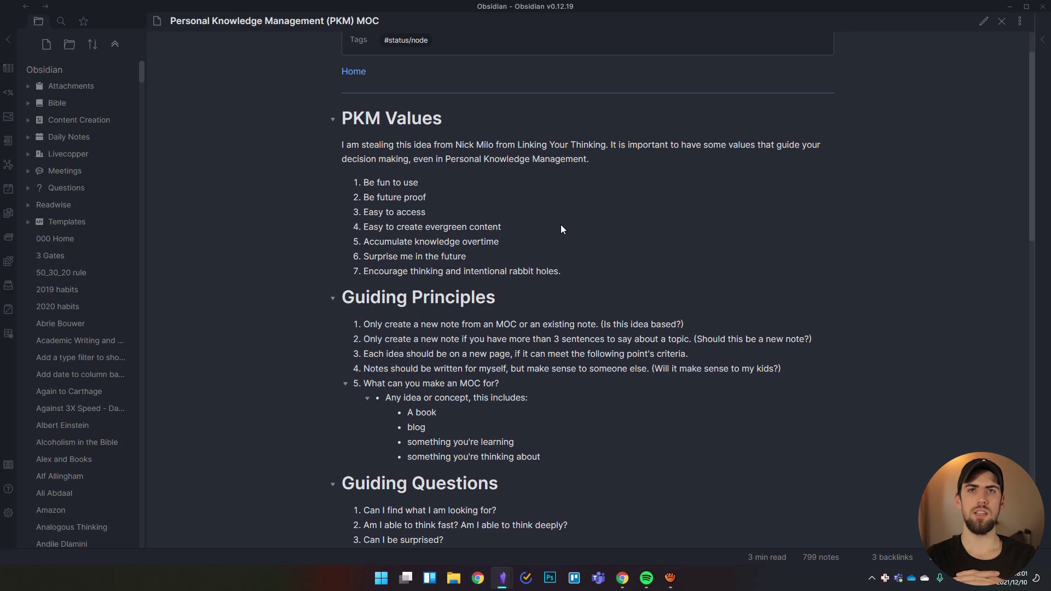
# Point out the values "Encourage thinking and intentional rabbit holes" and "Surprise me in the future", and glance at the sections below.
pyautogui.moveTo(571, 271); pyautogui.dragTo(338, 272)
pyautogui.click(481, 261)
pyautogui.moveTo(481, 260); pyautogui.dragTo(346, 259)
pyautogui.click(539, 245)
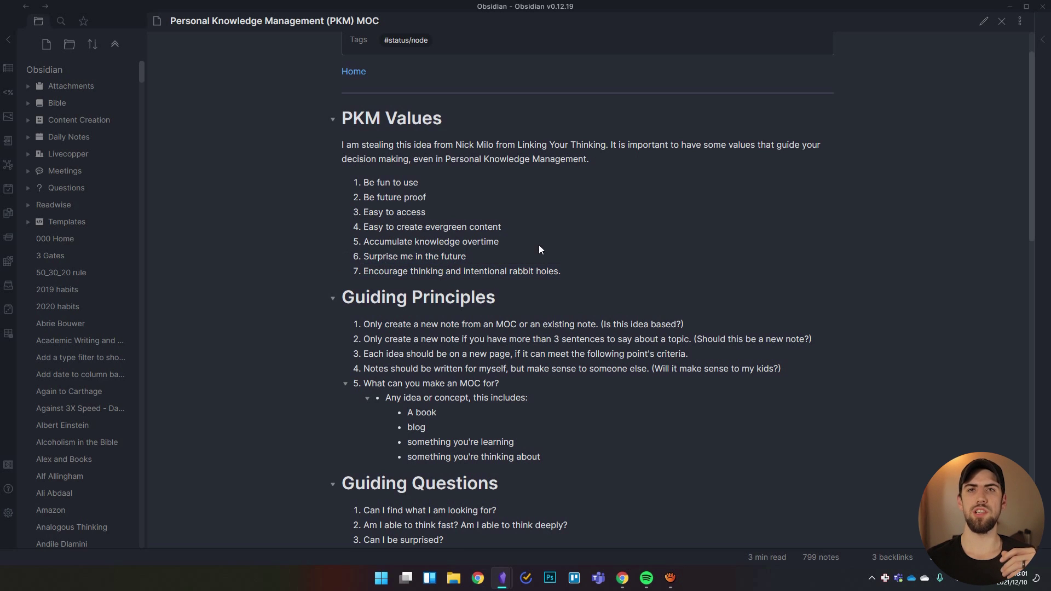
pyautogui.scroll(-2, 592, 248)
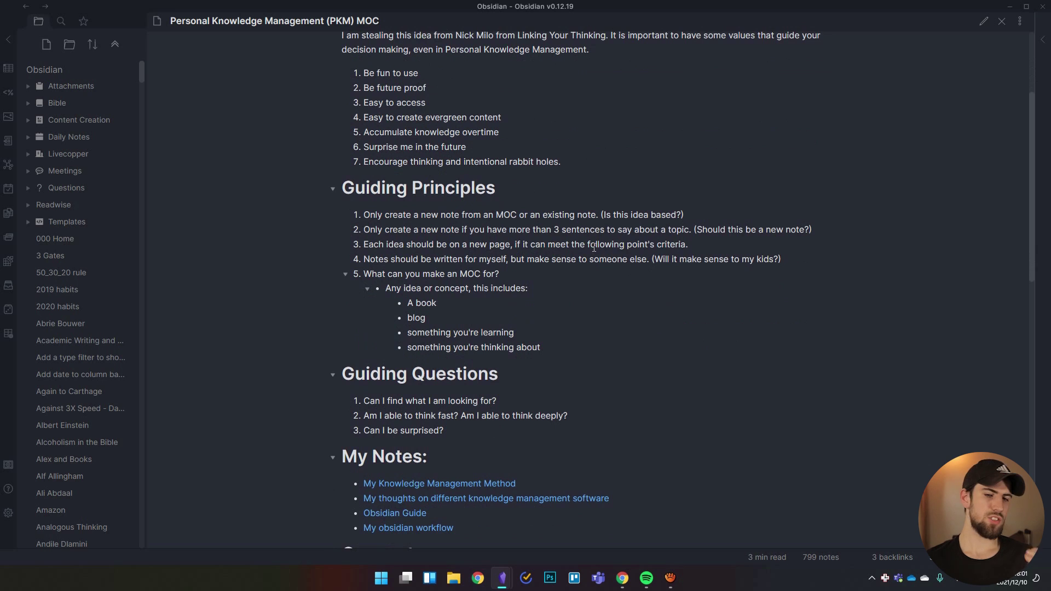
pyautogui.scroll(2, 521, 251)
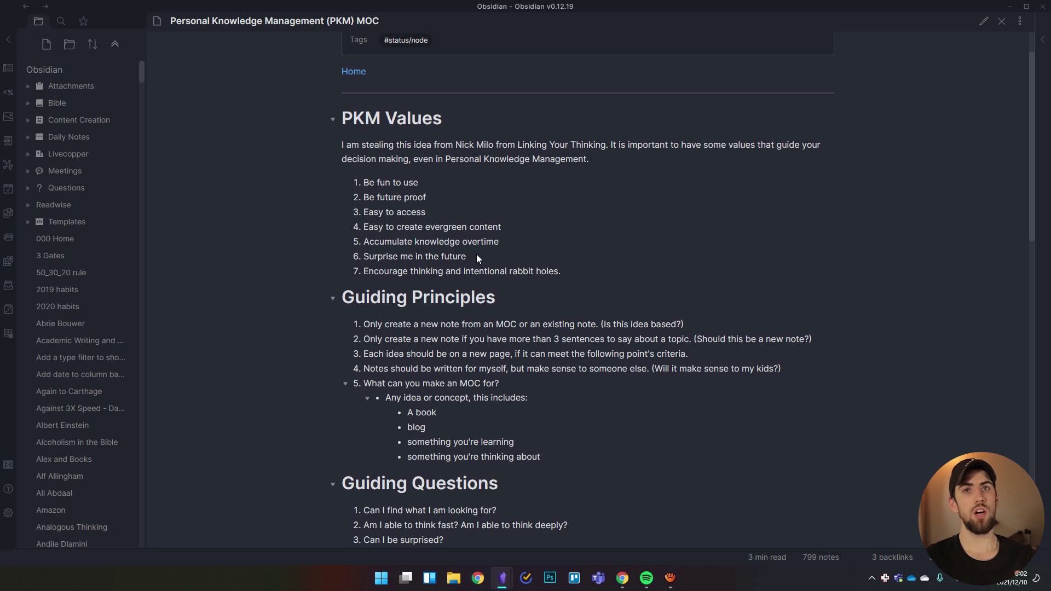
# Look through the PKM map's lower sections and highlight the span from Guiding Principles to Guiding Questions.
pyautogui.scroll(-4, 662, 241)
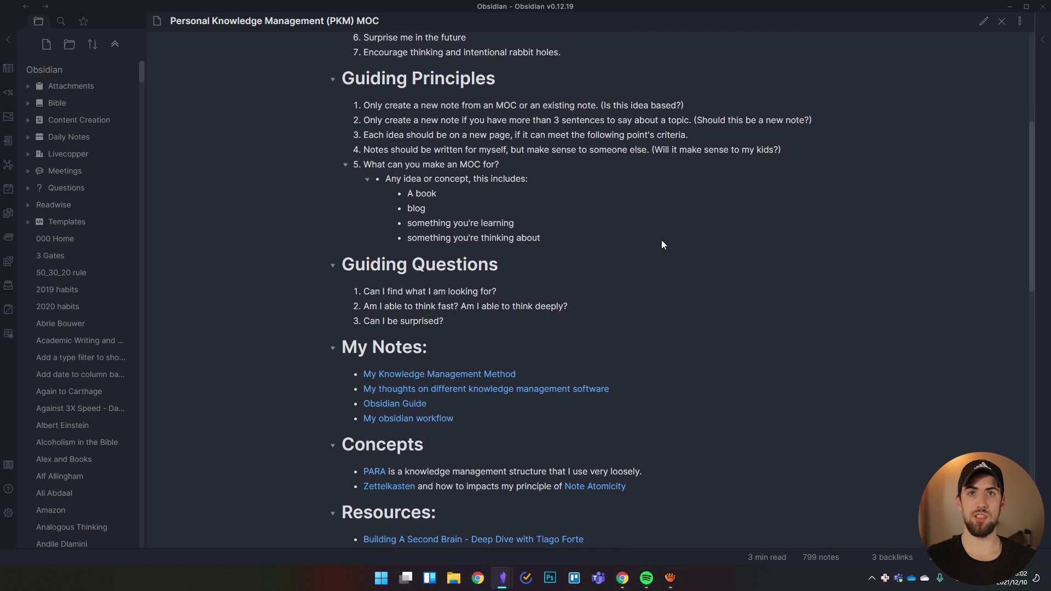
pyautogui.scroll(5, 680, 241)
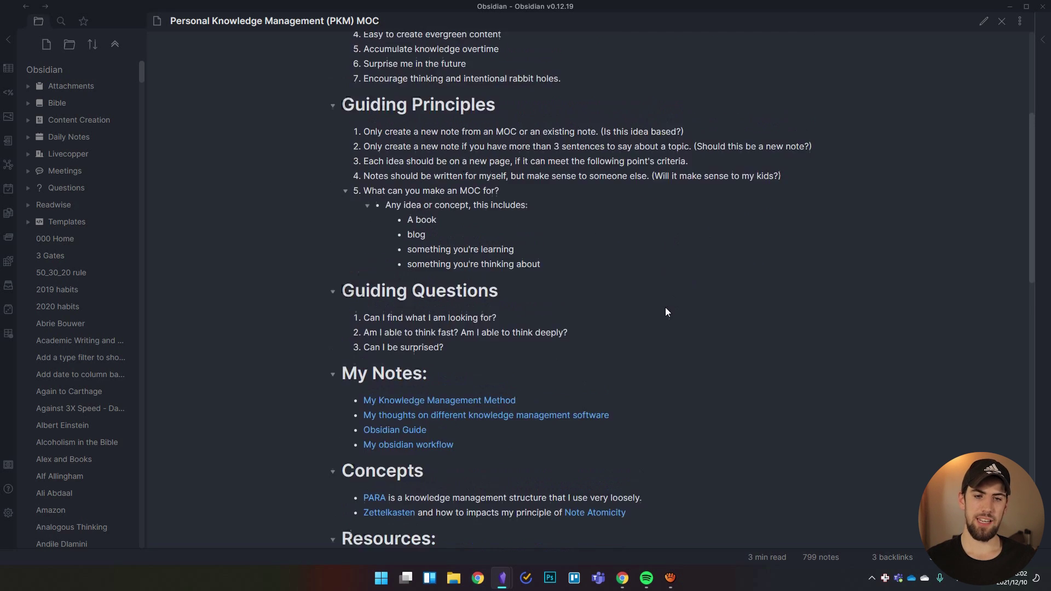
pyautogui.moveTo(348, 123); pyautogui.dragTo(544, 149)
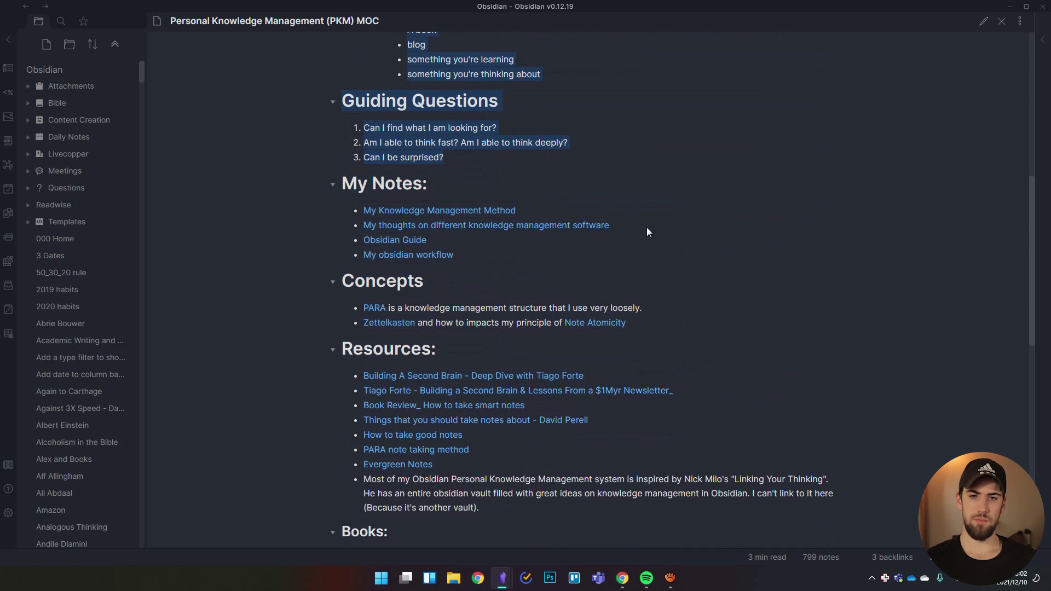
pyautogui.scroll(7, 698, 273)
pyautogui.click(680, 224)
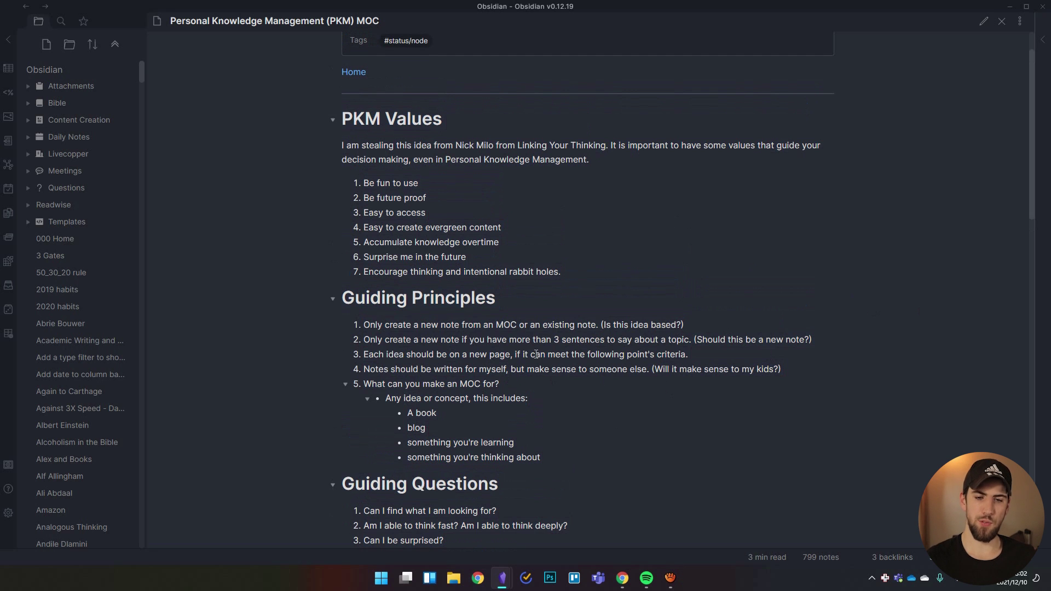
pyautogui.scroll(-2, 536, 354)
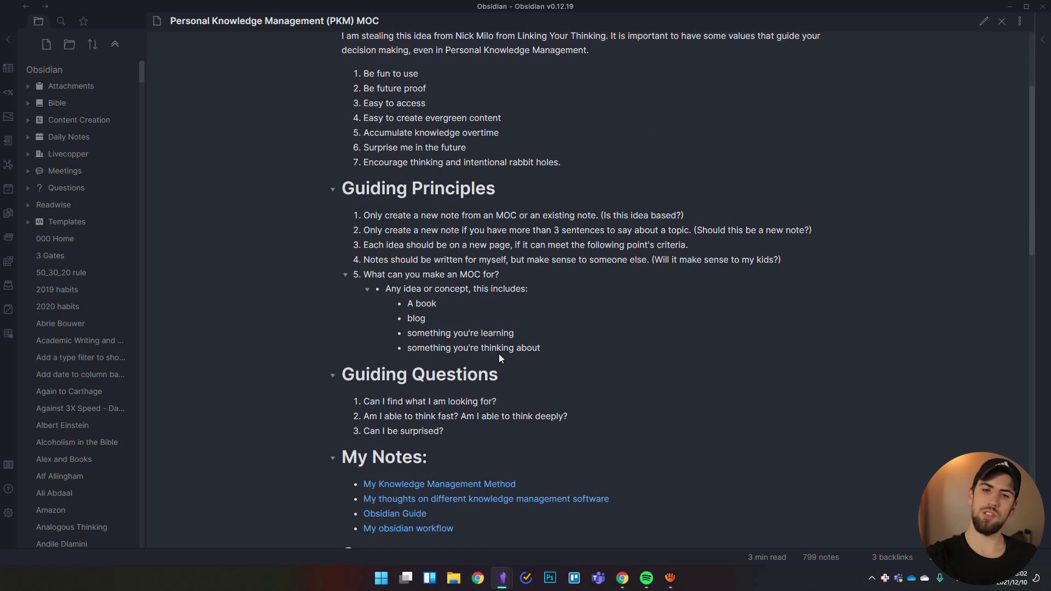
pyautogui.scroll(-2, 504, 354)
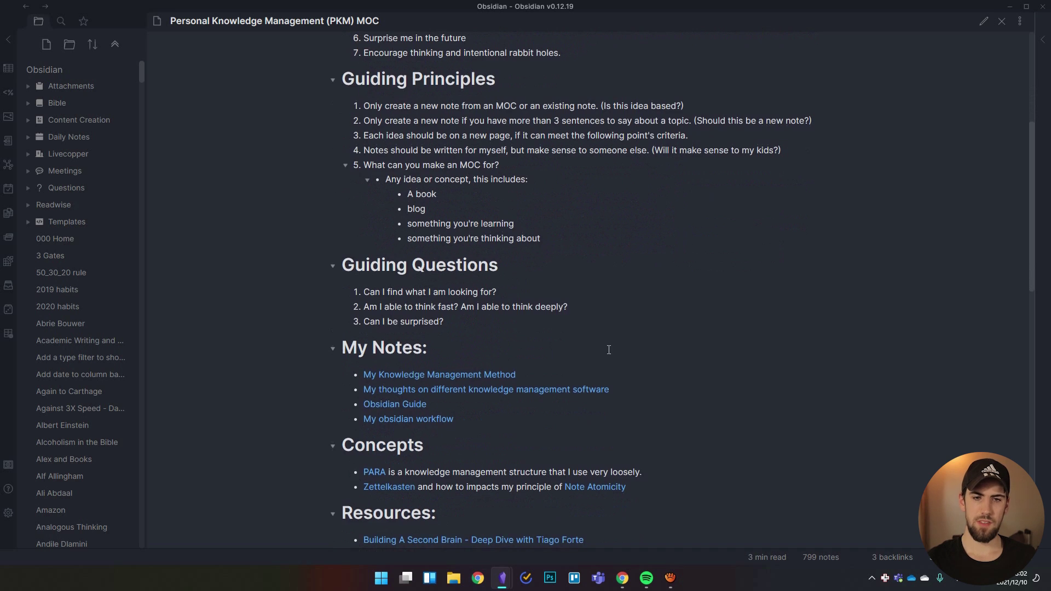
# Highlight the first guiding principle, "Only create a new note from an MOC or an existing note", and the value's words "intentional rabbit holes".
pyautogui.scroll(3, 416, 248)
pyautogui.moveTo(365, 273); pyautogui.dragTo(599, 270)
pyautogui.click(677, 271)
pyautogui.click(752, 269)
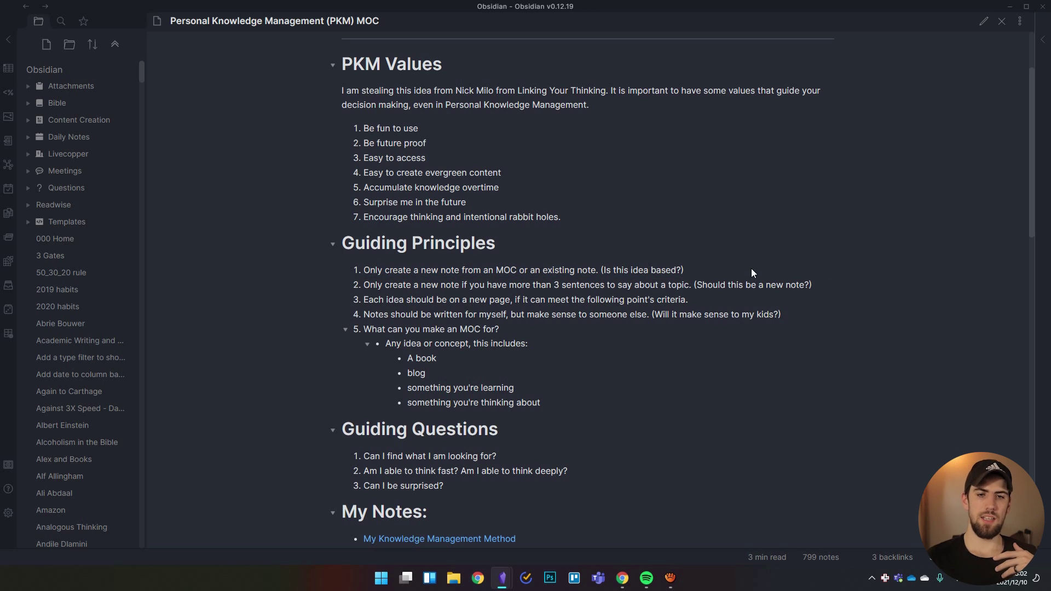
pyautogui.moveTo(466, 217); pyautogui.dragTo(560, 216)
pyautogui.click(635, 242)
pyautogui.scroll(-1, 634, 264)
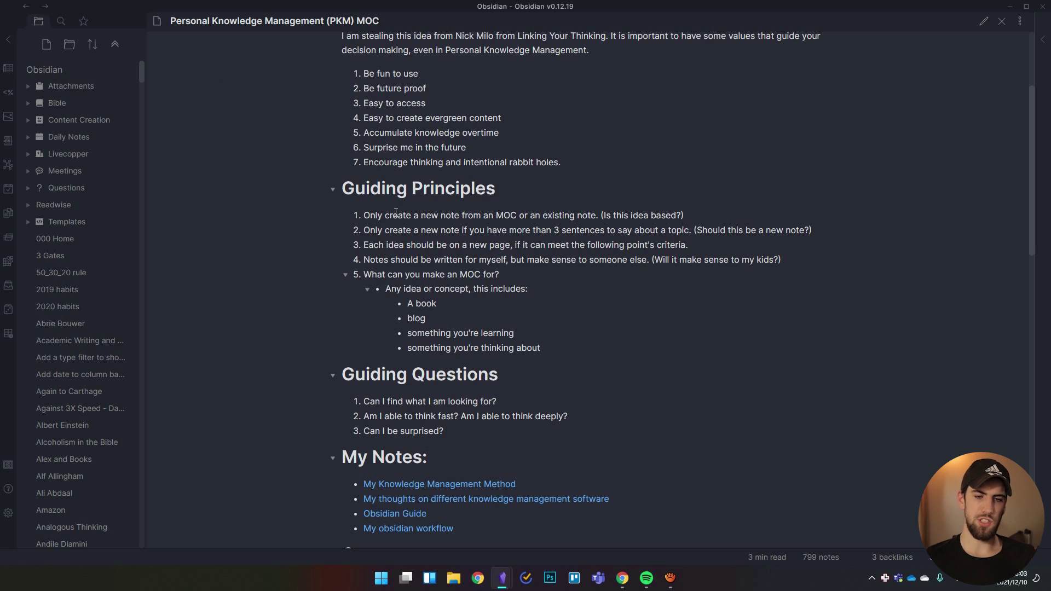
# Show the "Find unlinked files and unresolved links" plugin among the installed community plugins and close the settings.
pyautogui.click(8, 513)
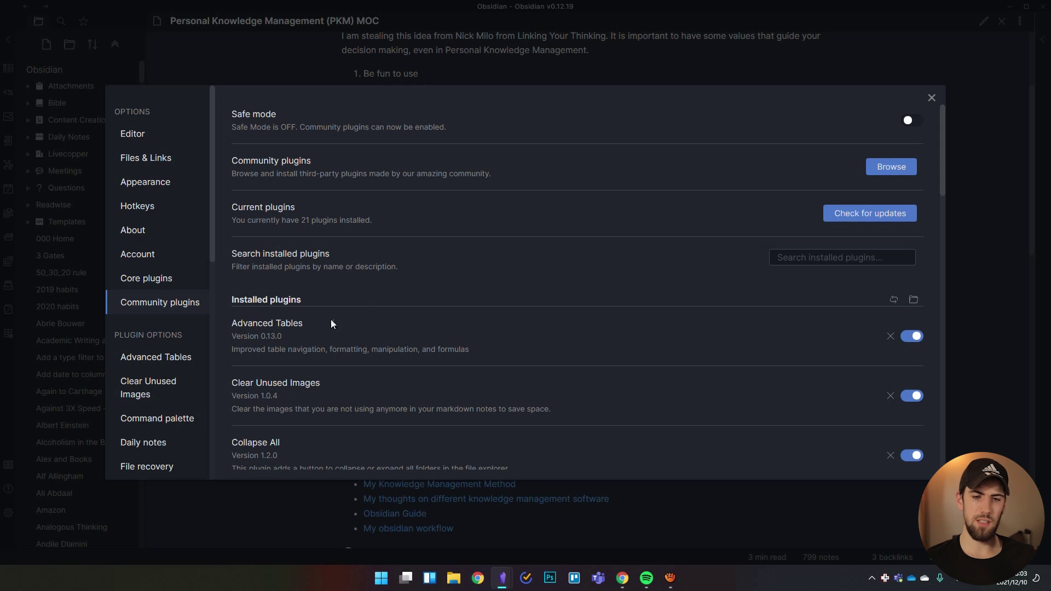
pyautogui.scroll(-6, 419, 318)
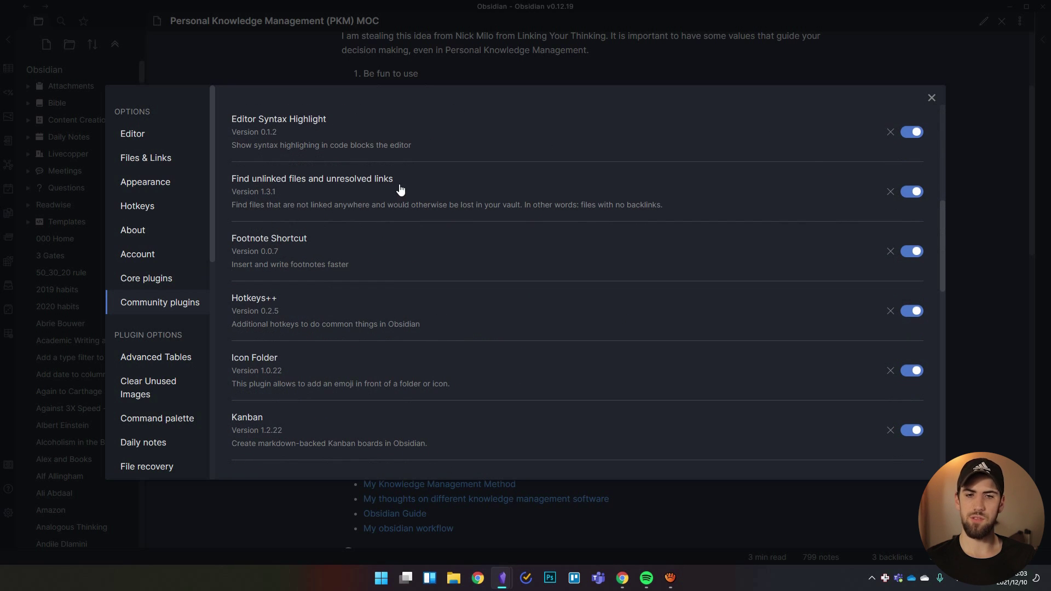
pyautogui.click(932, 97)
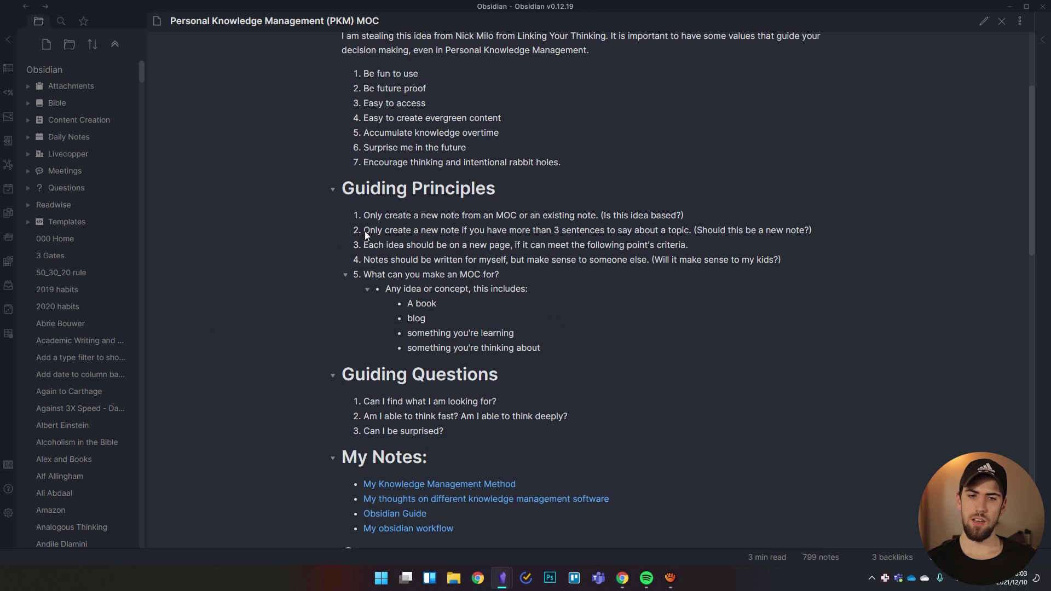
# Highlight the second guiding principle about having more than 3 sentences to say, and return to the start of the PKM map.
pyautogui.moveTo(364, 231); pyautogui.dragTo(697, 232)
pyautogui.click(786, 239)
pyautogui.scroll(-1, 870, 395)
pyautogui.scroll(4, 762, 349)
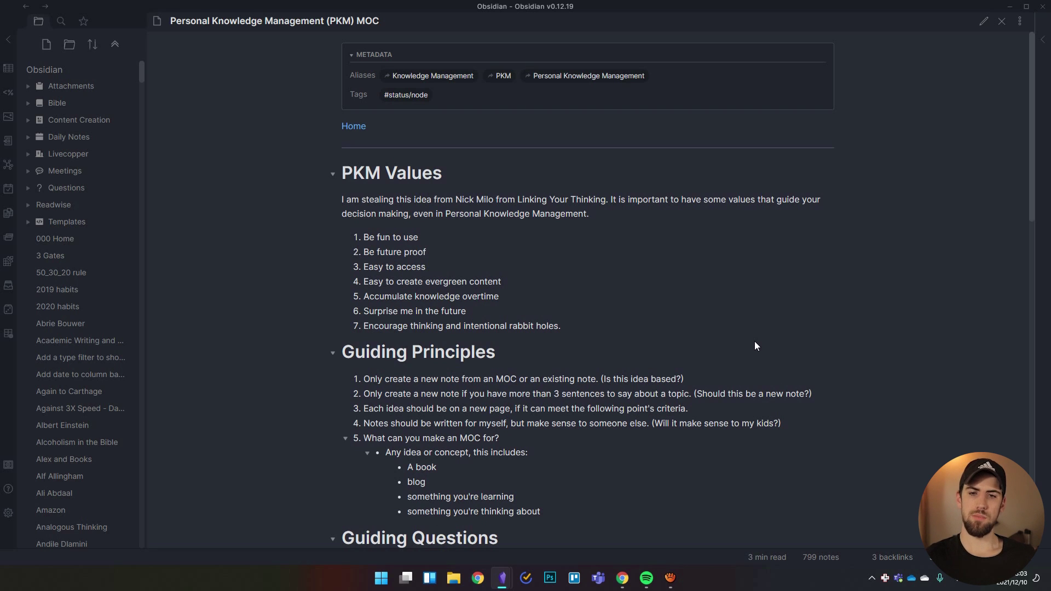
# Go through the Home note and the Thinking map to the Mental Models map and look over its toolbox and resources.
pyautogui.click(353, 126)
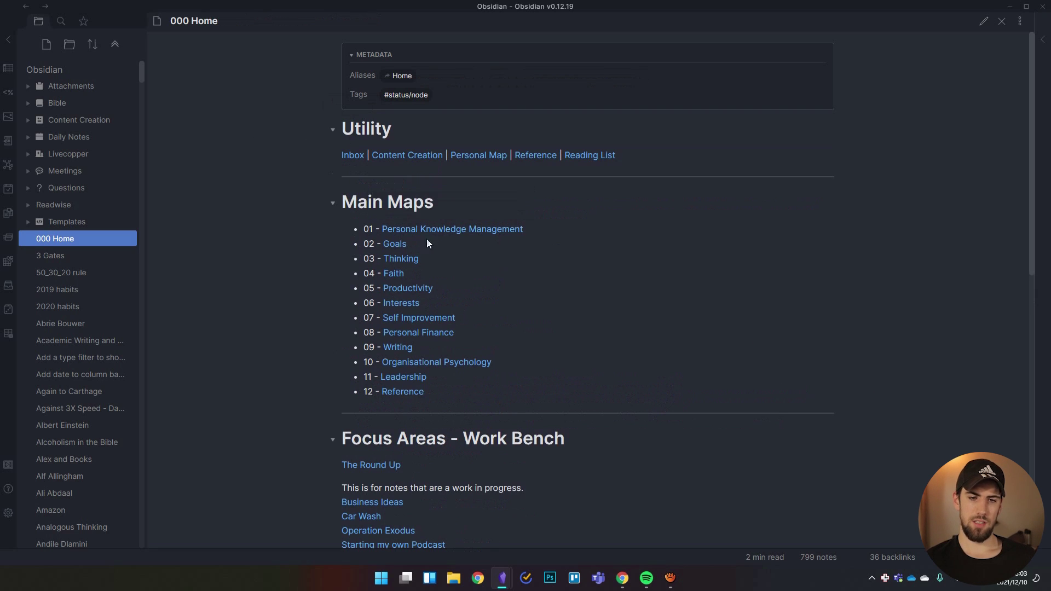
pyautogui.click(405, 260)
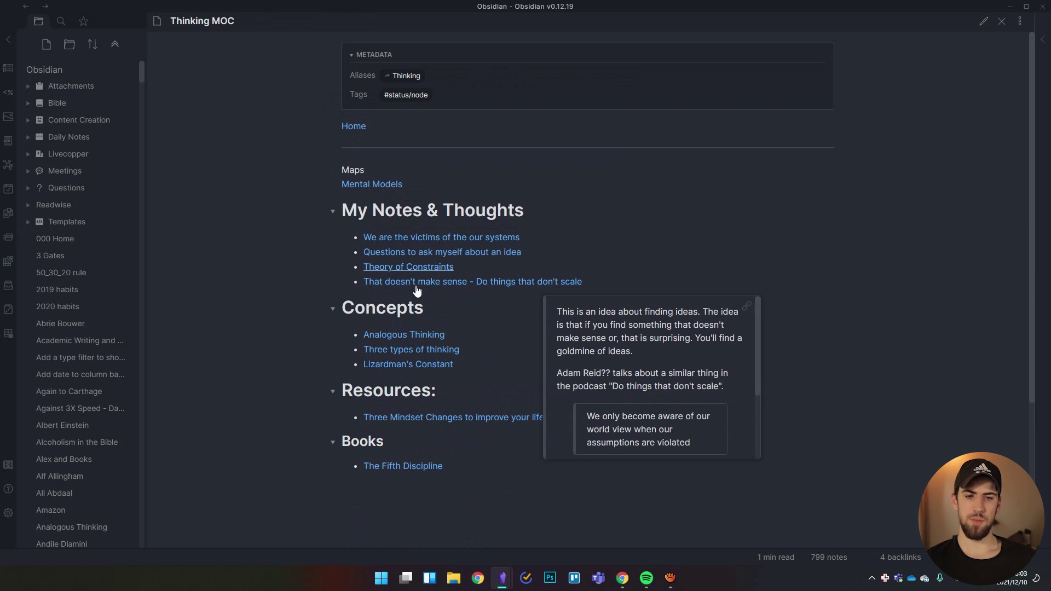
pyautogui.click(375, 185)
pyautogui.scroll(-5, 712, 232)
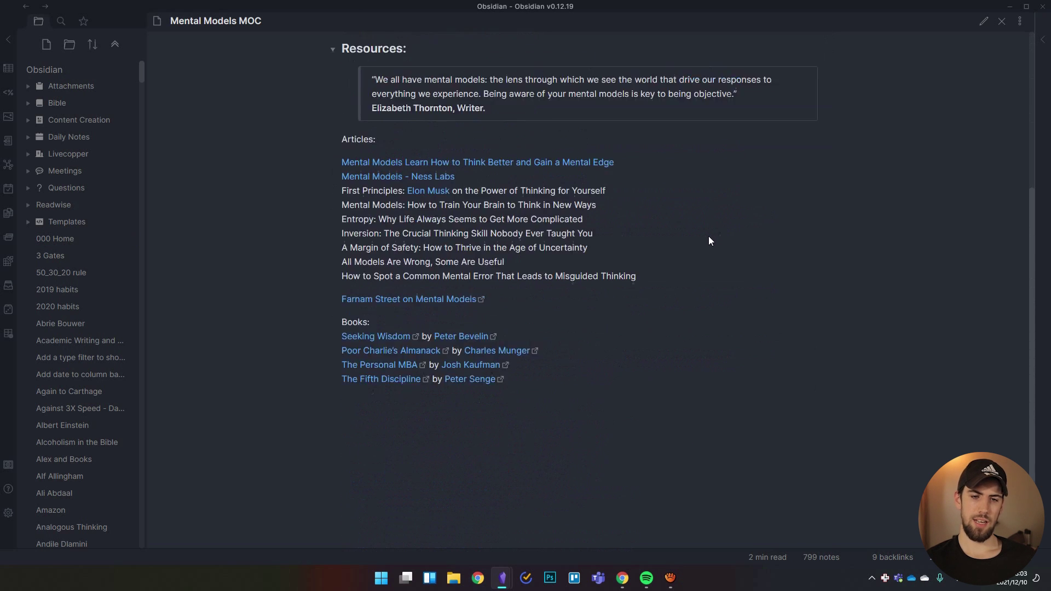
pyautogui.scroll(4, 704, 238)
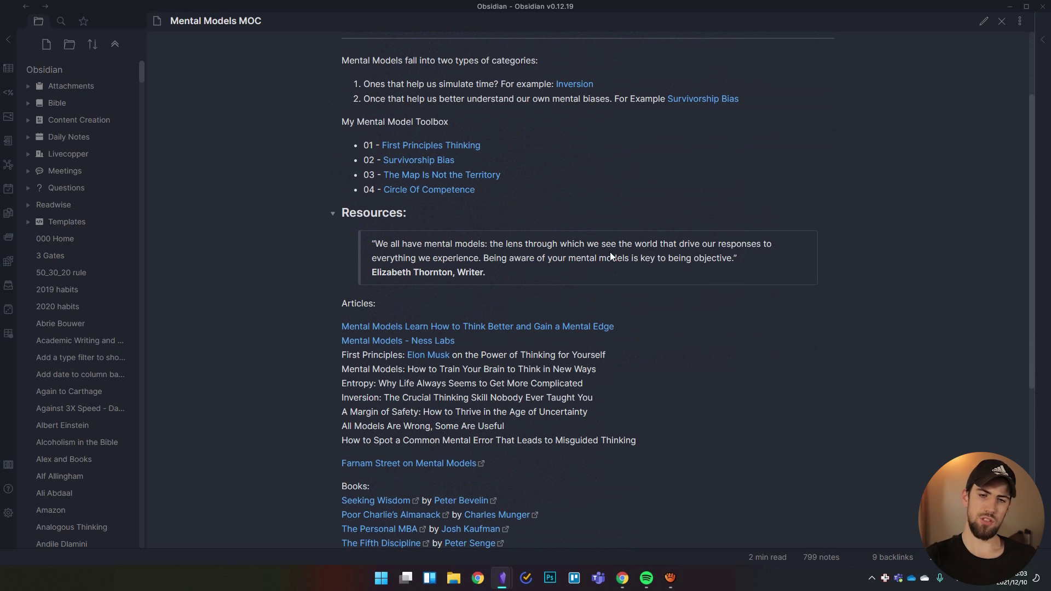
pyautogui.scroll(2, 560, 238)
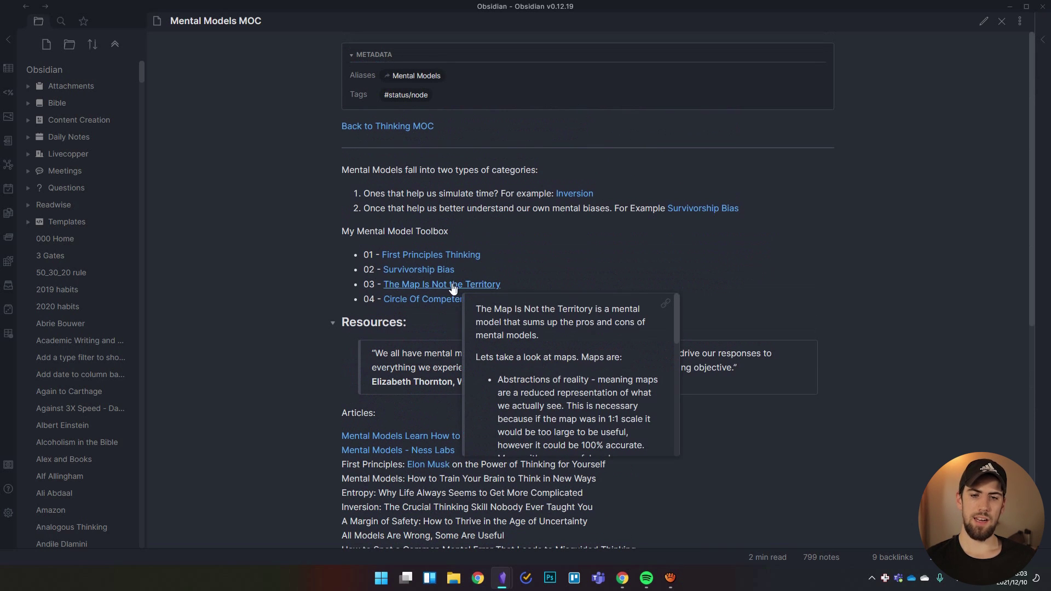
# Open the Survivorship Bias note from the mental model toolbox, look through it, and return to the PKM map.
pyautogui.moveTo(441, 272)
pyautogui.scroll(-15, 878, 209)
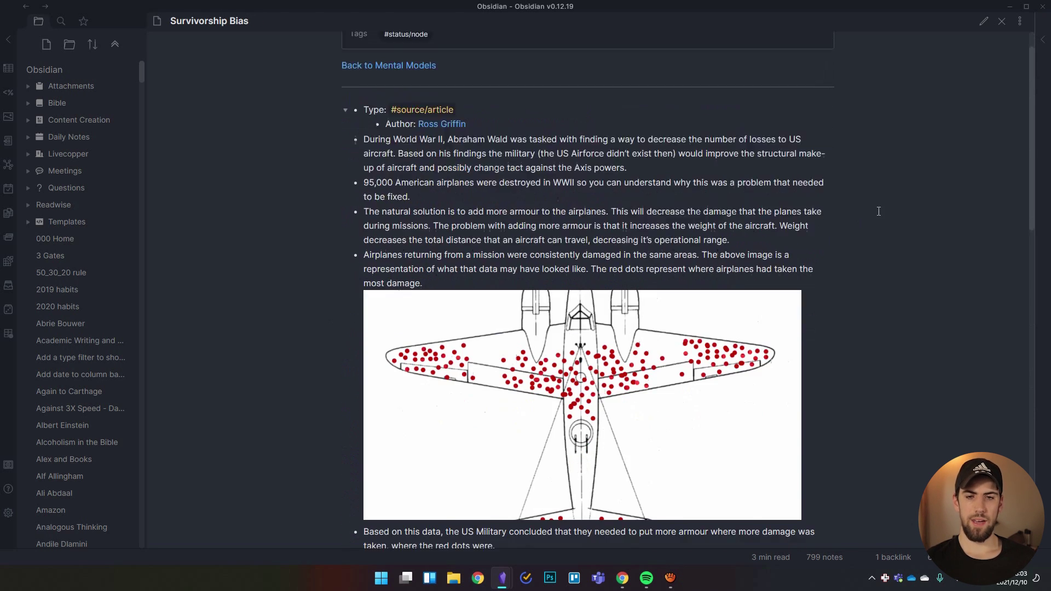
pyautogui.scroll(7, 873, 292)
pyautogui.scroll(10, 870, 296)
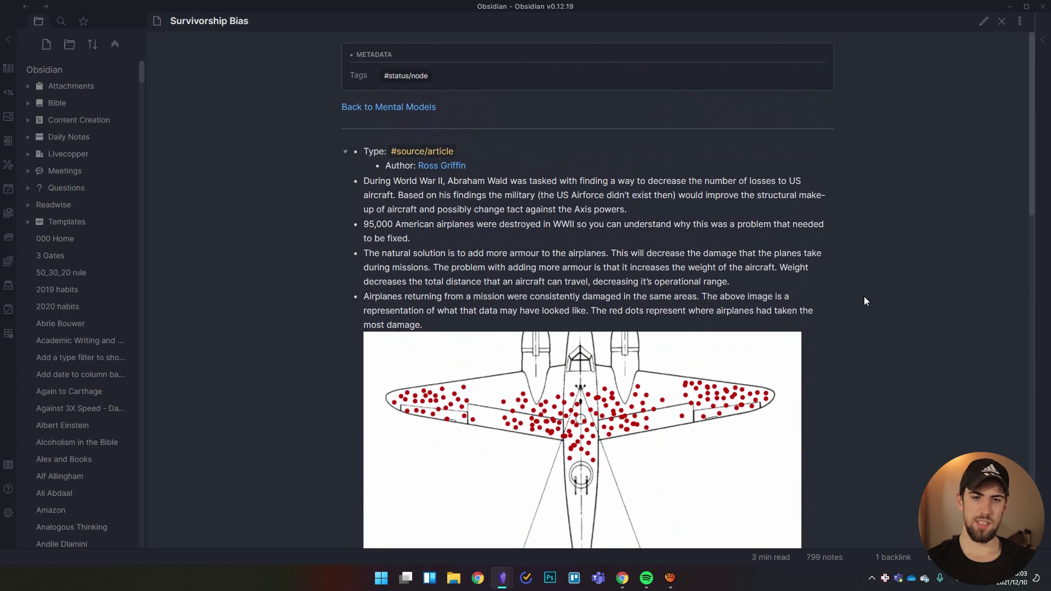
pyautogui.hotkey('ctrl', 'alt', 'Left')
pyautogui.hotkey('ctrl', 'alt', 'Left')
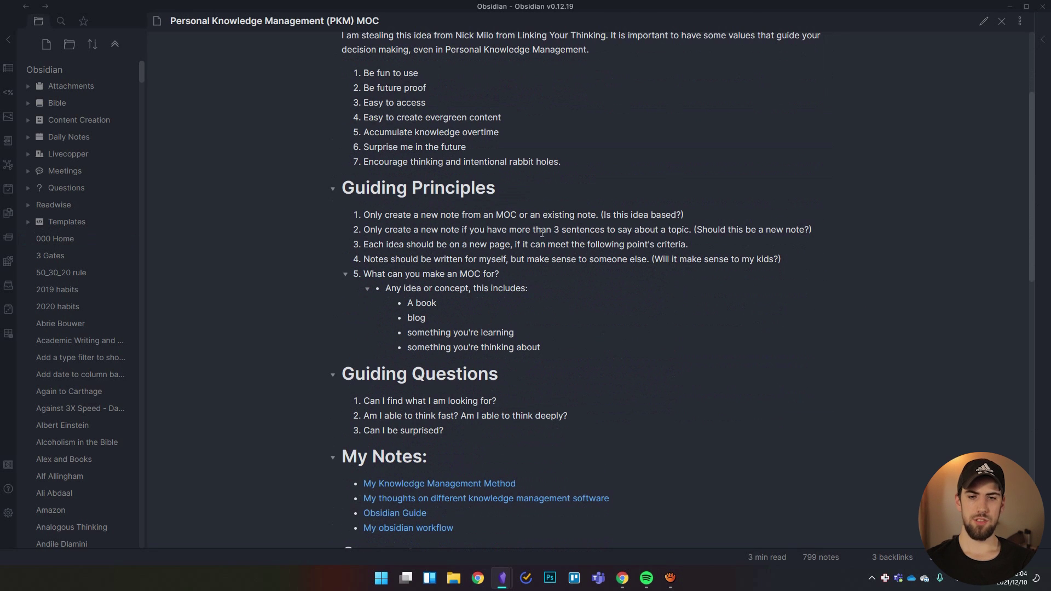
# Highlight key wording in the second, third and fourth guiding principles, including "3 sentences to say about" and the line on each idea's new page.
pyautogui.moveTo(554, 230); pyautogui.dragTo(664, 230)
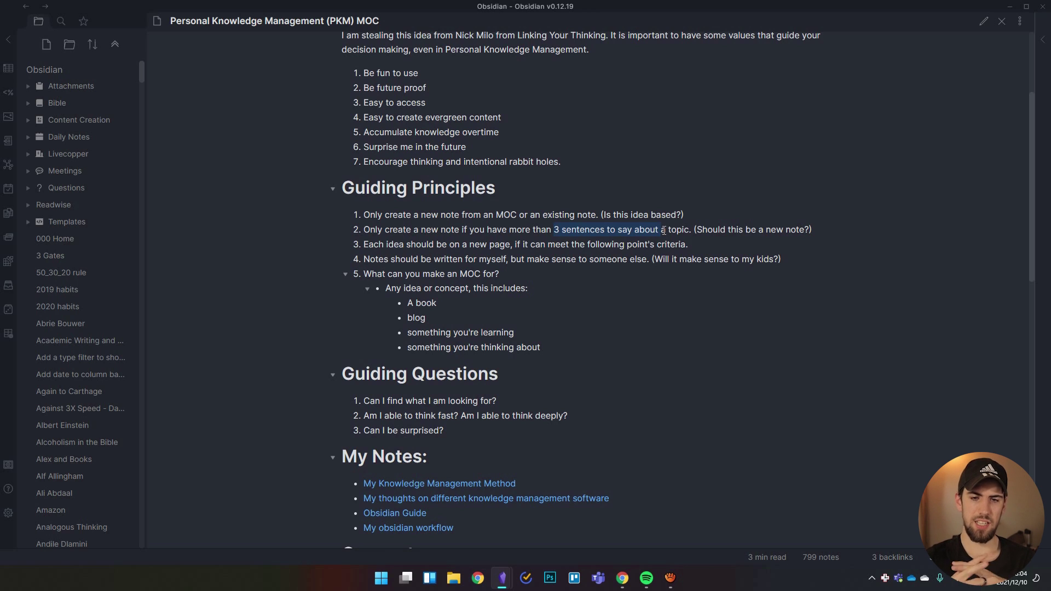
pyautogui.click(561, 238)
pyautogui.moveTo(371, 248); pyautogui.dragTo(707, 245)
pyautogui.click(721, 244)
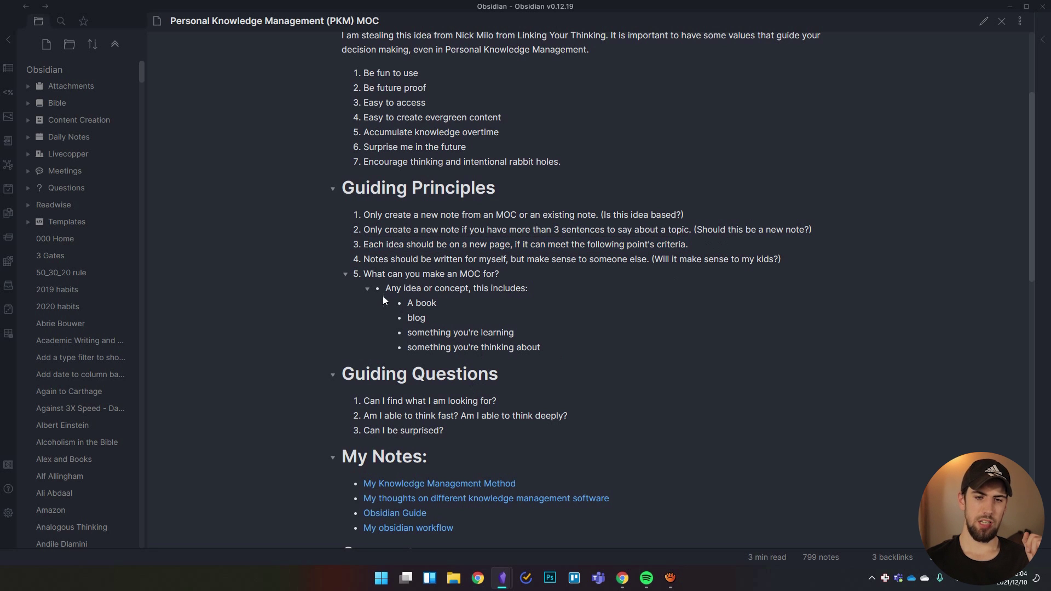
pyautogui.moveTo(411, 260); pyautogui.dragTo(491, 260)
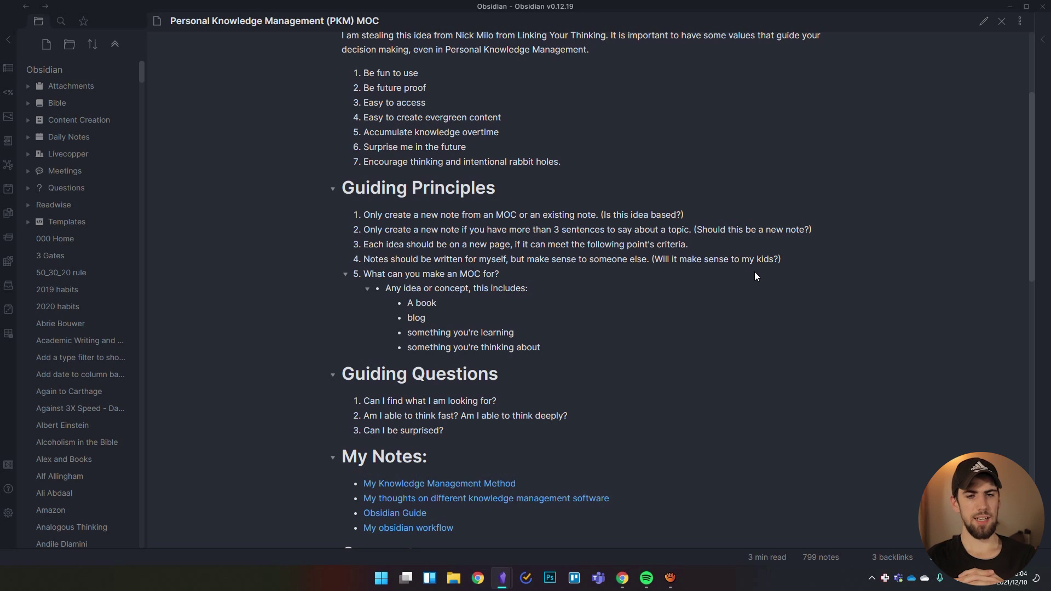
# Highlight "What can you make an MOC for?" and "Any idea or concept, this includes" in the fifth guiding principle.
pyautogui.moveTo(365, 274); pyautogui.dragTo(490, 278)
pyautogui.click(487, 278)
pyautogui.click(507, 278)
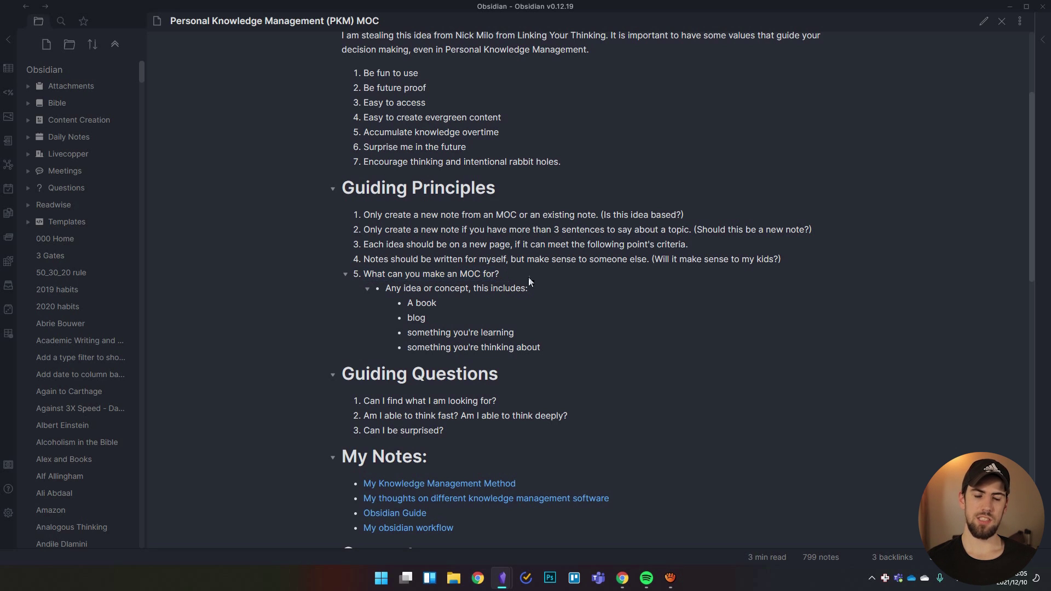
pyautogui.scroll(-2, 564, 297)
pyautogui.moveTo(388, 179); pyautogui.dragTo(535, 182)
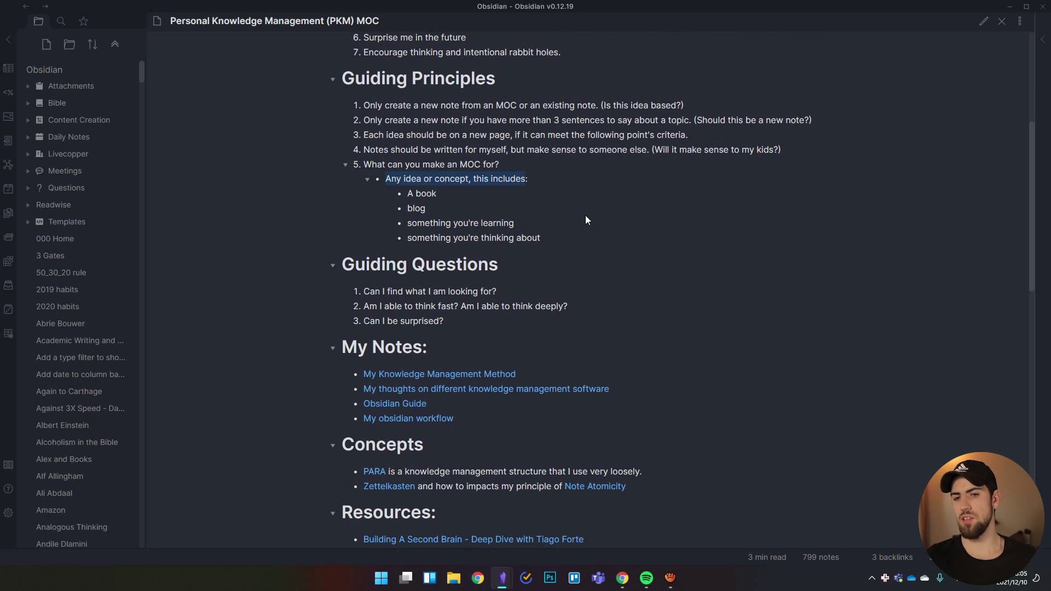
pyautogui.scroll(-3, 640, 208)
pyautogui.scroll(2, 639, 209)
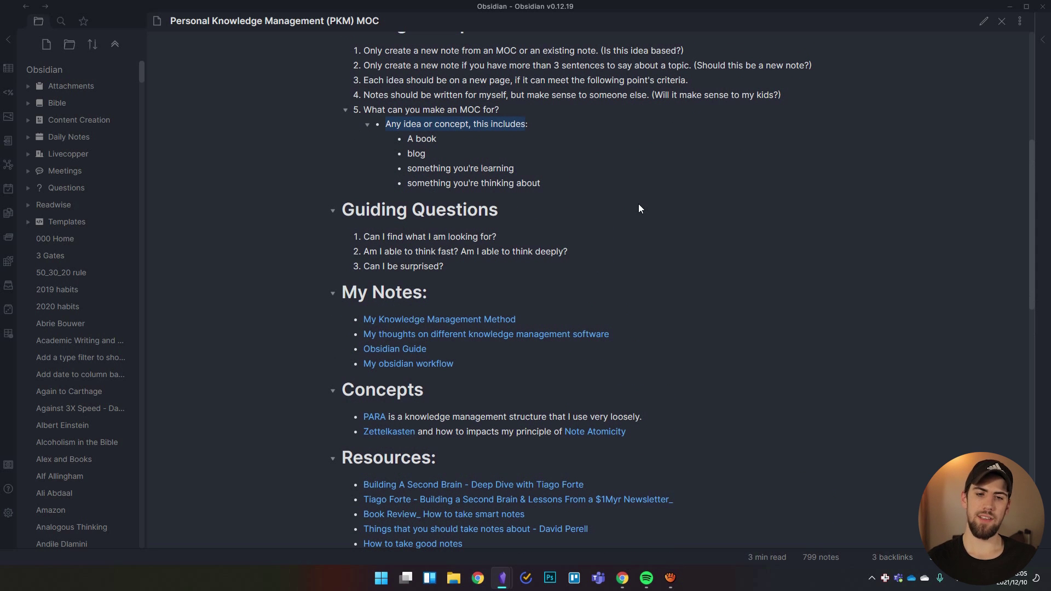
# Highlight the whole Guiding Questions section, followed by its first and second questions individually.
pyautogui.click(392, 222)
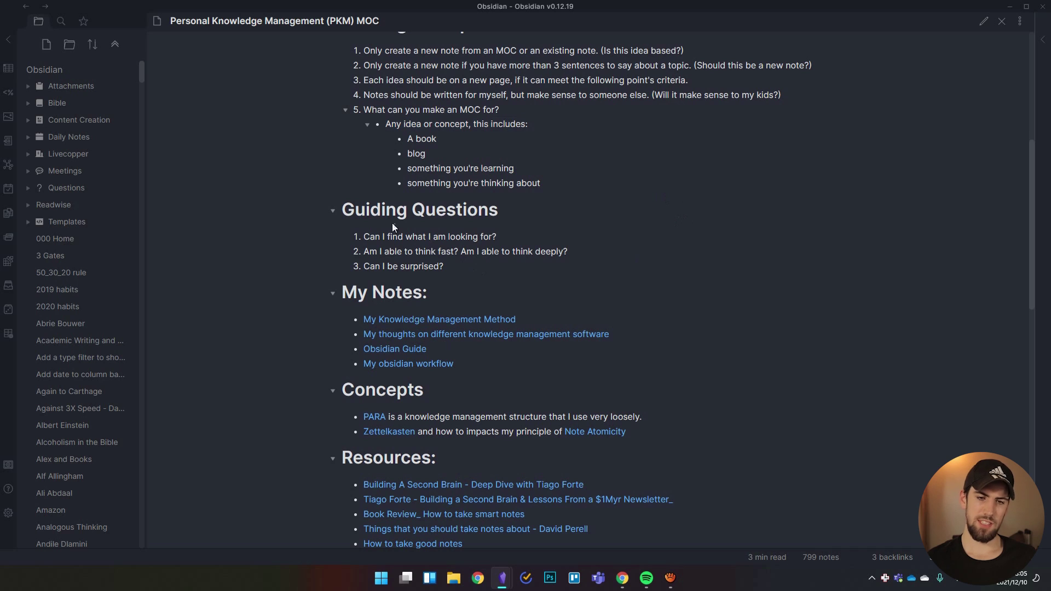
pyautogui.moveTo(348, 210); pyautogui.dragTo(453, 272)
pyautogui.click(663, 278)
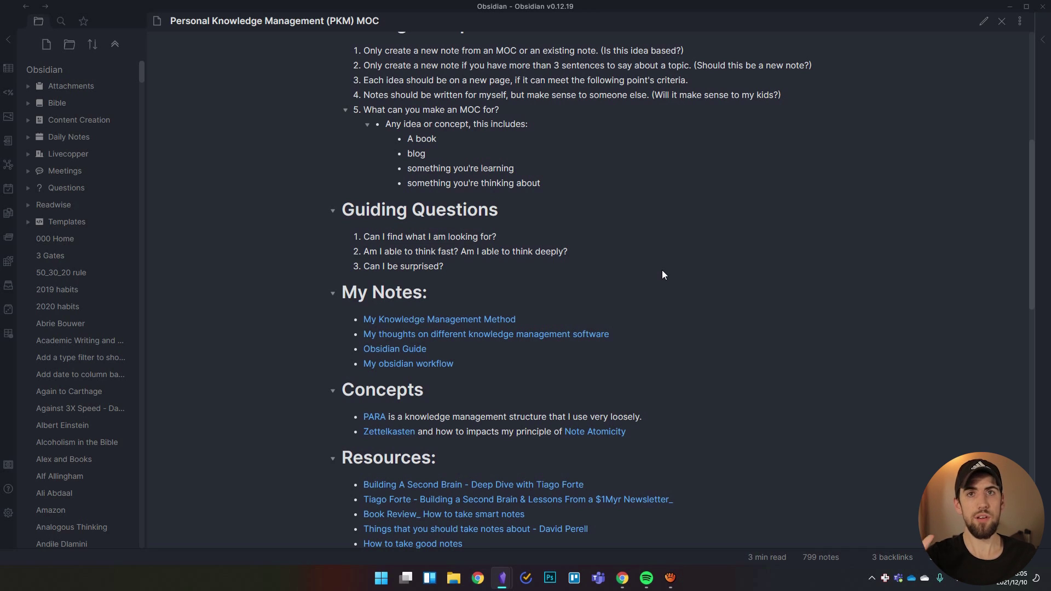
pyautogui.moveTo(362, 237); pyautogui.dragTo(505, 237)
pyautogui.click(508, 238)
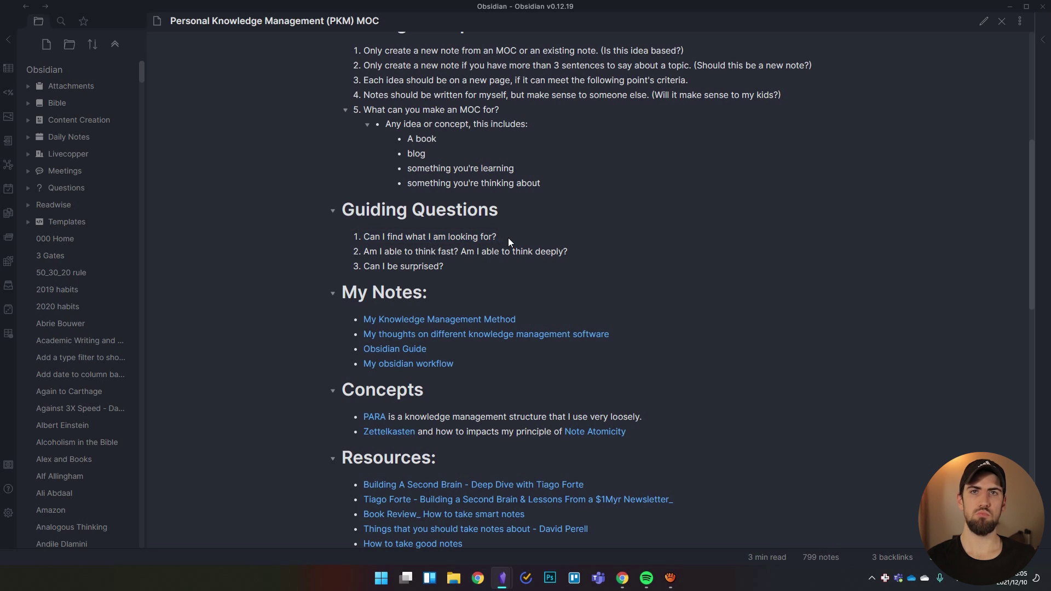
pyautogui.moveTo(360, 246); pyautogui.dragTo(577, 252)
pyautogui.click(536, 257)
# Highlight all three guiding questions together, clear the selection, and bring the map's My Notes, Concepts and Resources sections into view.
pyautogui.moveTo(447, 266); pyautogui.dragTo(340, 236)
pyautogui.click(642, 283)
pyautogui.moveTo(465, 274); pyautogui.dragTo(347, 233)
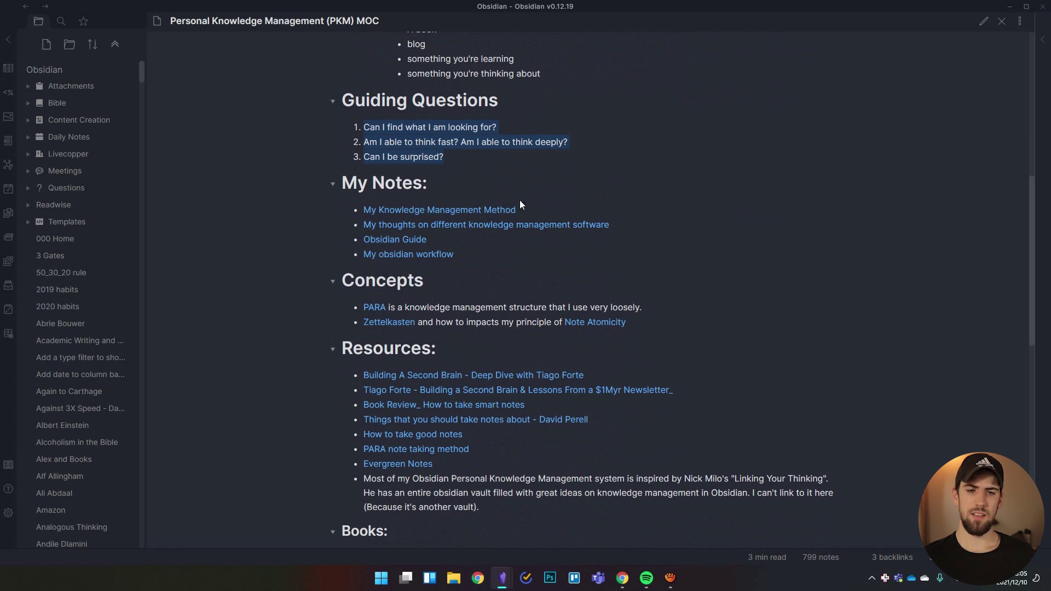
pyautogui.click(660, 188)
pyautogui.scroll(-1, 696, 208)
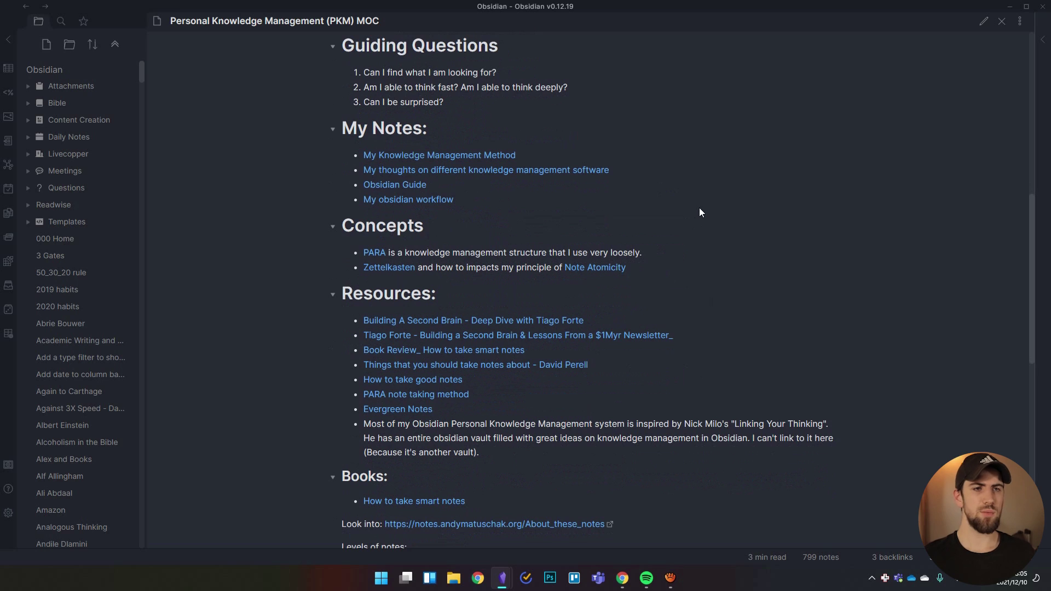